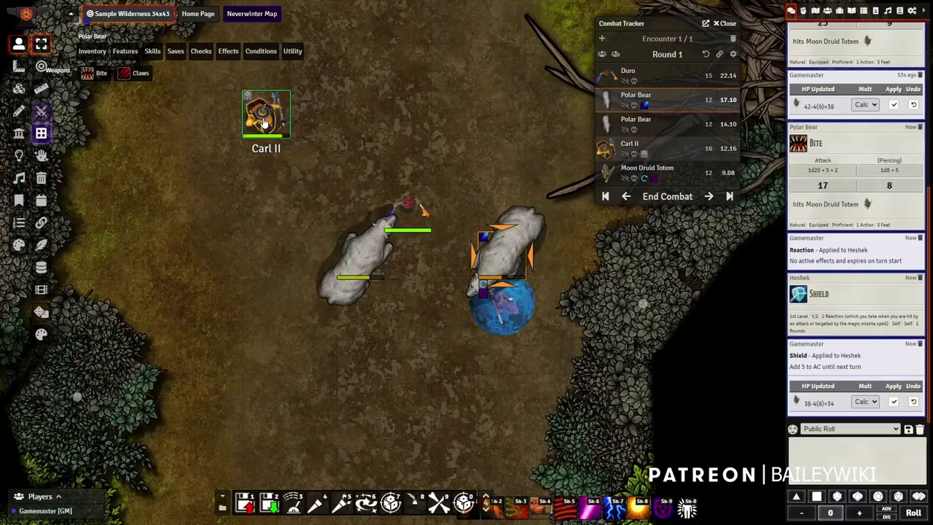
# Target Carl II with his own token and cast Haste at 3rd level, ending the active concentration spell.
pyautogui.click(263, 117)
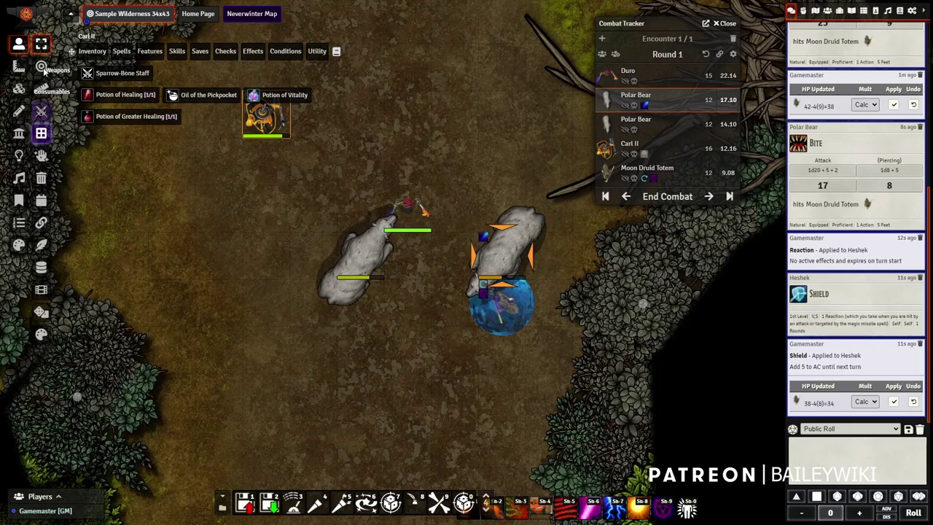
pyautogui.click(273, 123)
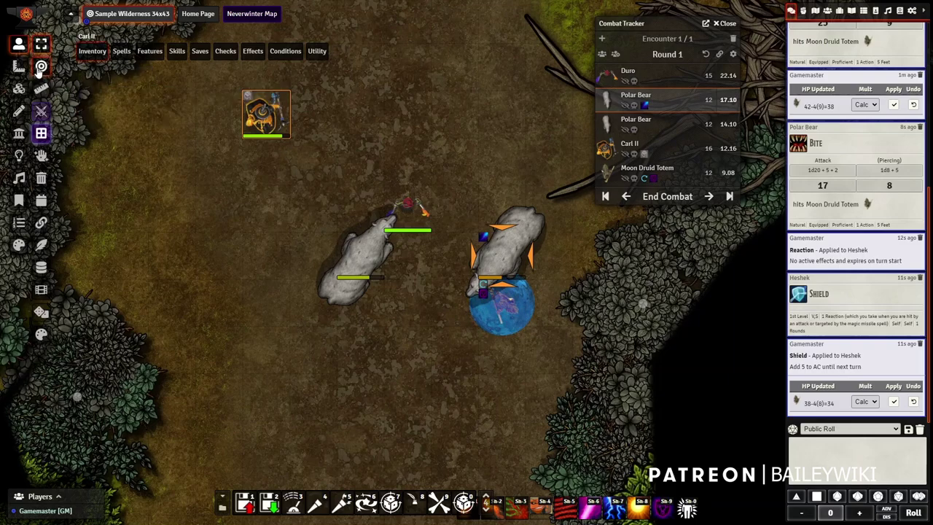
pyautogui.click(274, 119)
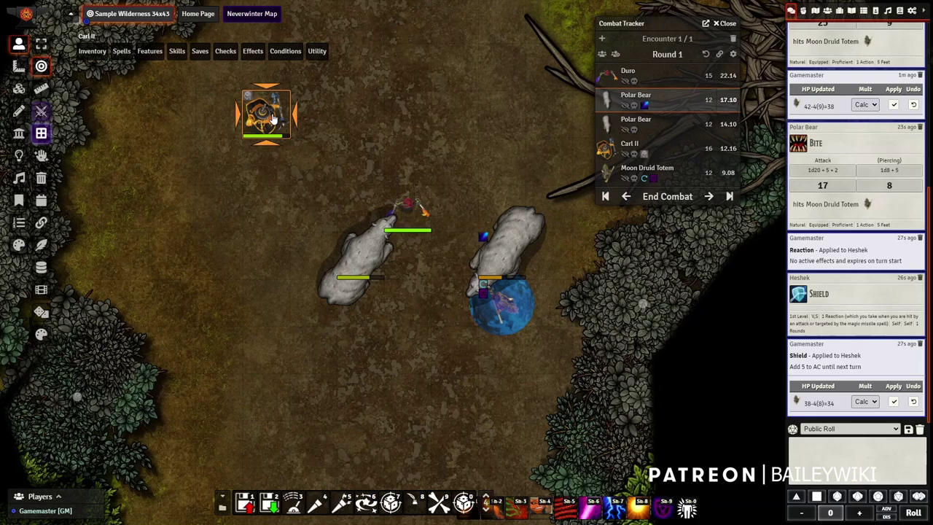
pyautogui.click(121, 51)
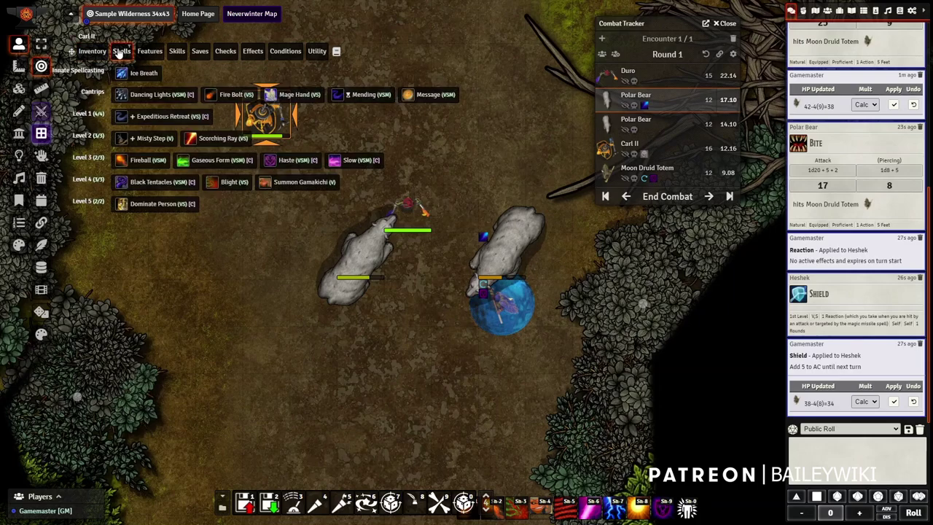
pyautogui.click(269, 162)
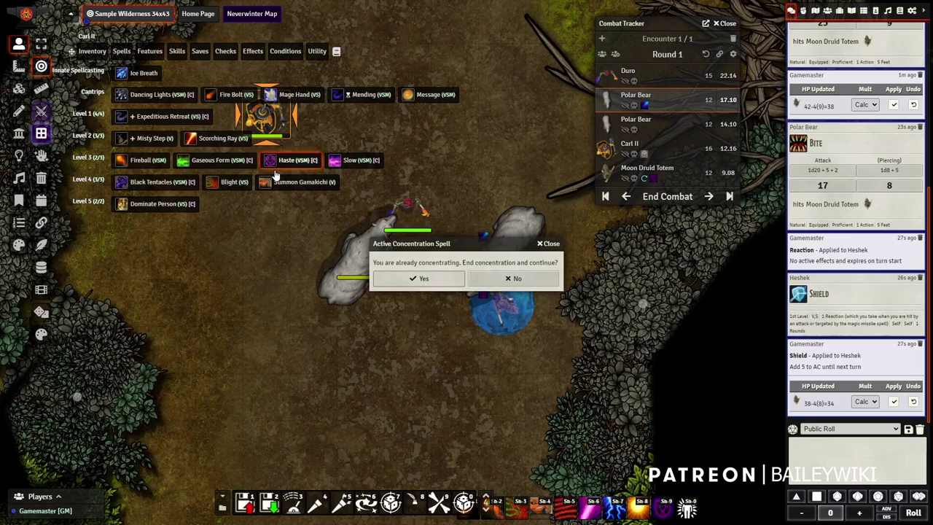
pyautogui.click(437, 283)
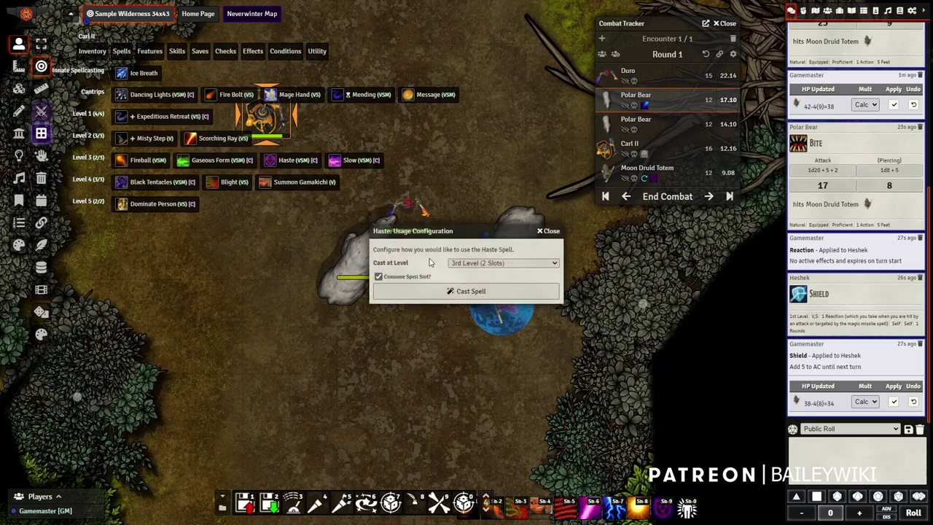
pyautogui.click(464, 291)
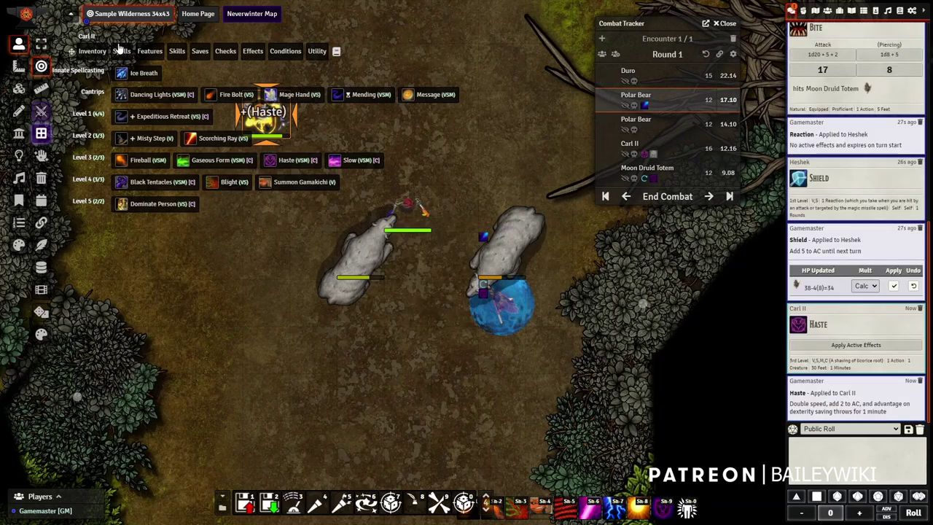
pyautogui.click(120, 50)
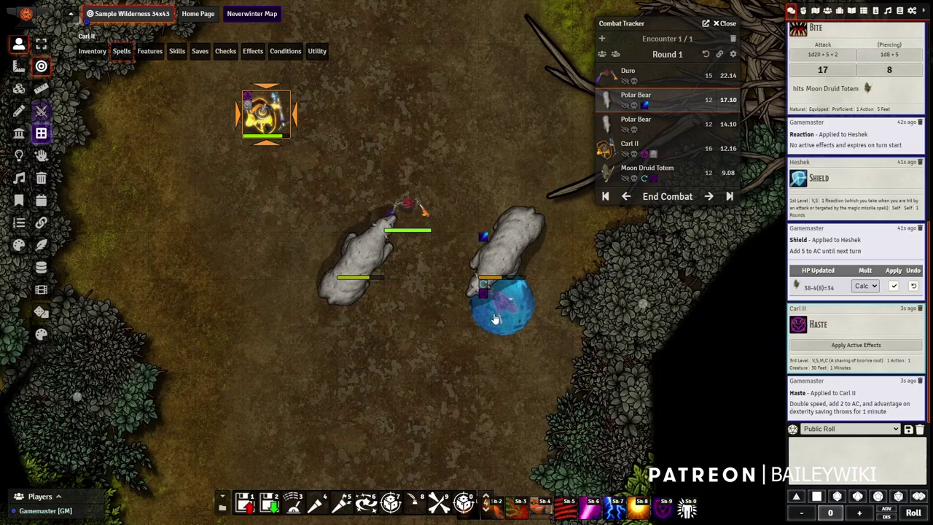
# Target the polar bear next to Duro while Carl II remains selected.
pyautogui.click(408, 208)
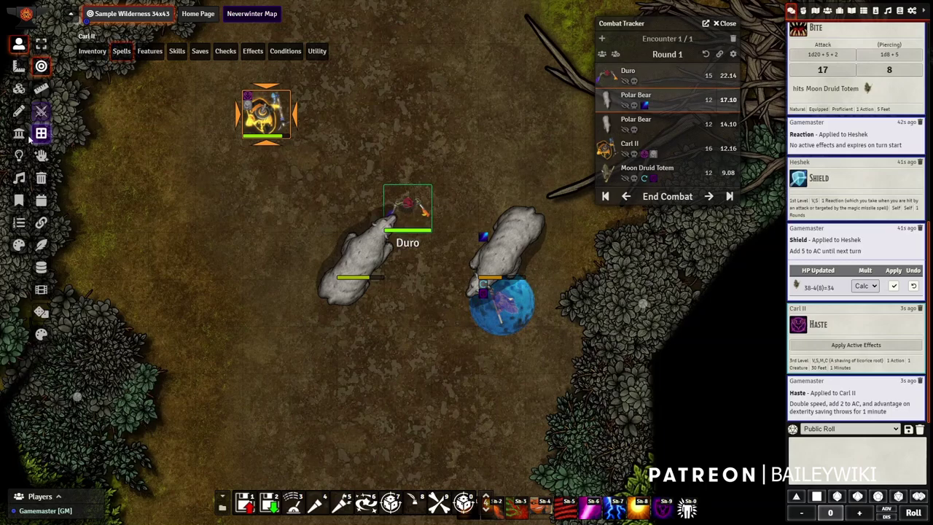
pyautogui.click(358, 263)
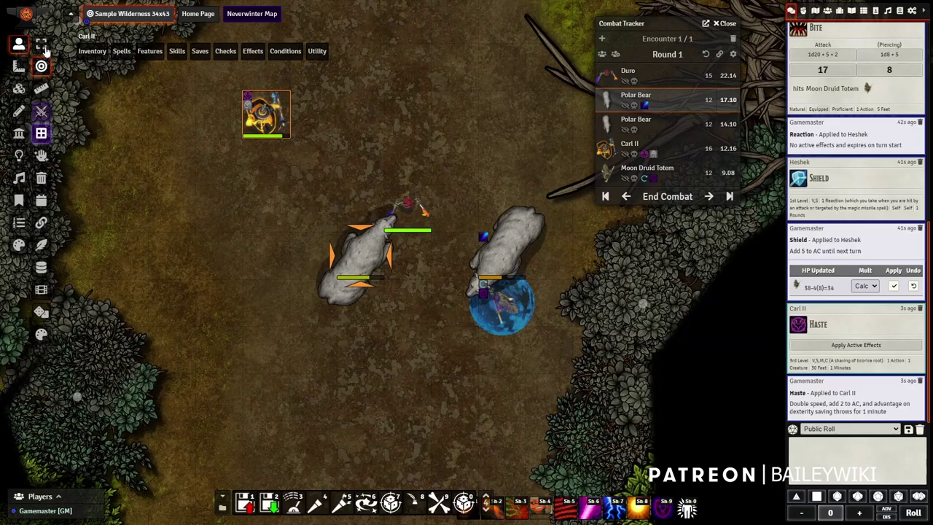
pyautogui.click(408, 208)
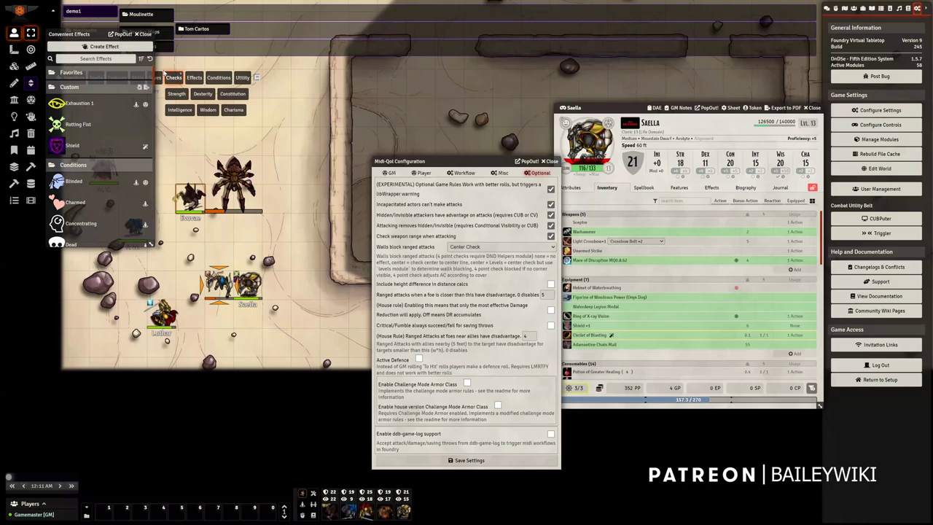
# Open the Longsword of Wounding from Felko Weatherstone v2's inventory and try to edit its Wounded effect.
pyautogui.click(144, 34)
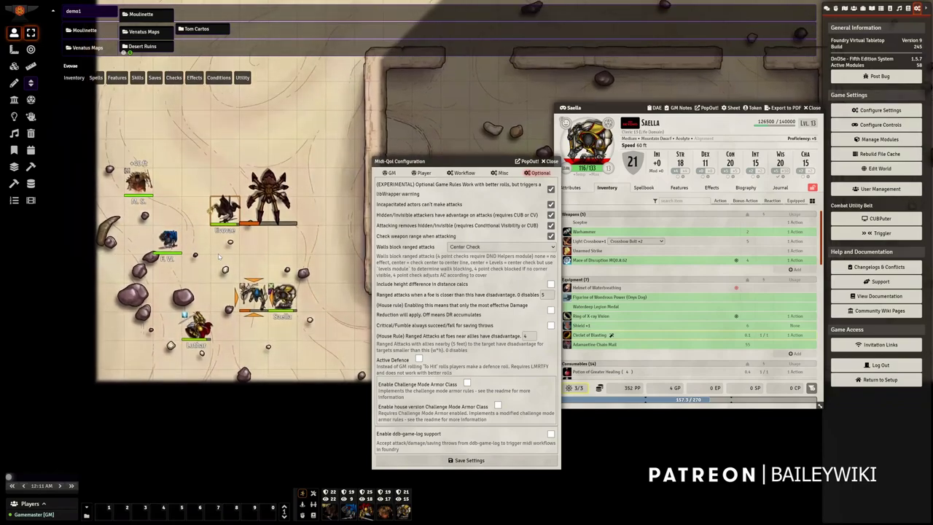
pyautogui.doubleClick(168, 239)
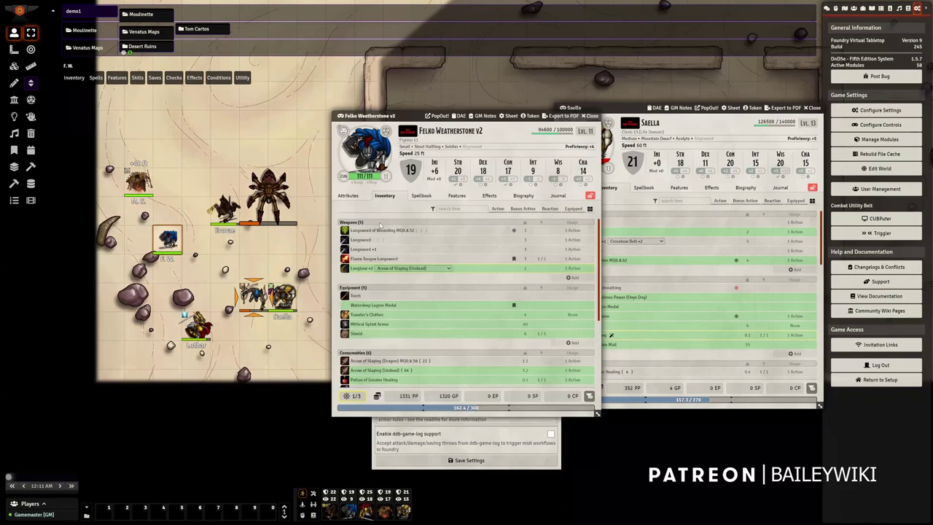
pyautogui.click(396, 231)
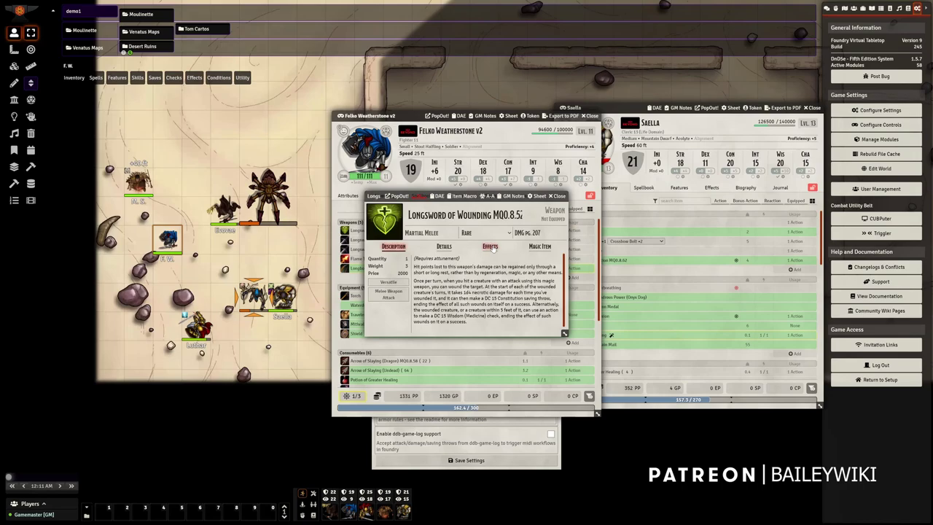
pyautogui.click(490, 246)
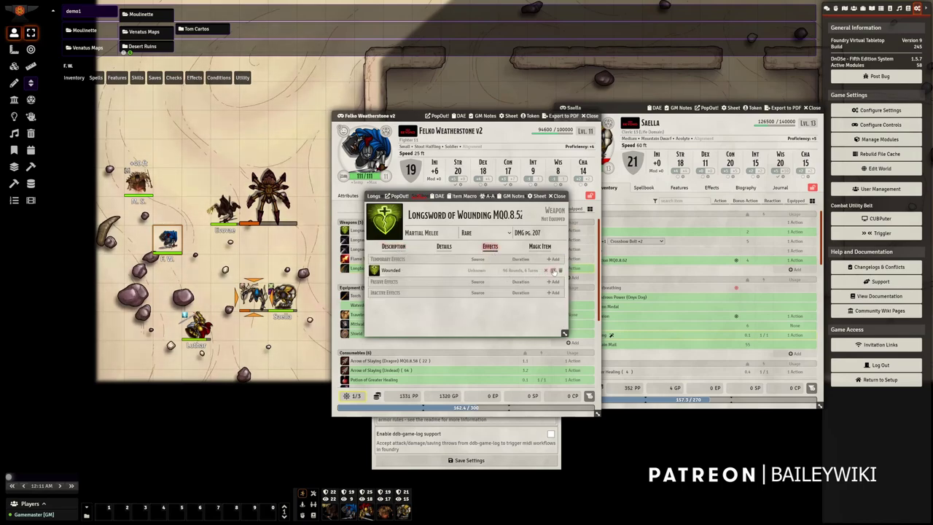
pyautogui.click(553, 270)
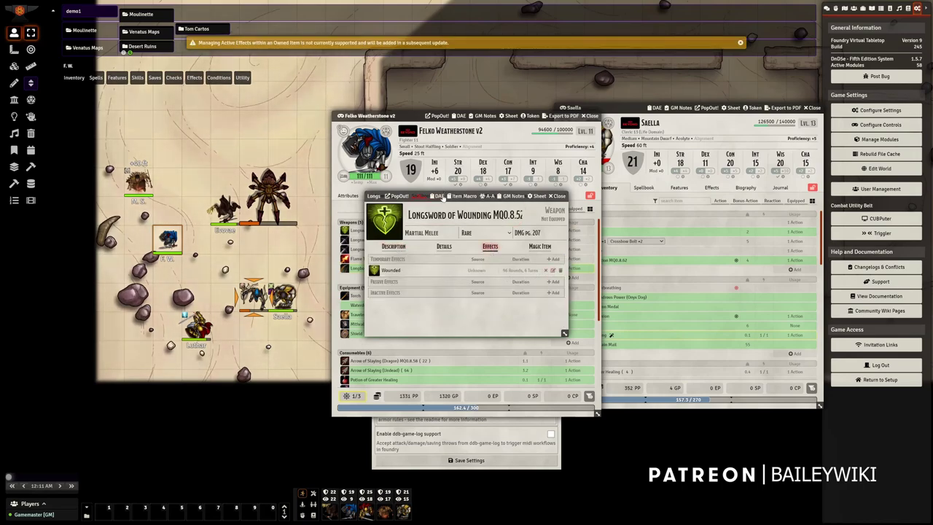
# Open the sword's Wounded effect through DAE and examine the full value of its flags.midi-qol.OverTime entry.
pyautogui.click(439, 196)
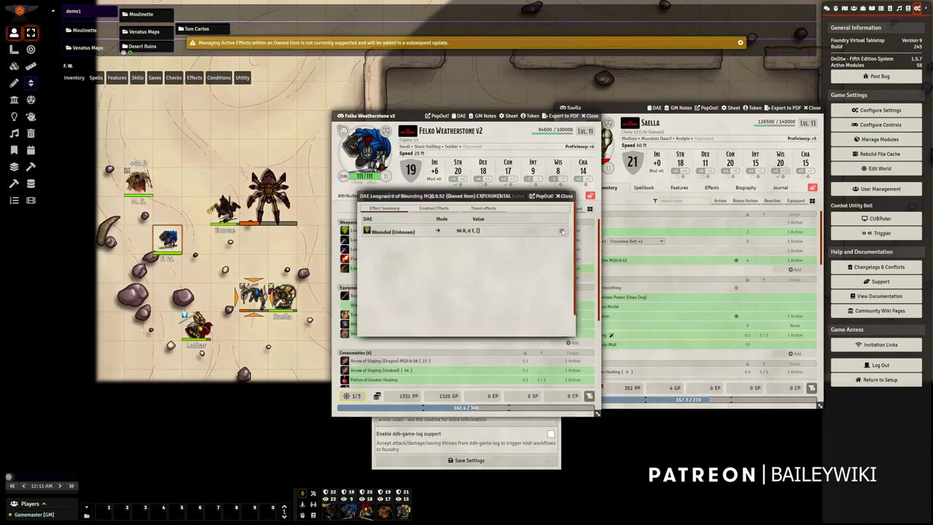
pyautogui.click(561, 231)
pyautogui.moveTo(447, 188); pyautogui.dragTo(228, 129)
pyautogui.click(292, 173)
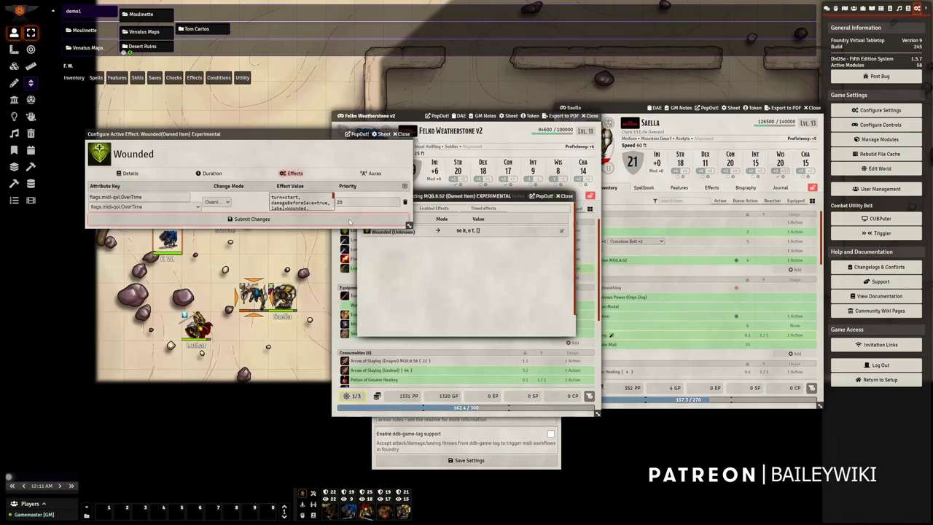
pyautogui.moveTo(333, 210); pyautogui.dragTo(443, 277)
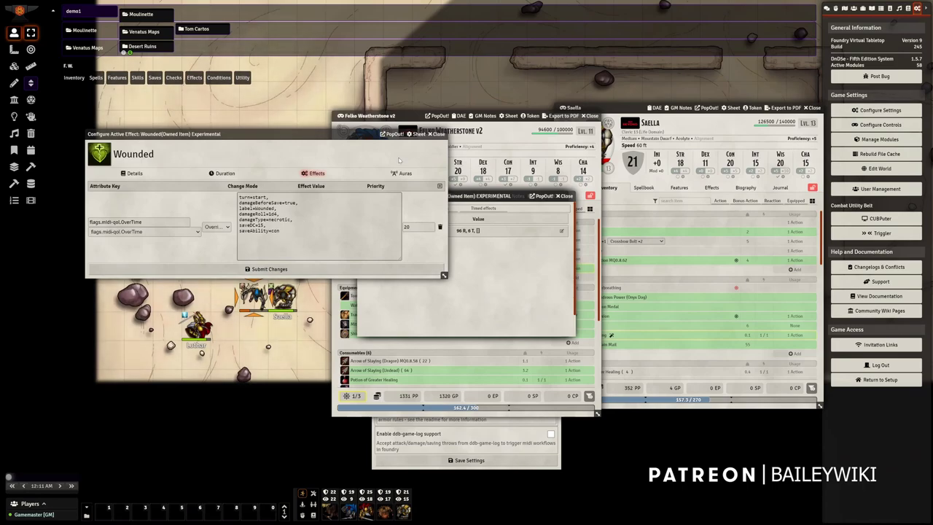
pyautogui.click(438, 136)
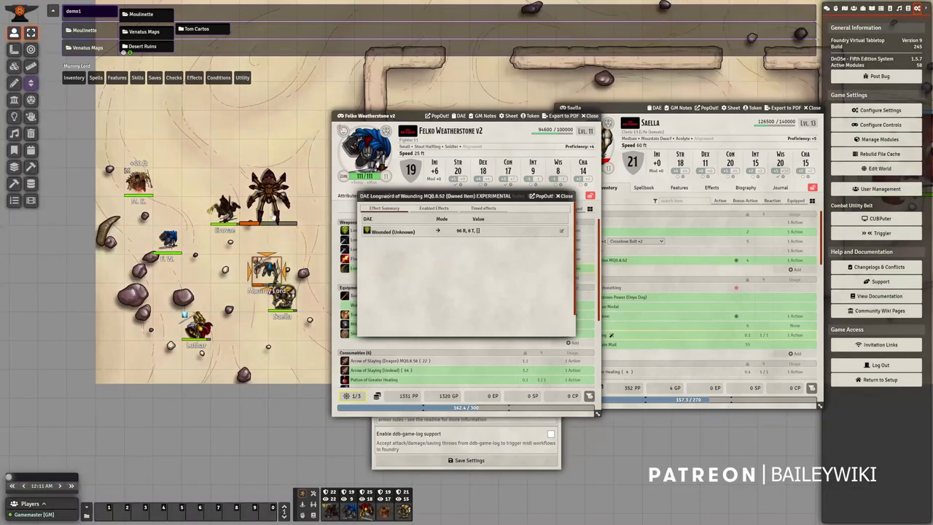
# Target the Giant Spider and move the F. W. token directly below it.
pyautogui.rightClick(269, 211)
pyautogui.press('Escape')
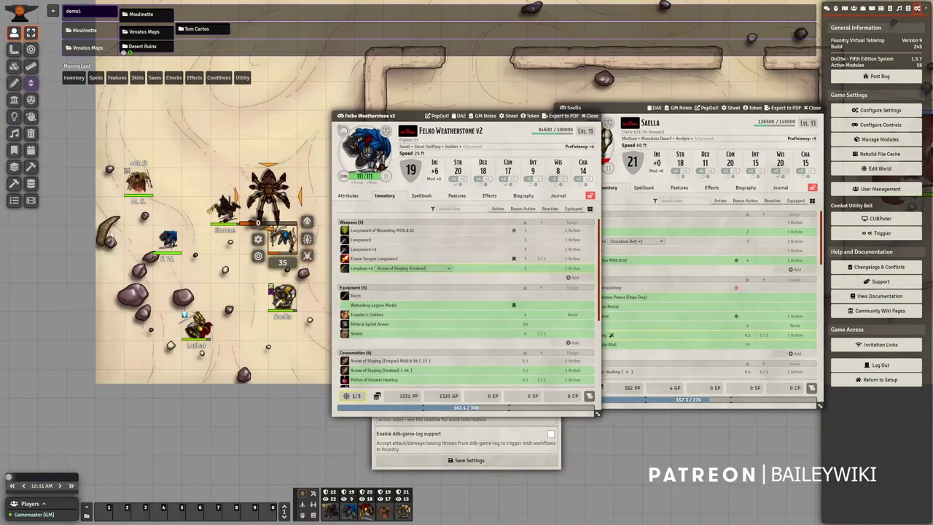
pyautogui.click(167, 238)
pyautogui.moveTo(167, 239); pyautogui.dragTo(250, 237)
# Attack the Giant Spider with the Longsword of Wounding until it hits, following the rolls in the chat log.
pyautogui.moveTo(345, 230)
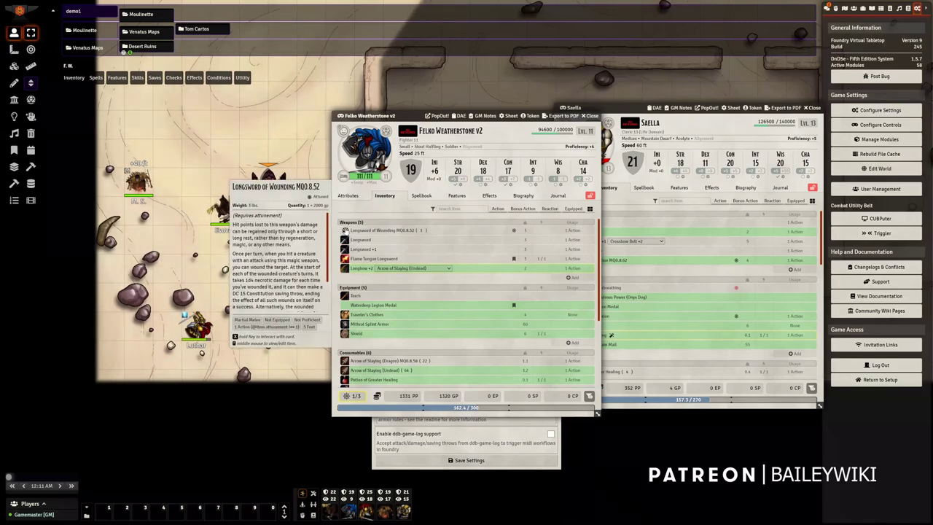
pyautogui.click(826, 8)
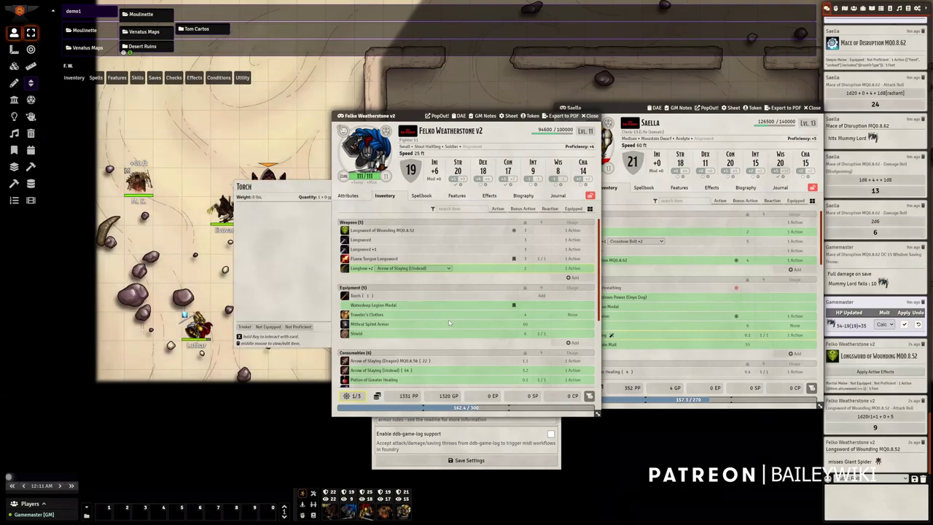
pyautogui.moveTo(387, 231)
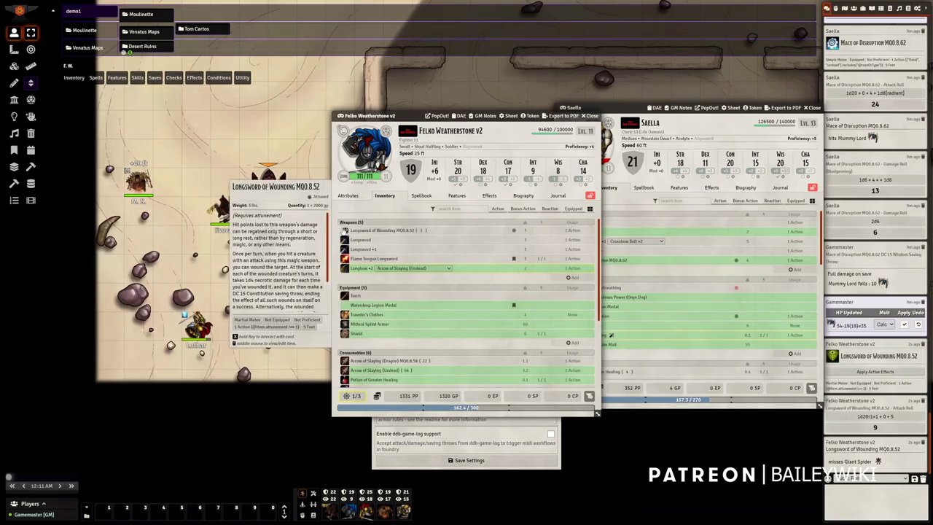
pyautogui.click(345, 230)
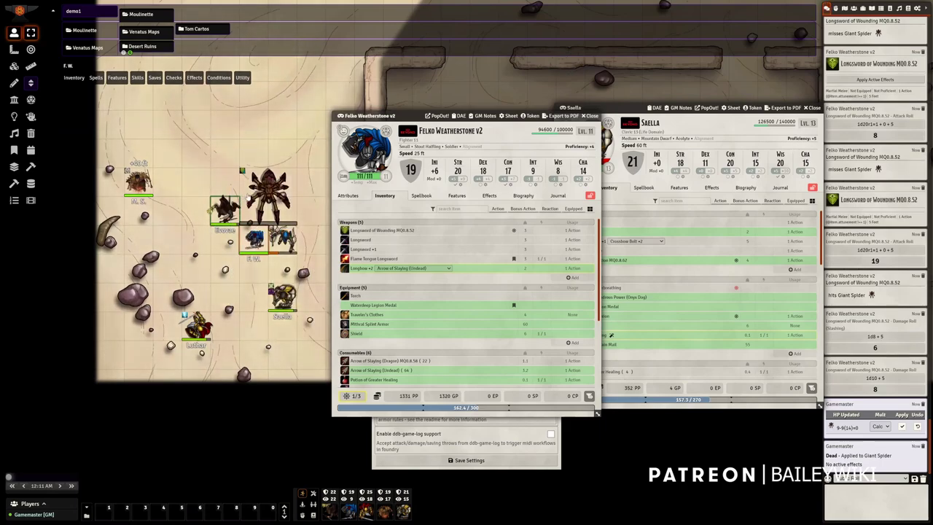
# Open the Giant Spider's sheet and examine its active effects.
pyautogui.doubleClick(268, 195)
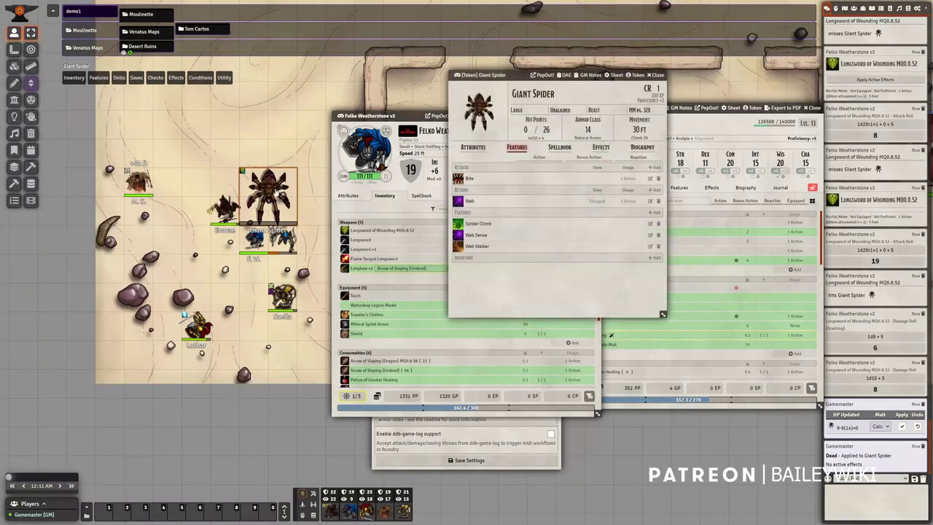
pyautogui.scroll(3, 134, 231)
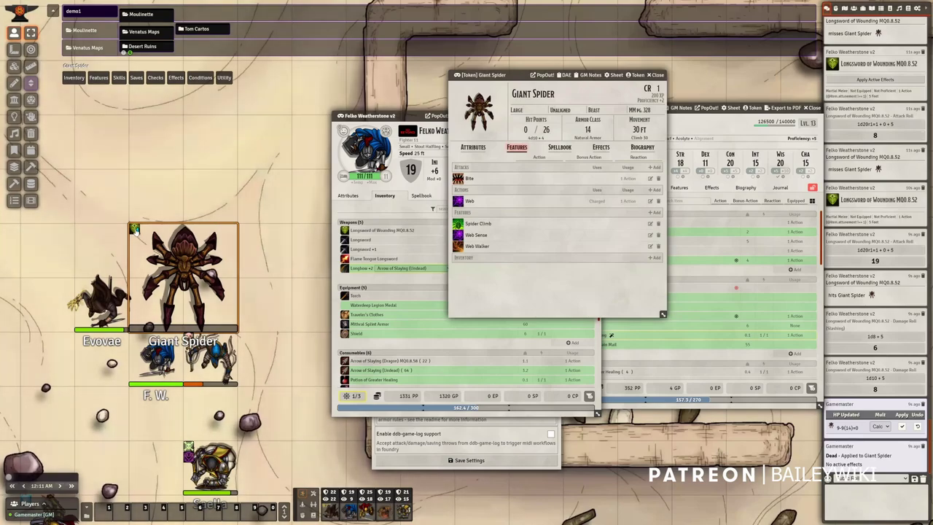
pyautogui.click(601, 146)
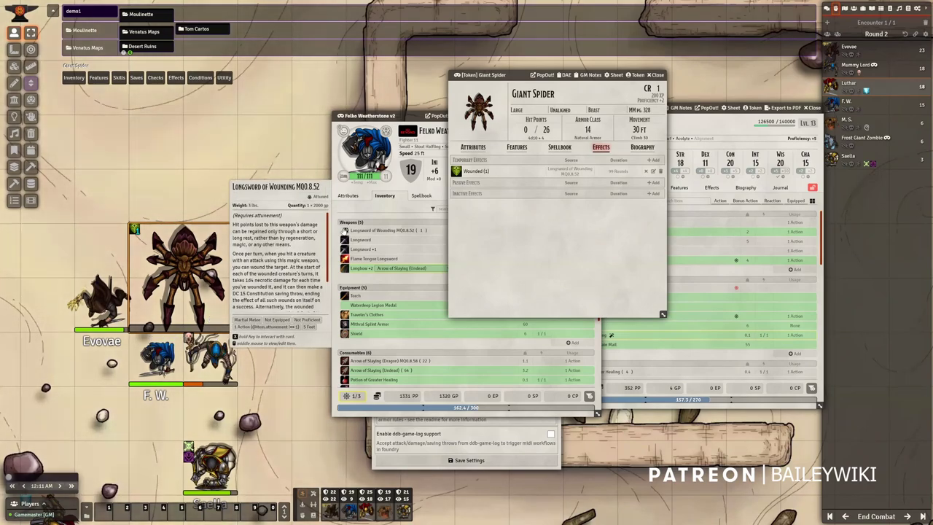
# Set the Giant Spider's hit points to 23 and attack it again with the Longsword of Wounding.
pyautogui.click(345, 232)
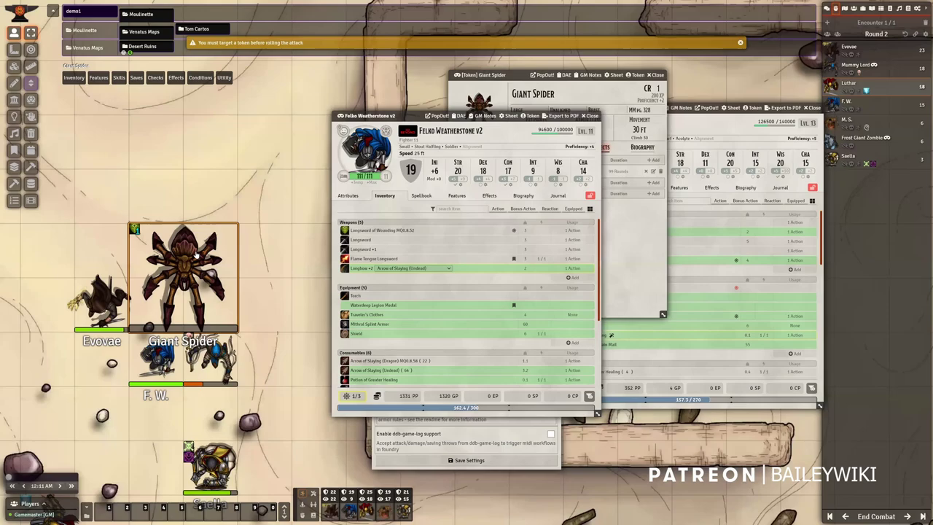
pyautogui.click(498, 129)
pyautogui.click(519, 128)
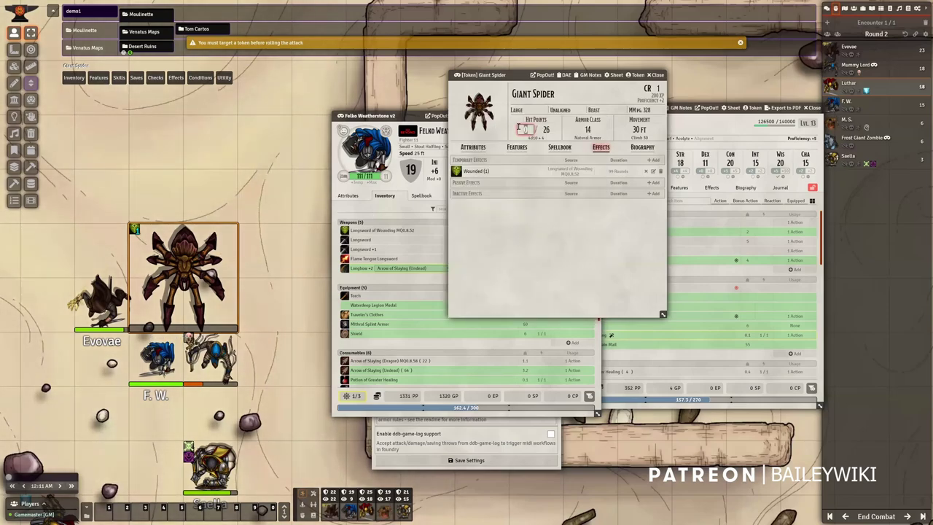
pyautogui.write('8')
pyautogui.press('Return')
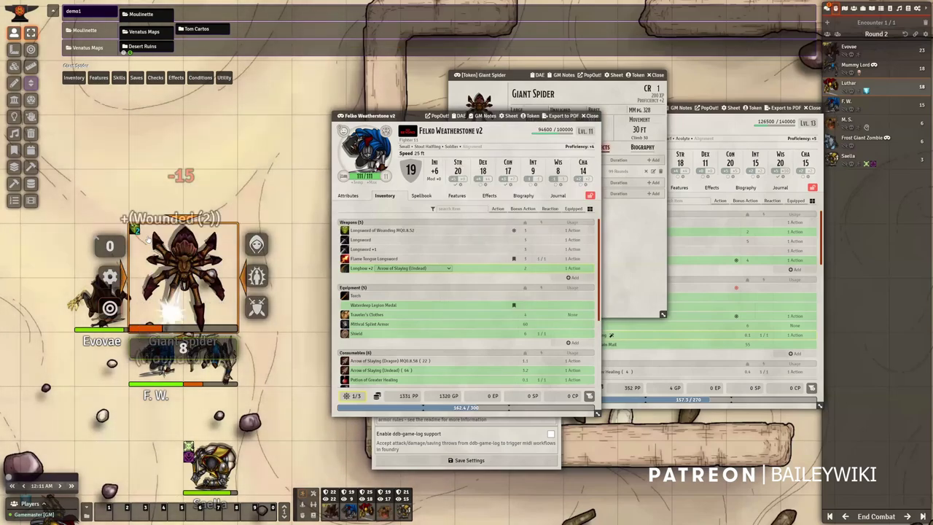
pyautogui.click(827, 7)
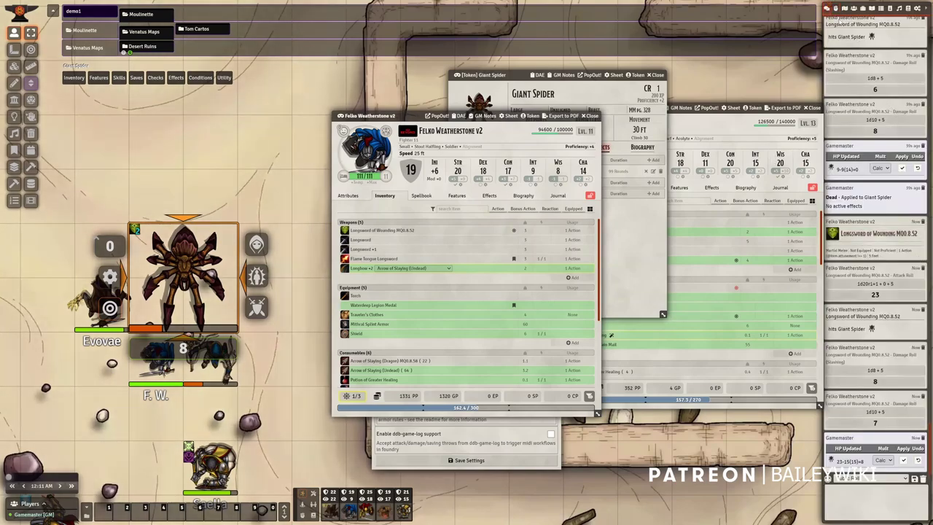
# Advance the combat rounds to trigger the Giant Spider's Wounded damage roll, check it in the chat log and dismiss the repeated roll dialog.
pyautogui.click(836, 8)
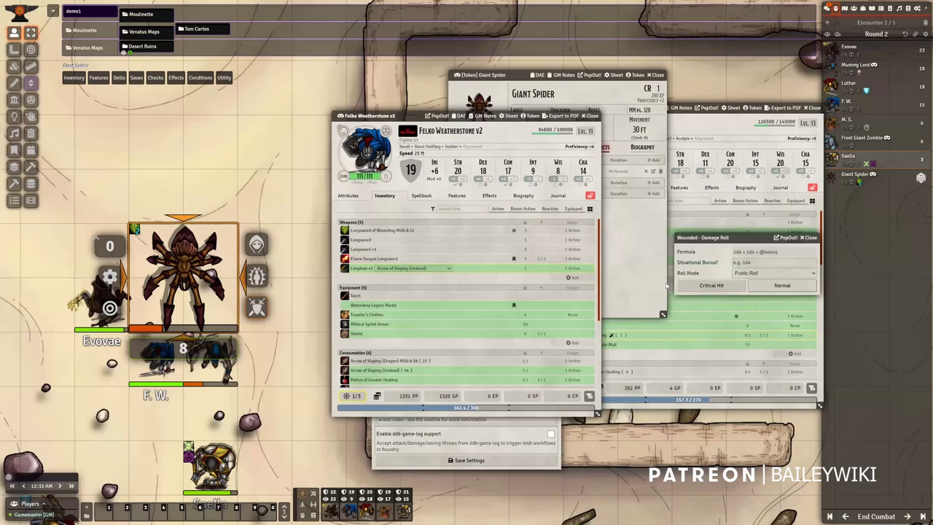
pyautogui.click(826, 8)
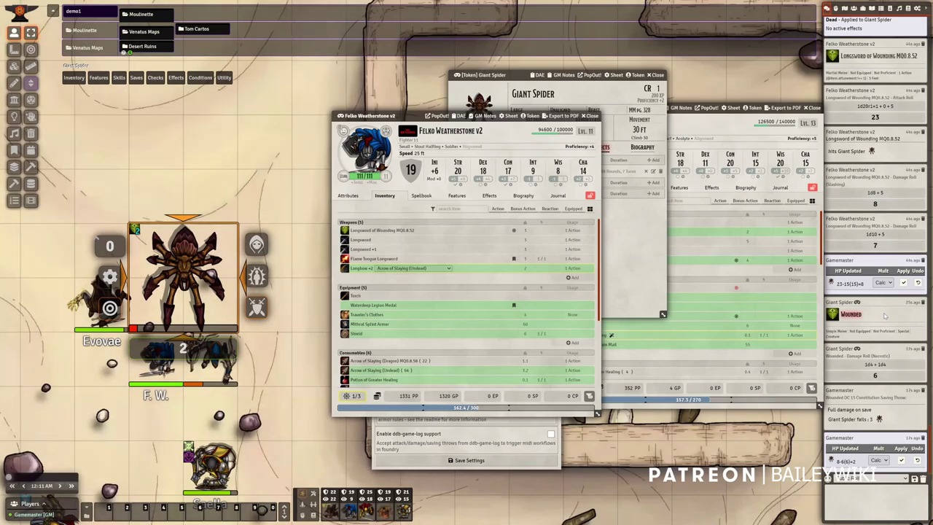
pyautogui.click(835, 8)
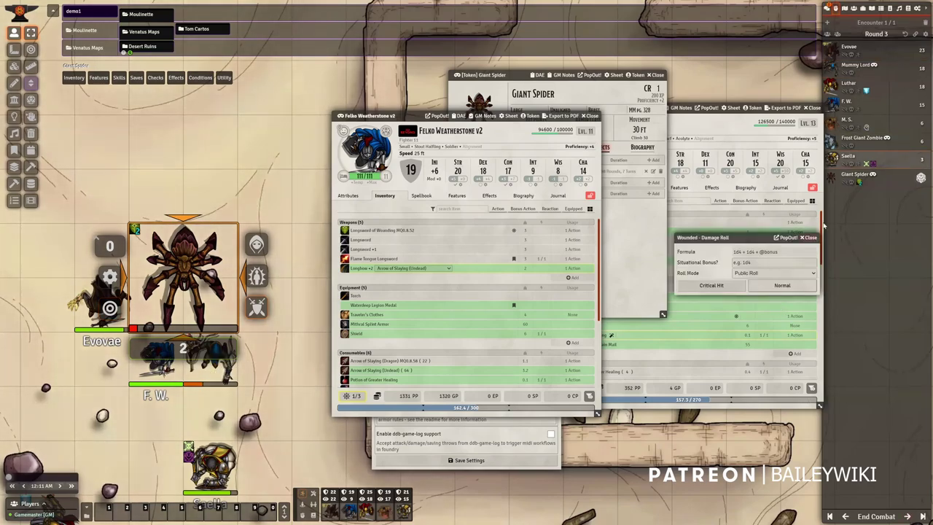
pyautogui.click(808, 238)
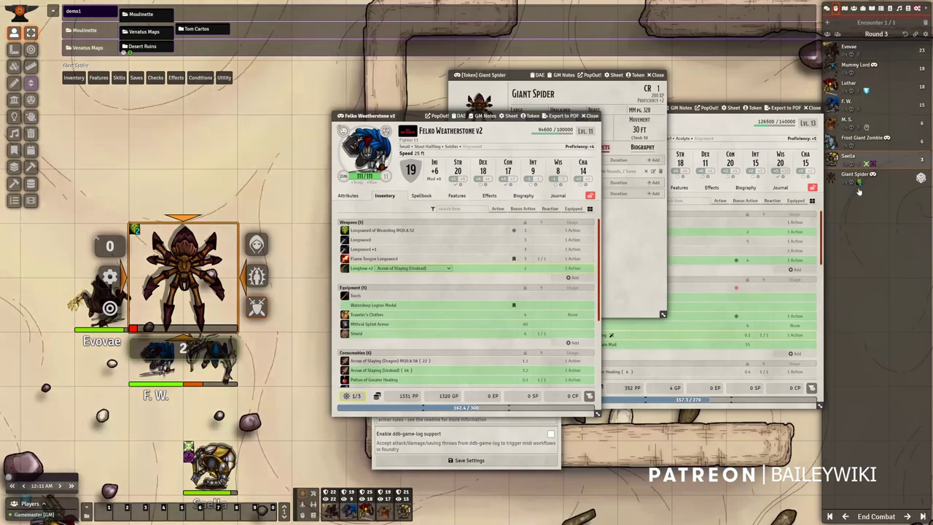
# Examine the Giant Spider's Wounded damage and saving throw in the chat log and the combat tracker, and close its sheet.
pyautogui.click(917, 8)
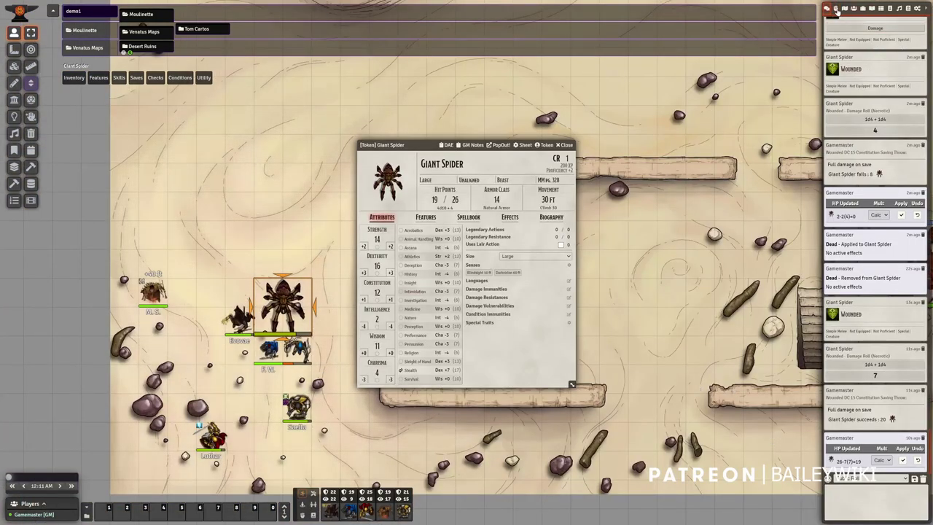
pyautogui.click(835, 8)
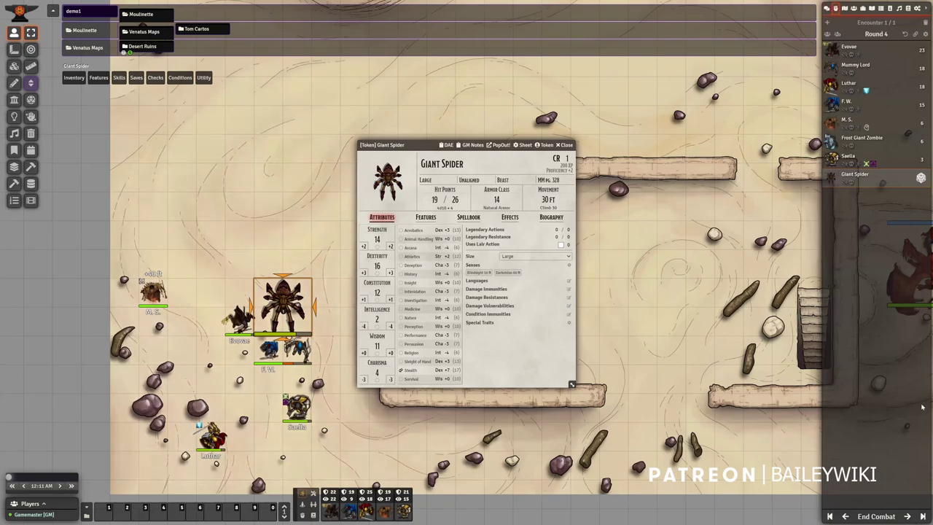
pyautogui.click(828, 8)
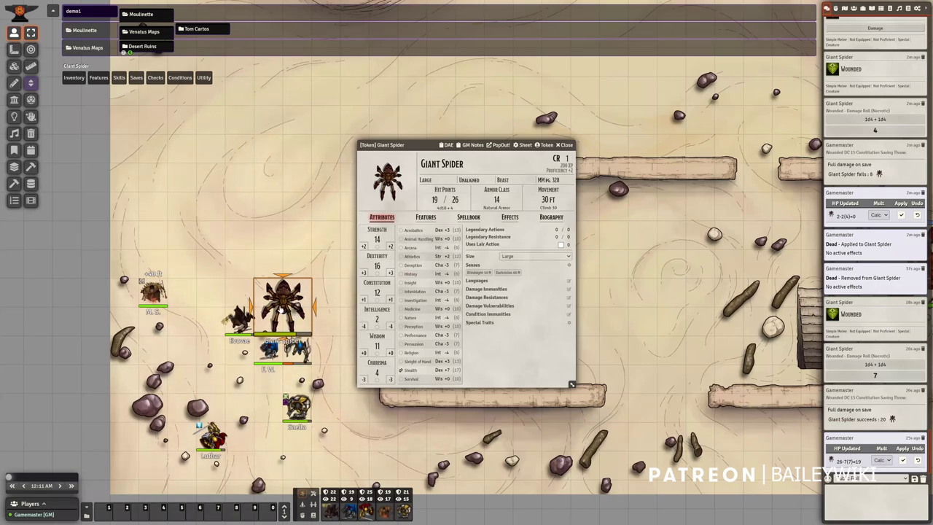
pyautogui.click(839, 9)
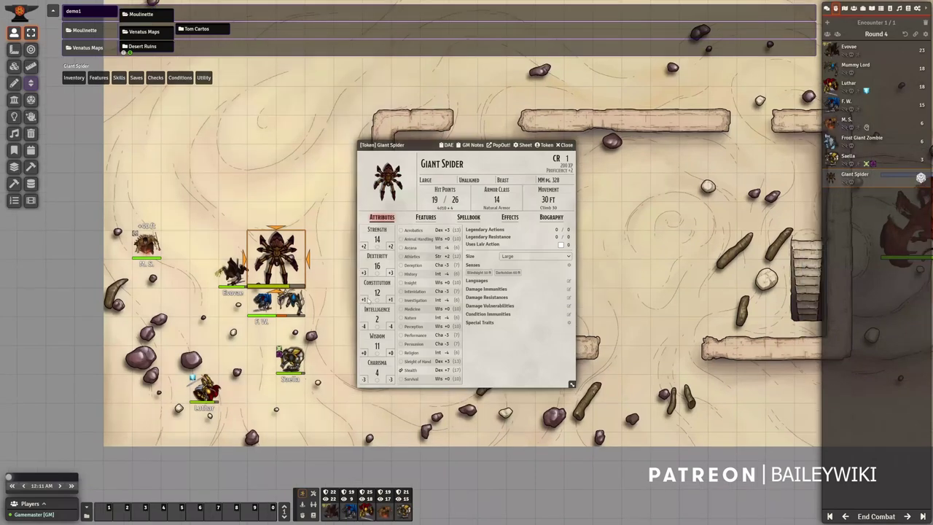
pyautogui.press('Escape')
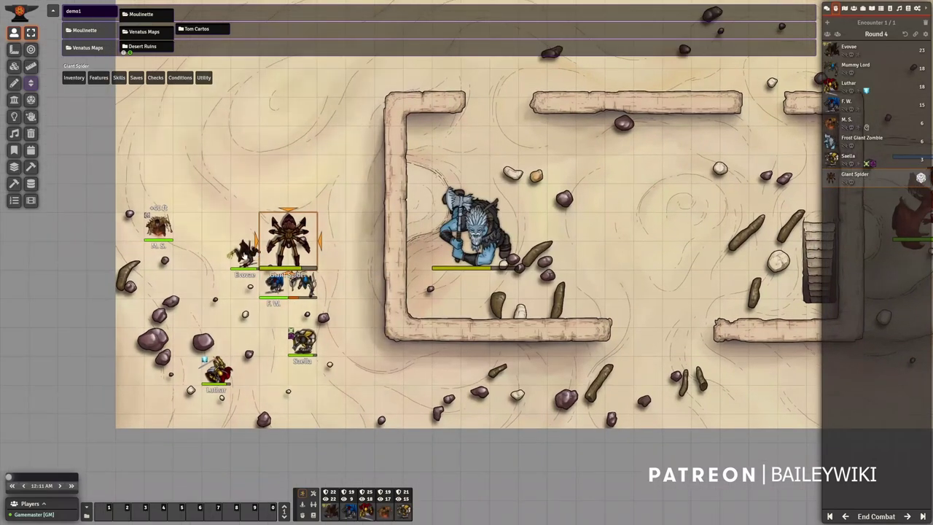
# Open the Sneak Attack feature from Evovae's character sheet and view its effects.
pyautogui.doubleClick(241, 259)
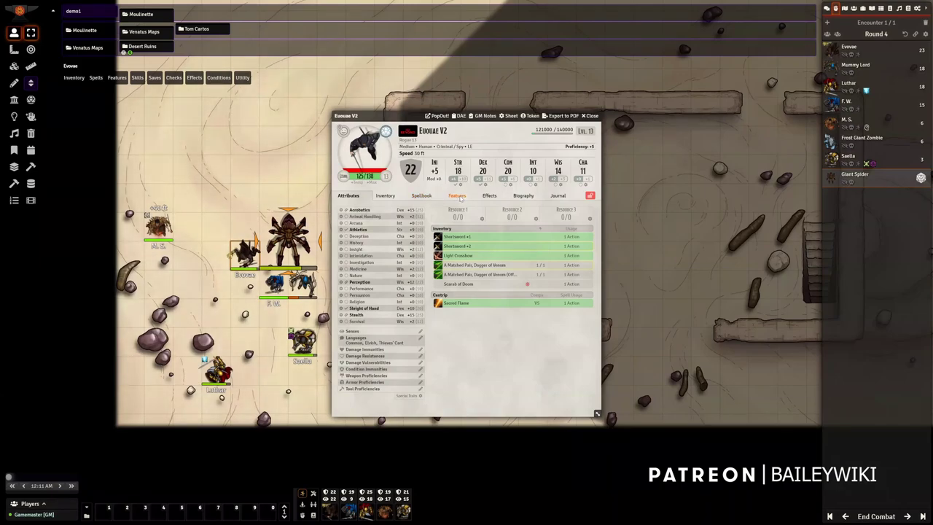
pyautogui.click(457, 196)
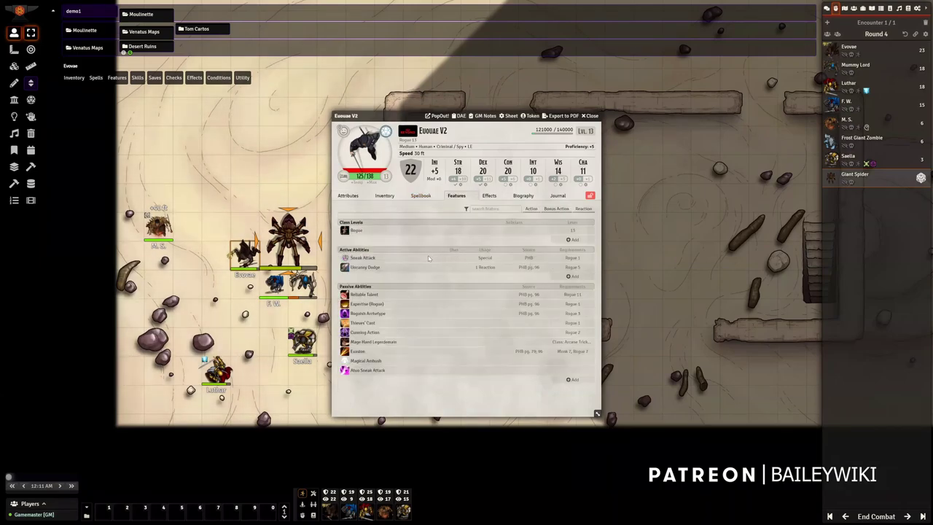
pyautogui.rightClick(430, 259)
pyautogui.click(446, 268)
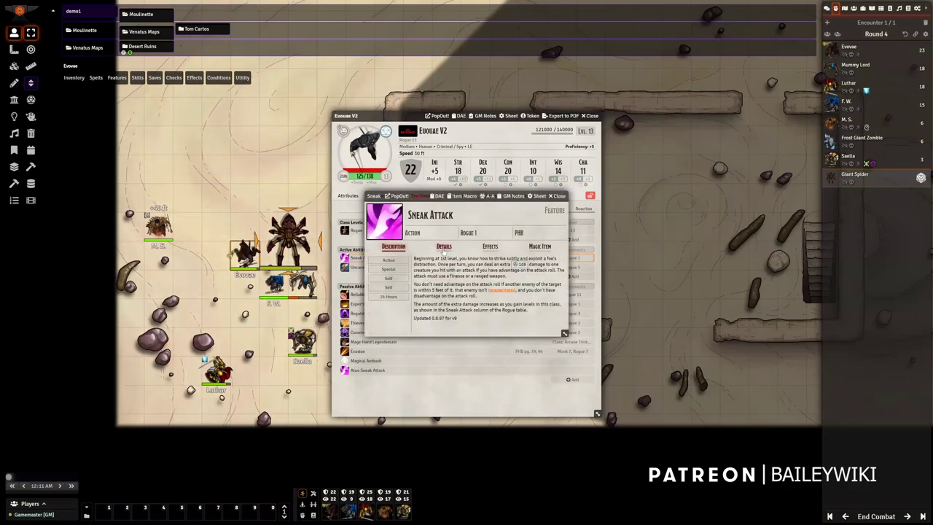
pyautogui.click(490, 247)
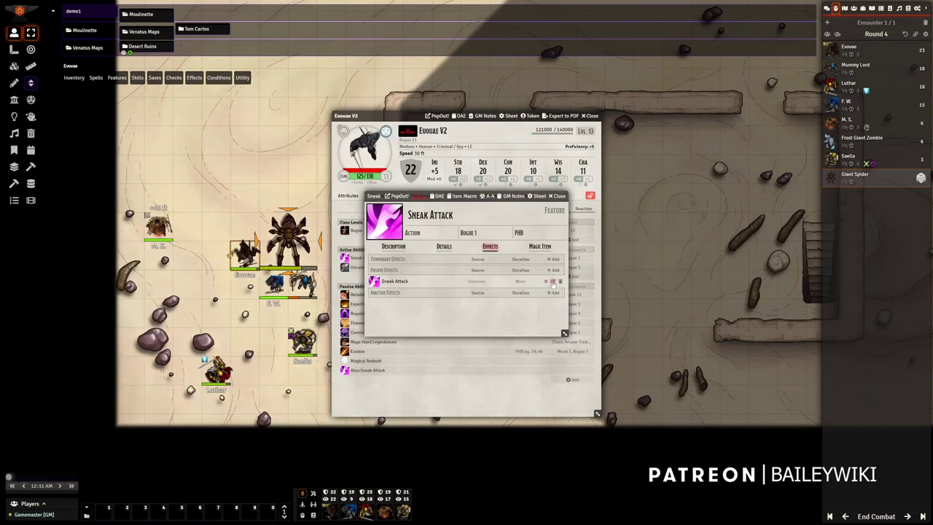
# Inspect the bonus damage macro setting in Sneak Attack's DAE effect configuration, and close the effect windows.
pyautogui.click(438, 197)
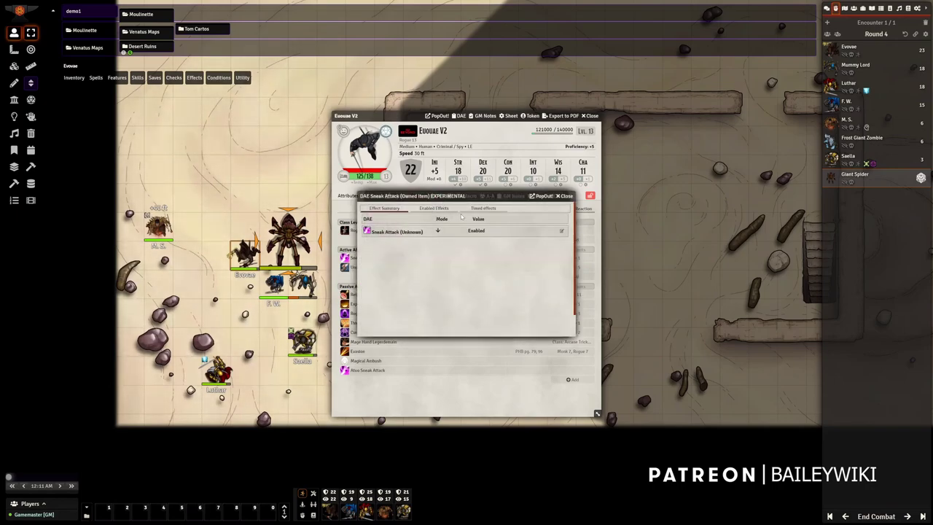
pyautogui.click(560, 232)
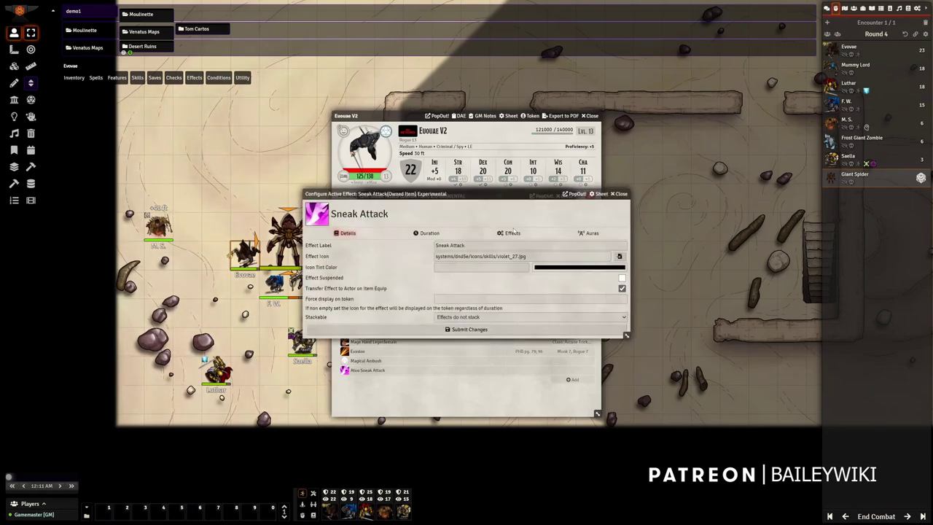
pyautogui.click(510, 232)
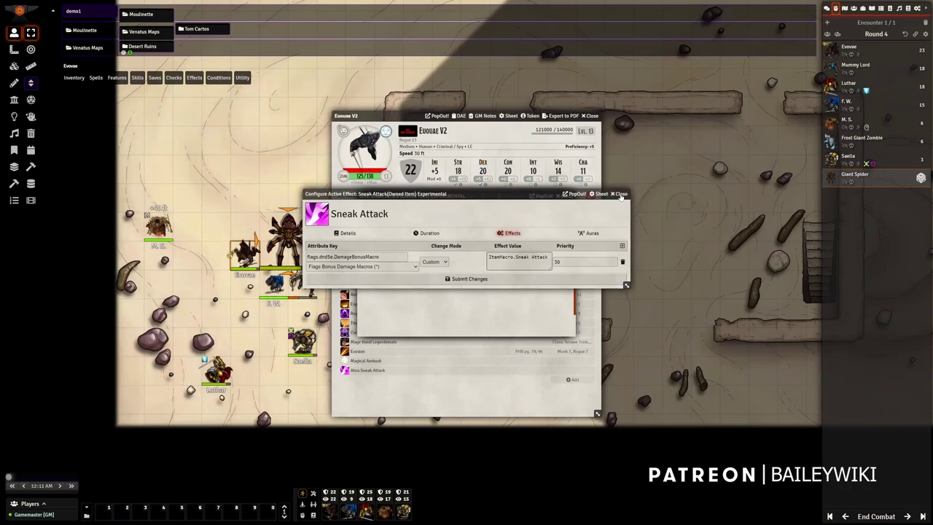
pyautogui.click(621, 194)
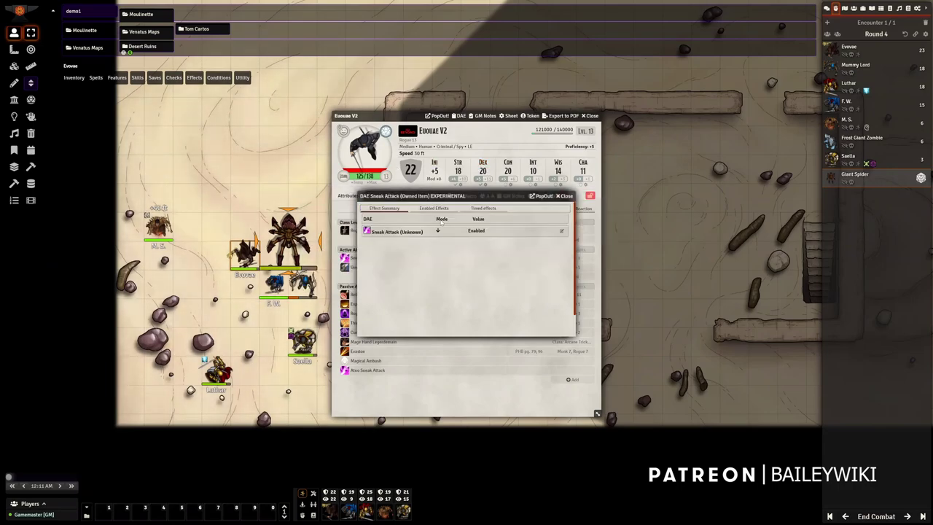
pyautogui.click(567, 196)
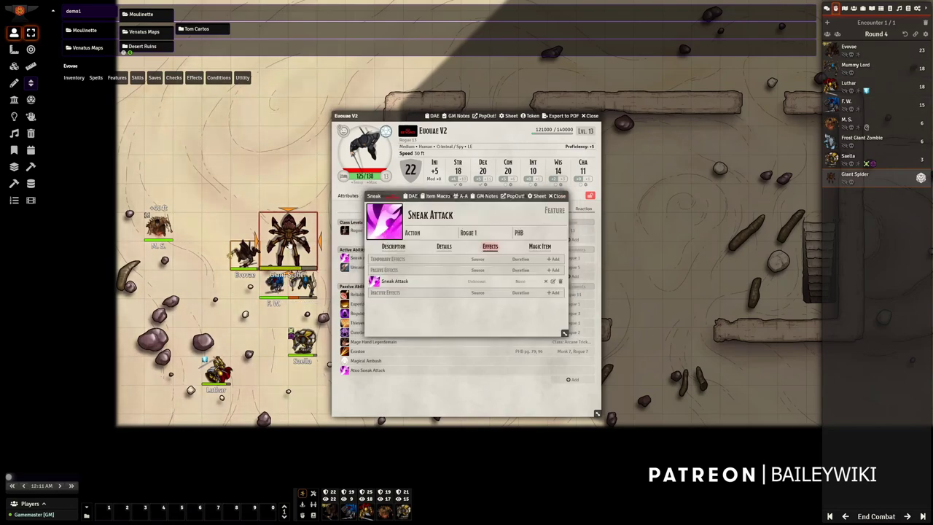
# Attack the Giant Spider with Evovae's Shortsword +1 until it hits, adding the Sneak Attack damage.
pyautogui.rightClick(288, 244)
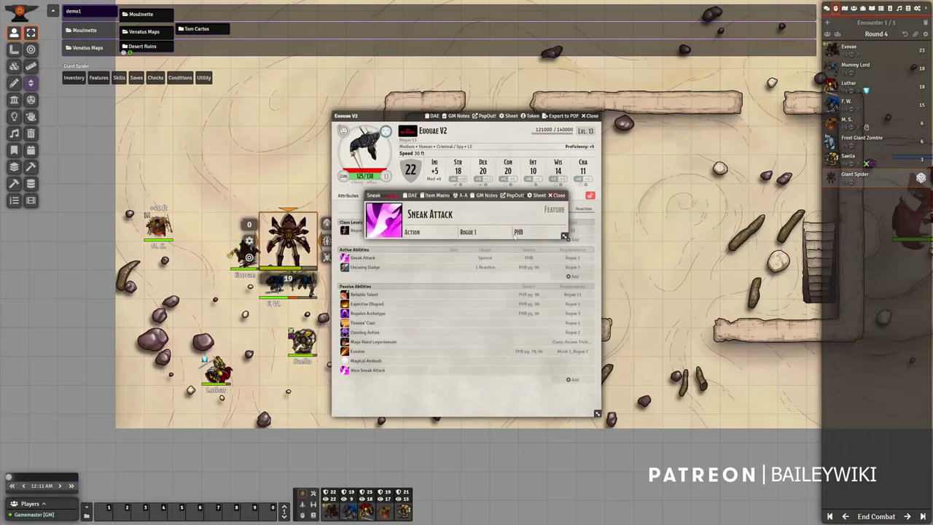
pyautogui.click(562, 197)
pyautogui.click(384, 195)
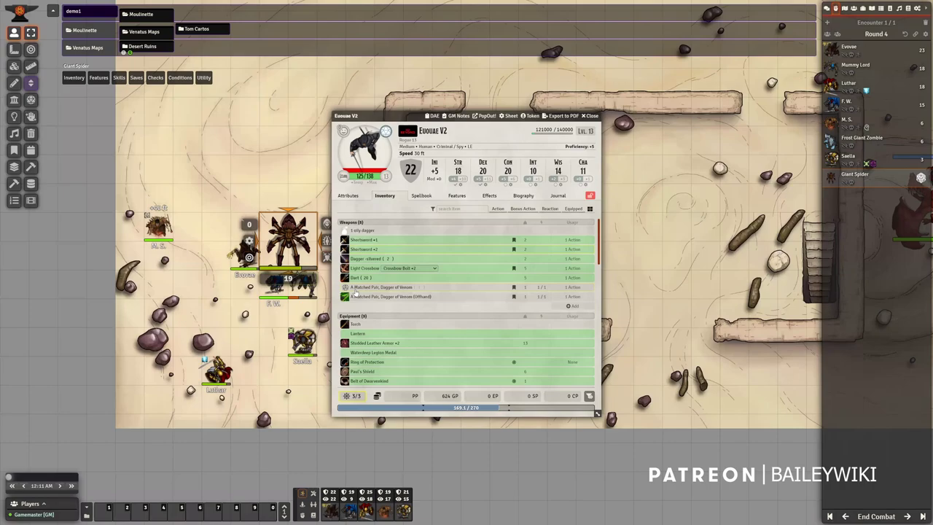
pyautogui.click(344, 240)
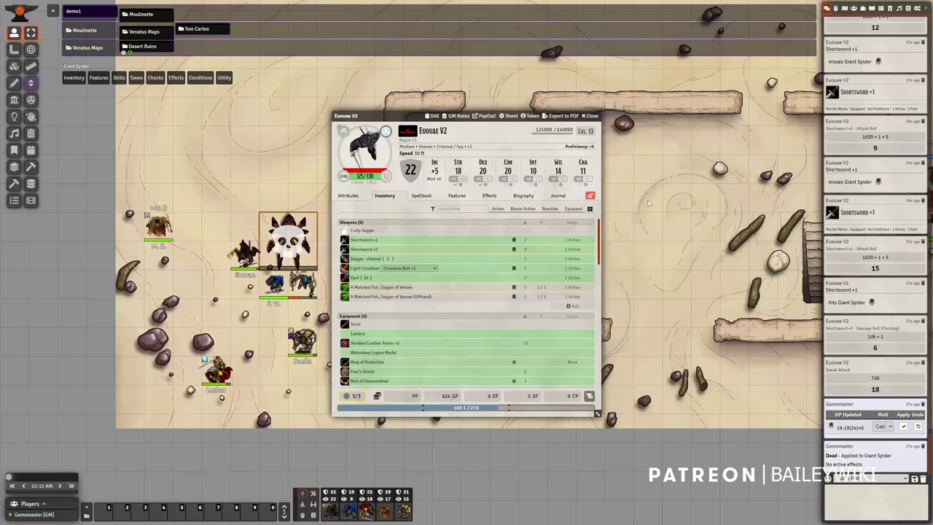
# Search the compendiums for "midi", browse the class features in MidiQOL Sample Items, and show Evovae's own features.
pyautogui.click(916, 8)
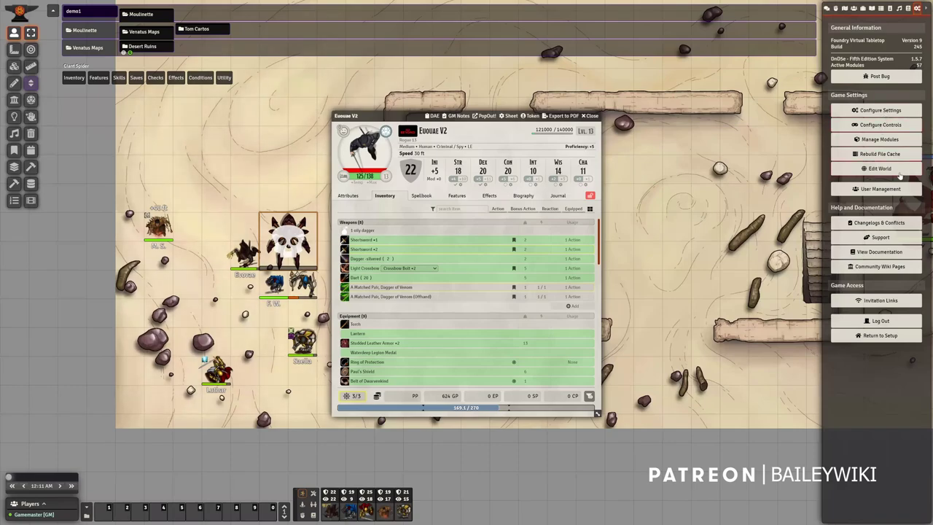
pyautogui.click(908, 8)
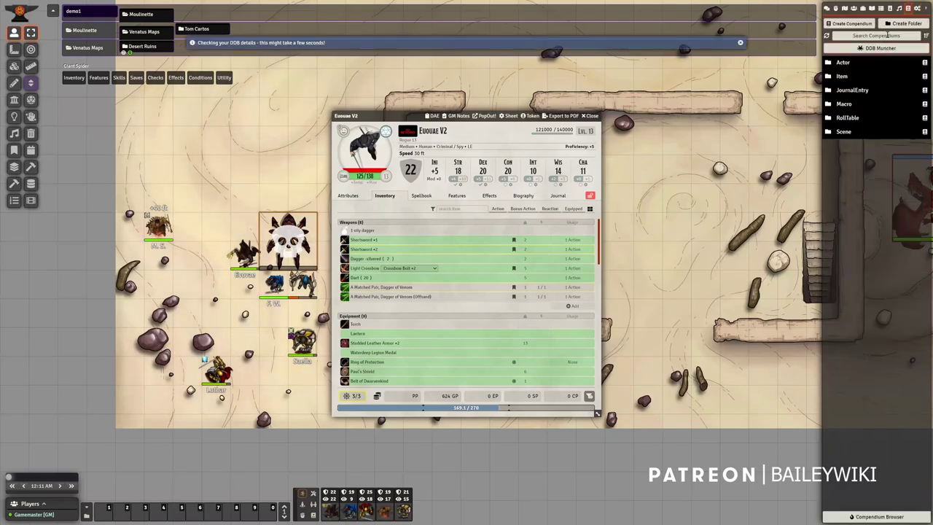
pyautogui.click(866, 35)
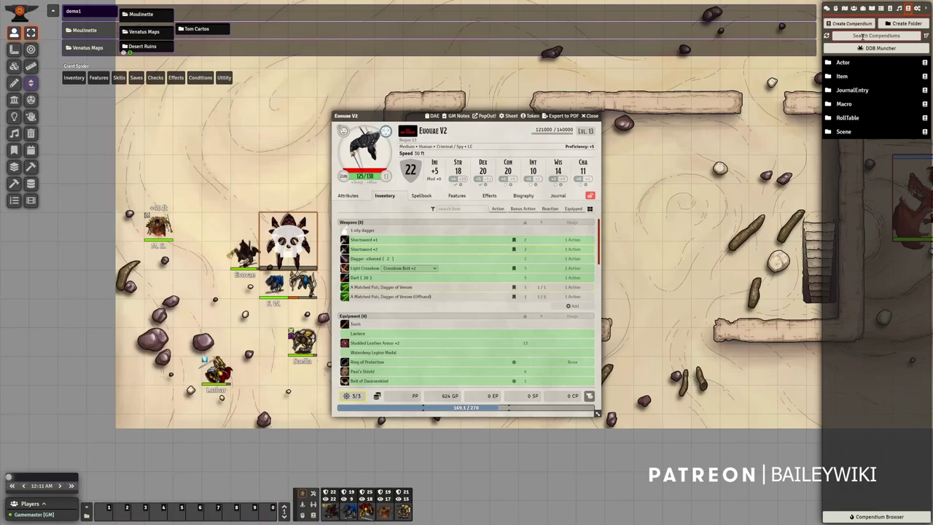
pyautogui.write('premade')
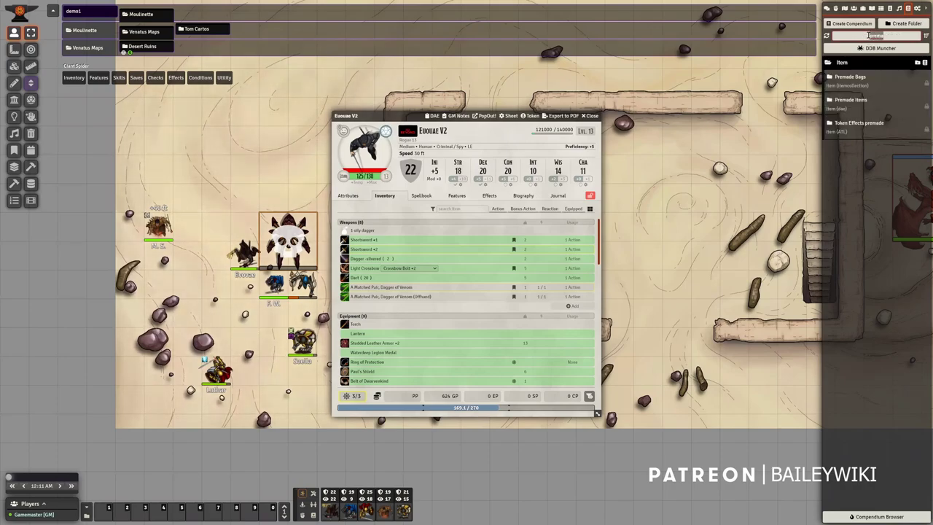
pyautogui.write('midi')
pyautogui.click(860, 146)
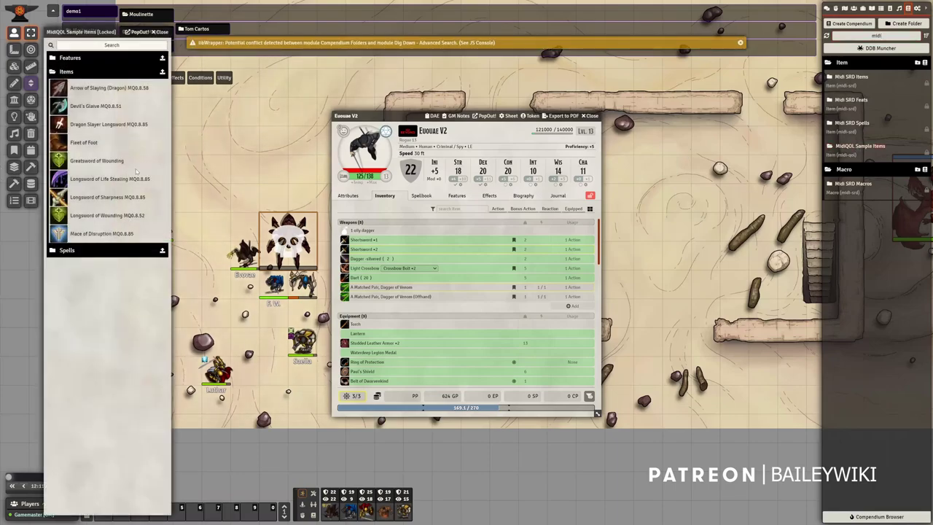
pyautogui.click(73, 61)
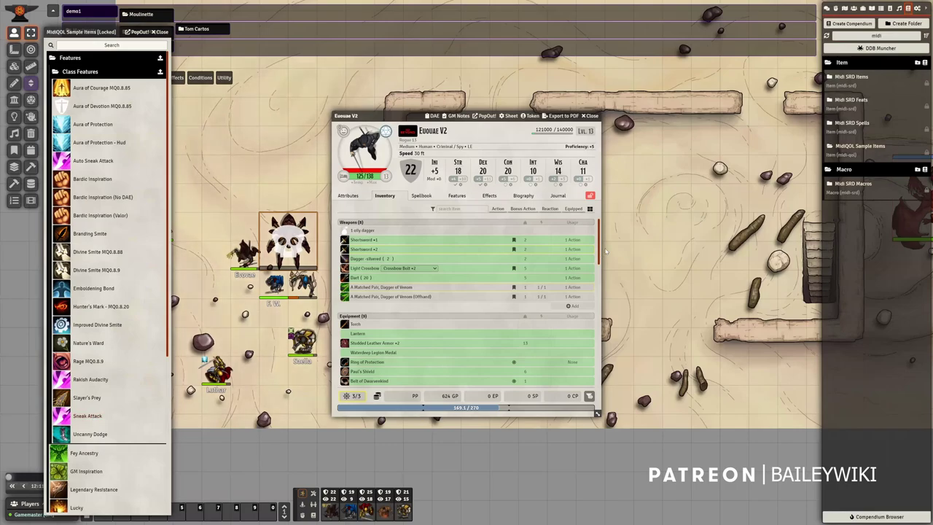
pyautogui.moveTo(479, 285)
pyautogui.click(456, 195)
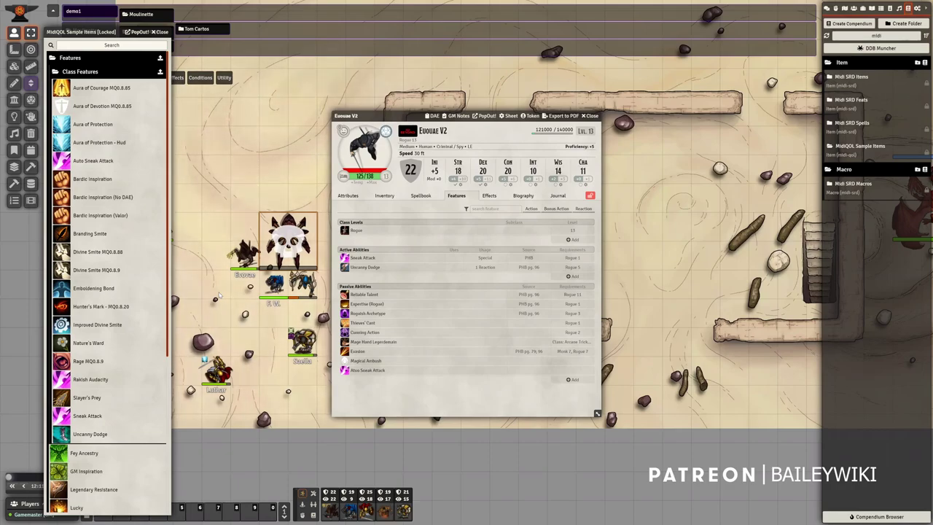
# Set the Giant Spider's current hit points to 26 and close its sheet.
pyautogui.doubleClick(299, 232)
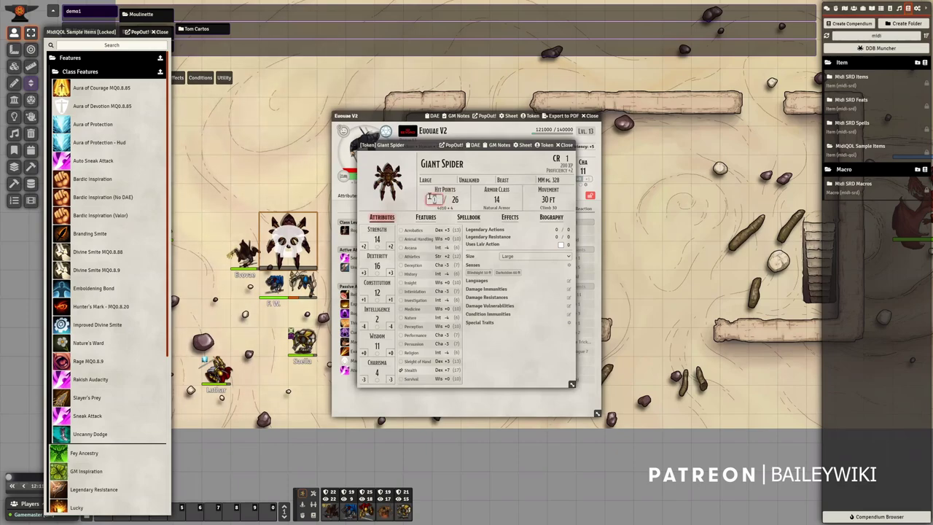
pyautogui.click(433, 199)
pyautogui.write('26')
pyautogui.press('Return')
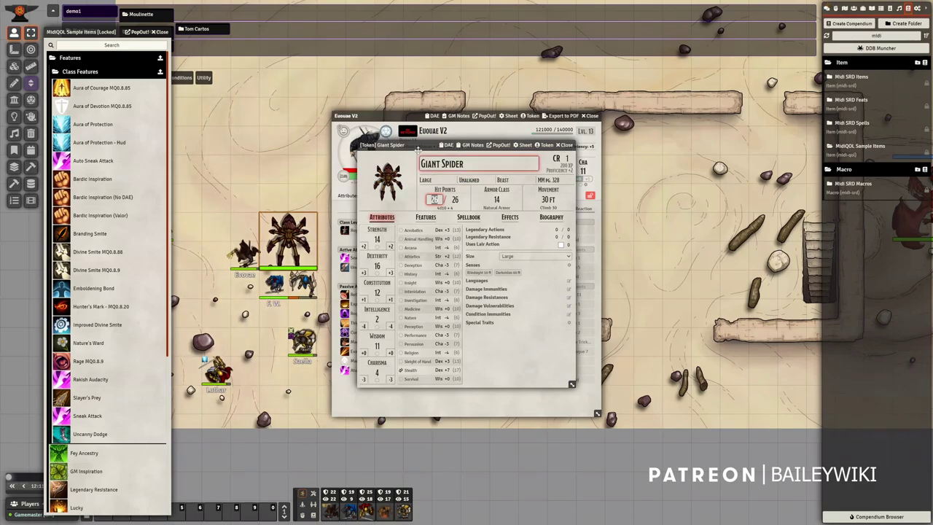
pyautogui.press('Escape')
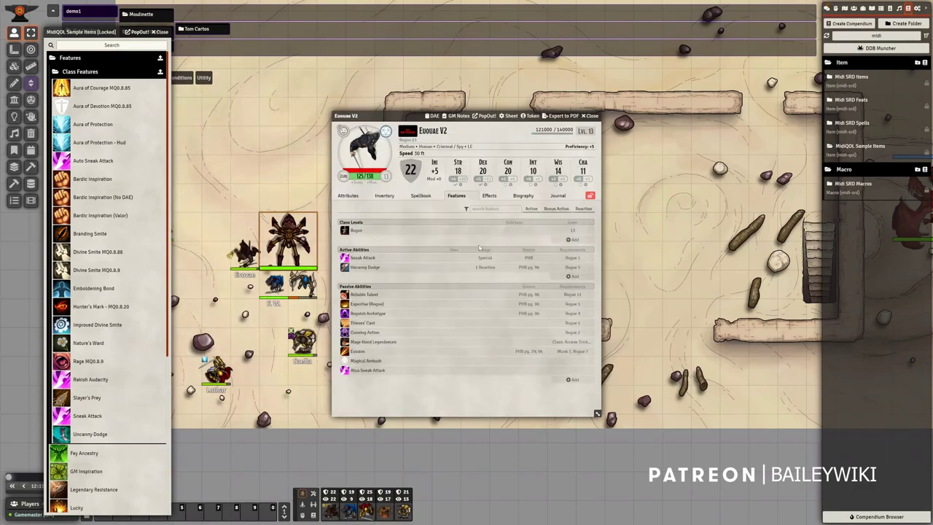
# Open the item macro of Evovae's Sneak Attack feature and enlarge its code editor to full screen.
pyautogui.moveTo(371, 261)
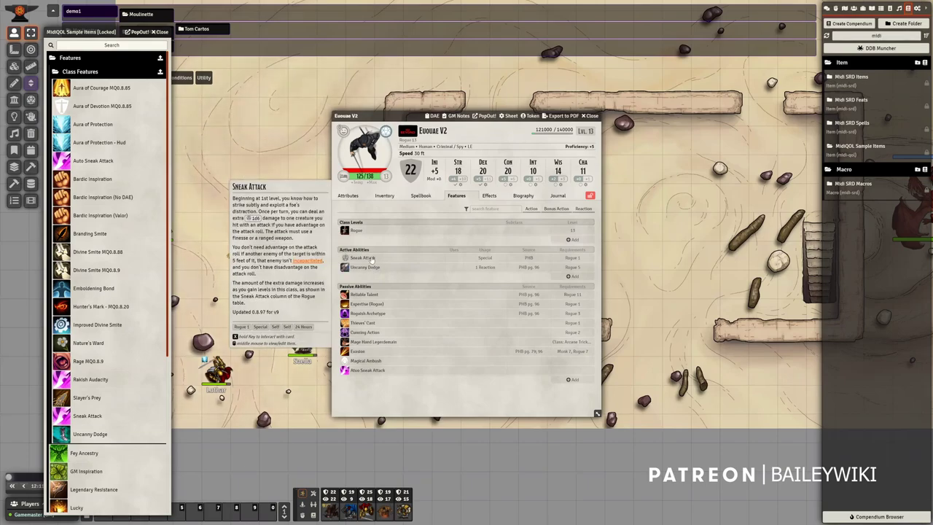
pyautogui.rightClick(372, 259)
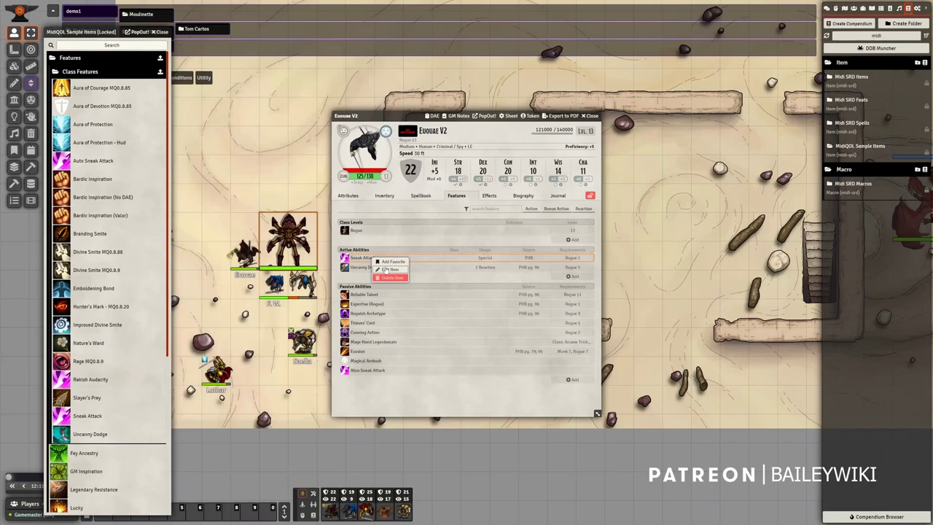
pyautogui.click(385, 269)
pyautogui.click(466, 197)
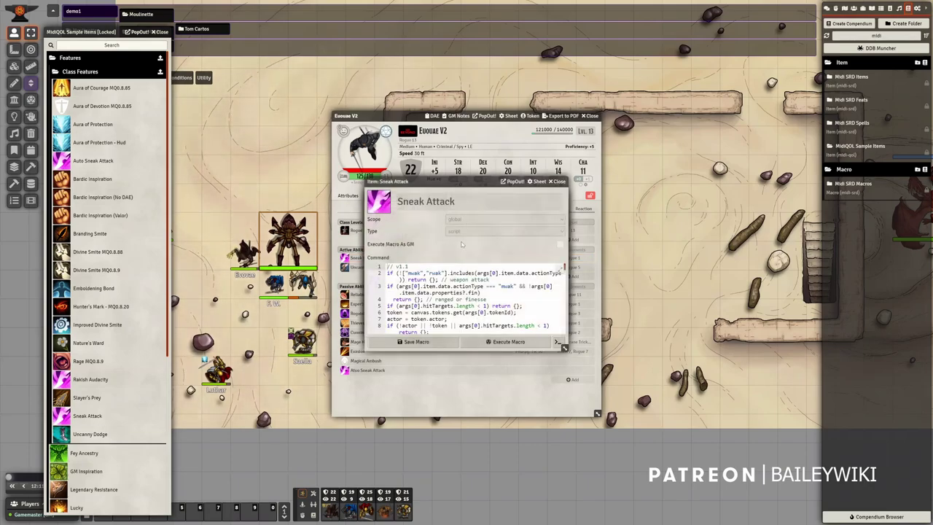
pyautogui.press('F11')
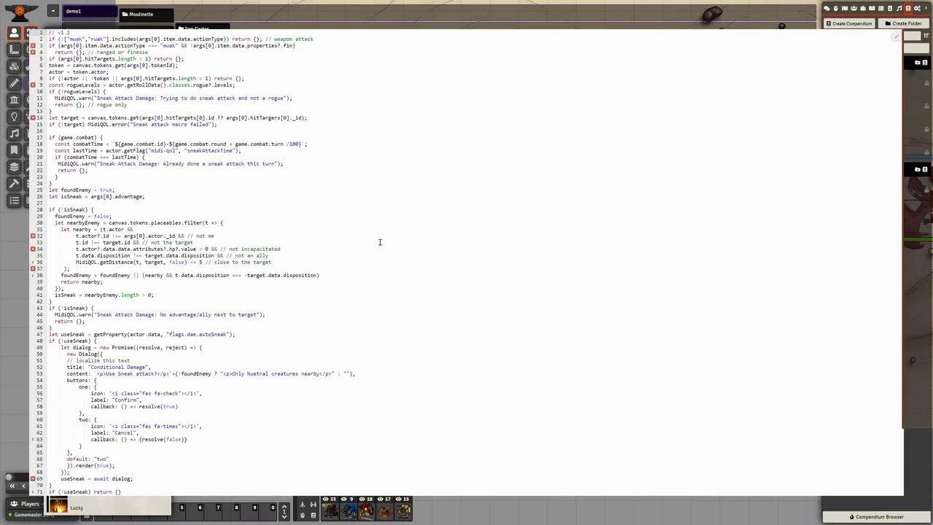
# Review the rest of the Sneak Attack macro, highlight its final damage return line, and close the macro and feature windows.
pyautogui.scroll(-3, 380, 242)
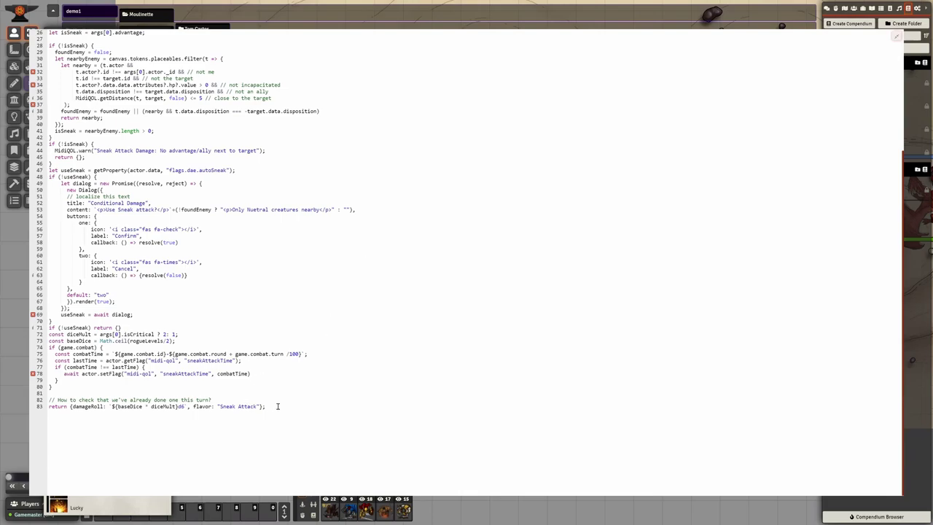
pyautogui.moveTo(278, 406); pyautogui.dragTo(46, 406)
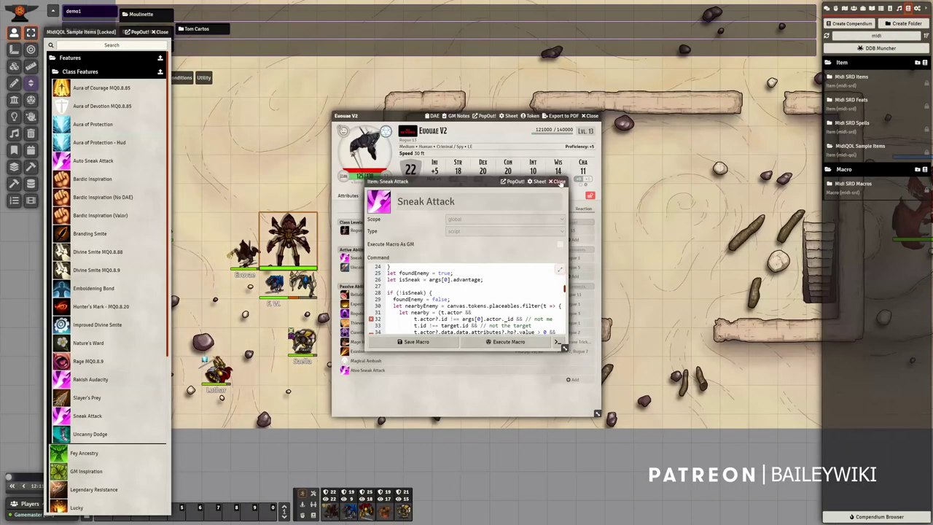
pyautogui.click(558, 184)
pyautogui.click(557, 195)
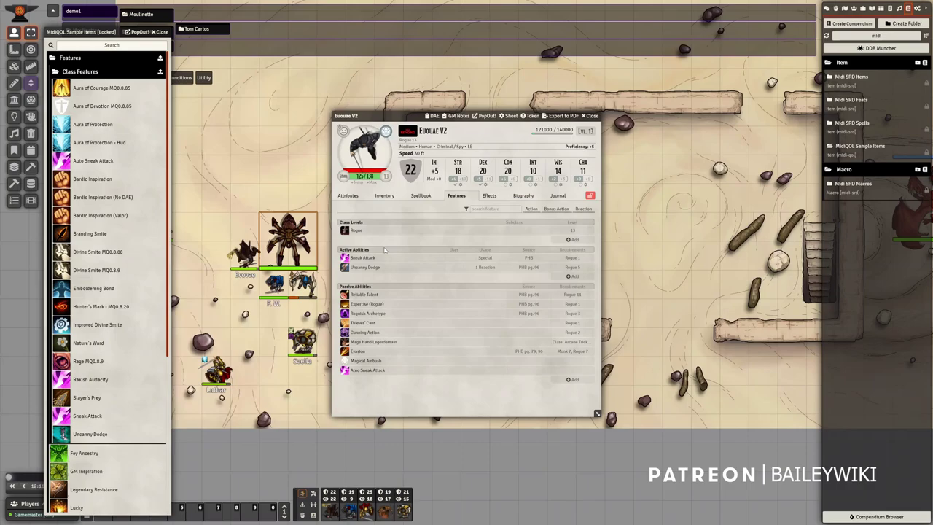
# Open the details of A Matched Pair, Dagger of Venom from Evovae's inventory and add a blank On Use Macros entry.
pyautogui.click(426, 197)
pyautogui.click(350, 513)
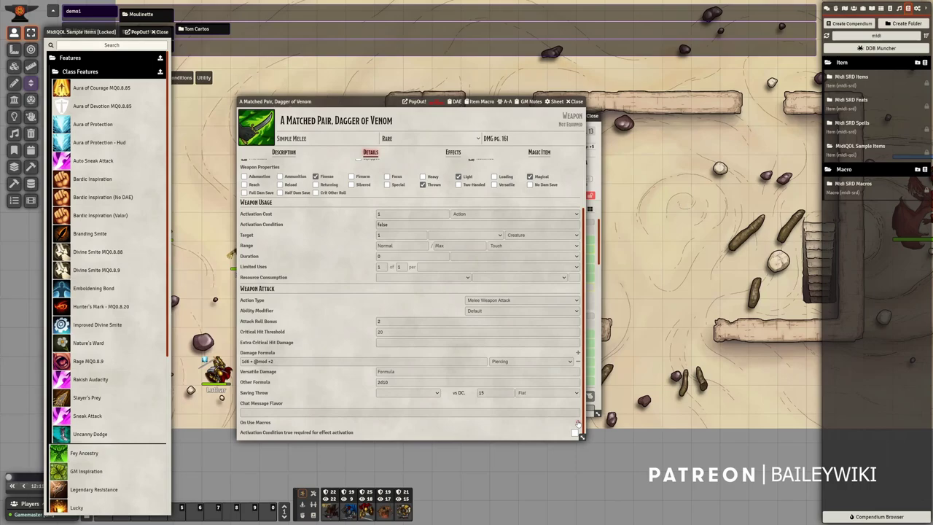
pyautogui.moveTo(581, 436); pyautogui.dragTo(581, 475)
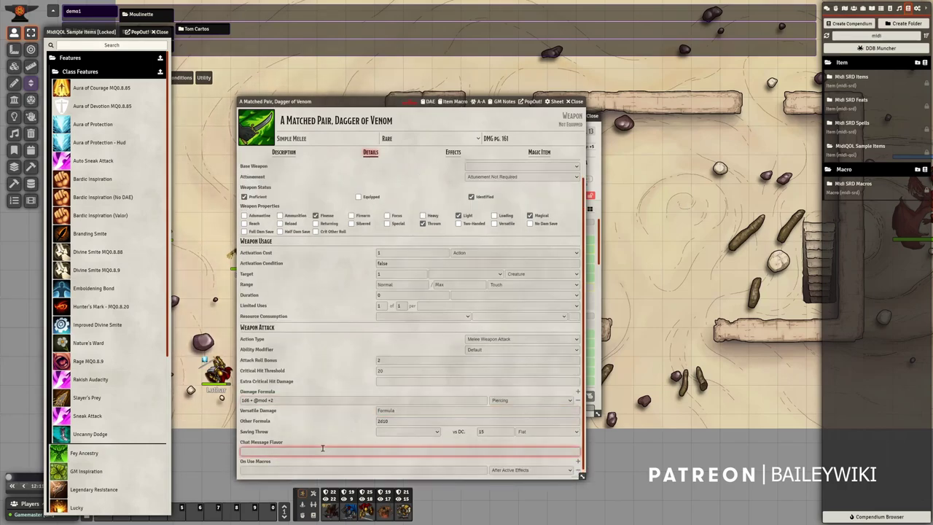
pyautogui.scroll(-1, 377, 452)
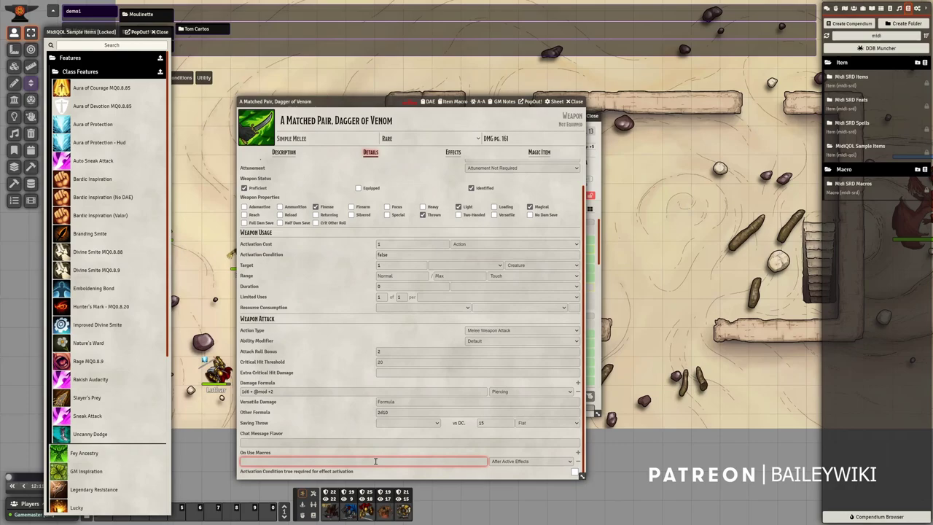
# Inspect the blank On Use Macros entry's name and trigger timing fields and remove the entry from the dagger.
pyautogui.click(517, 461)
pyautogui.click(519, 461)
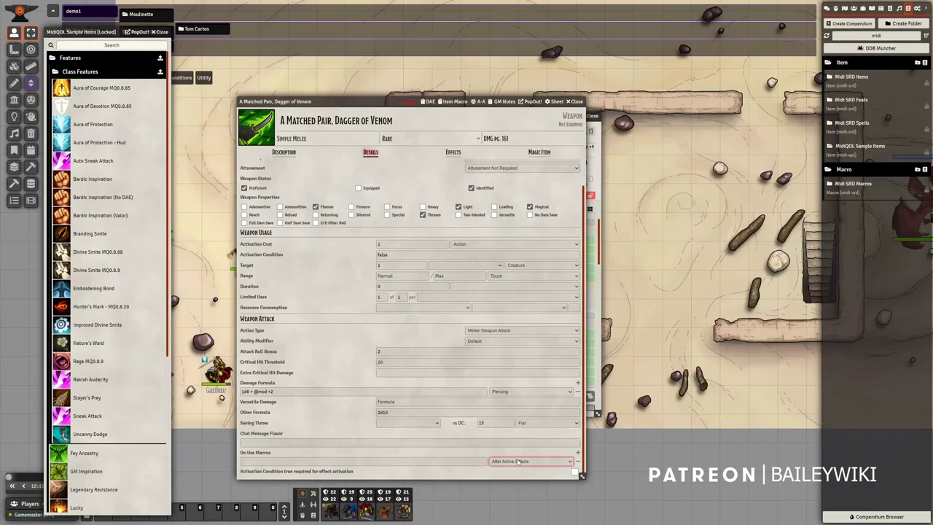
pyautogui.click(454, 460)
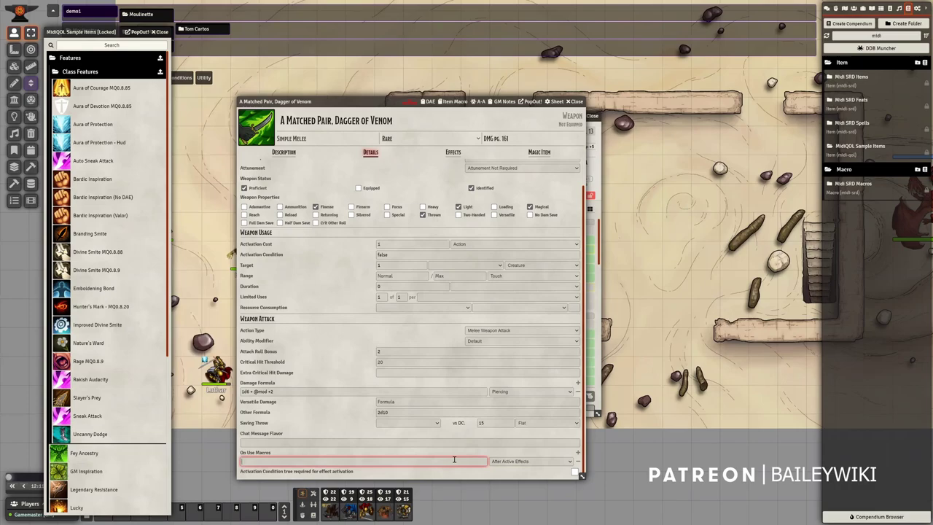
pyautogui.click(406, 455)
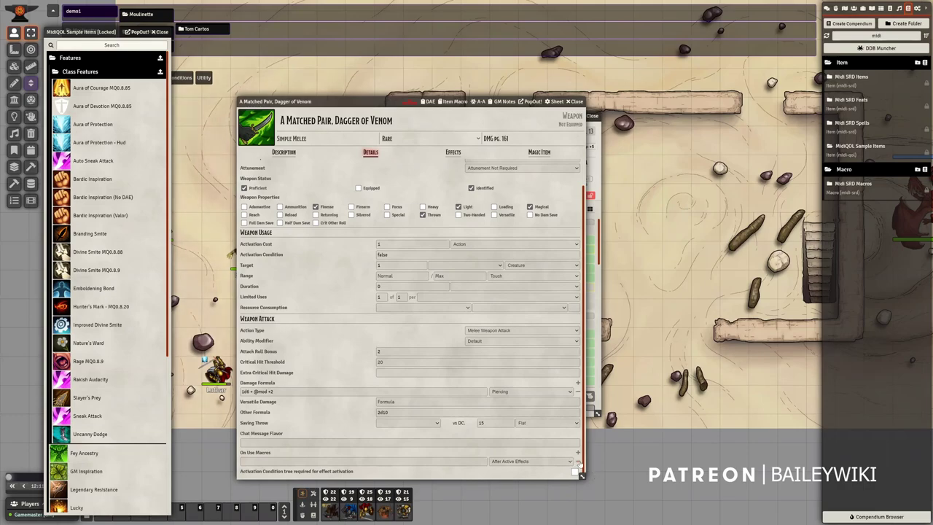
pyautogui.scroll(1, 578, 462)
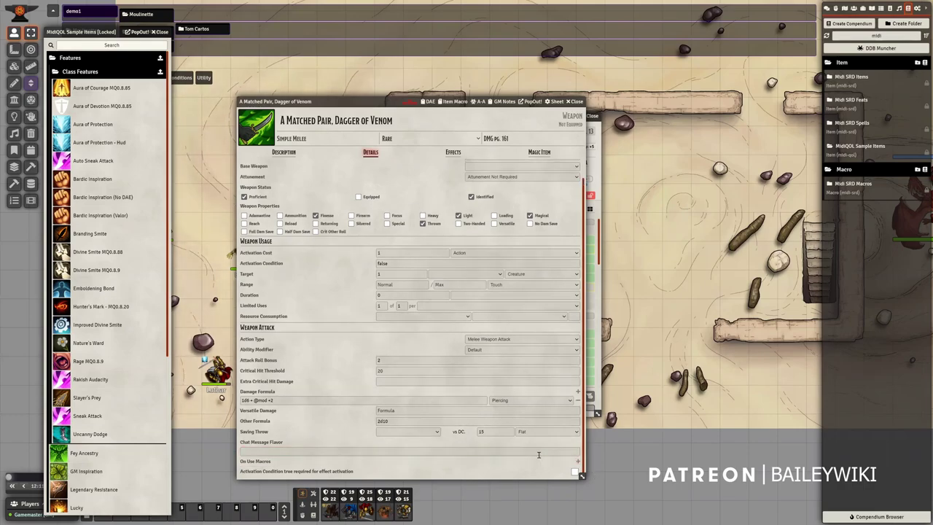
# Show the effects list of A Matched Pair, Dagger of Venom, leaving its rarity at Rare.
pyautogui.click(458, 142)
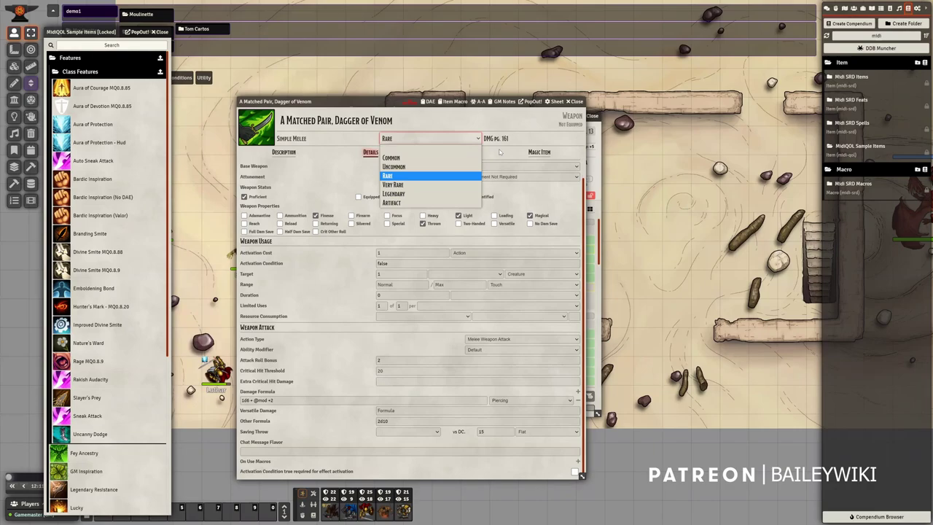
pyautogui.click(458, 145)
pyautogui.click(451, 154)
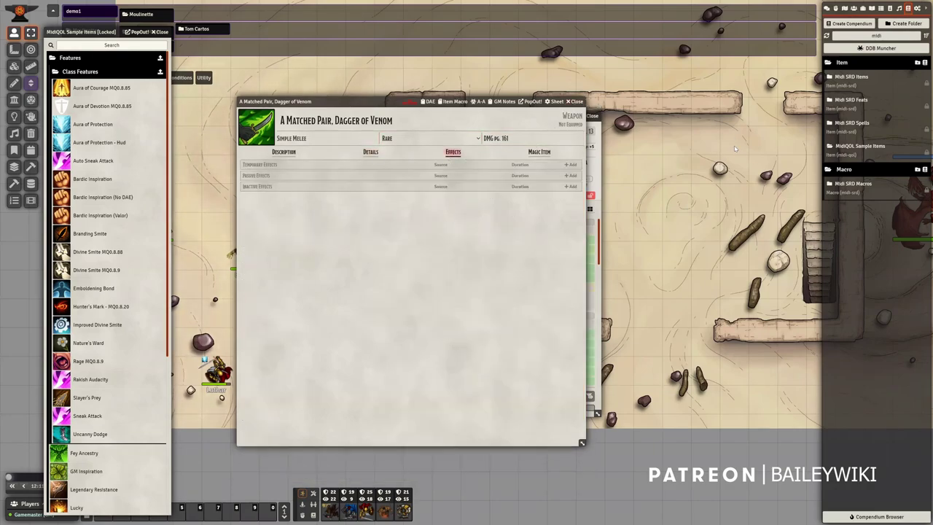
# Close Evovae's sheet, locate Luthar through the combat tracker, and copy Warhammer +3 from his sheet into the world items.
pyautogui.click(853, 8)
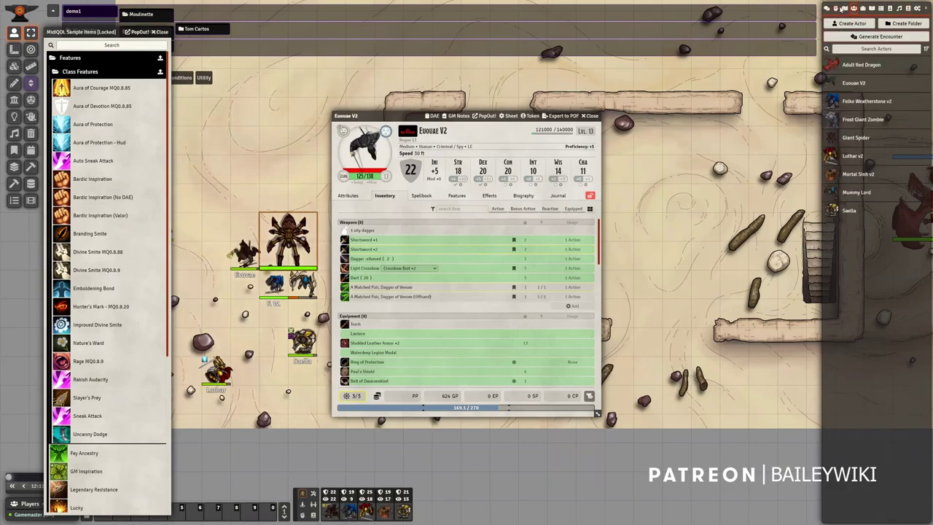
pyautogui.click(836, 9)
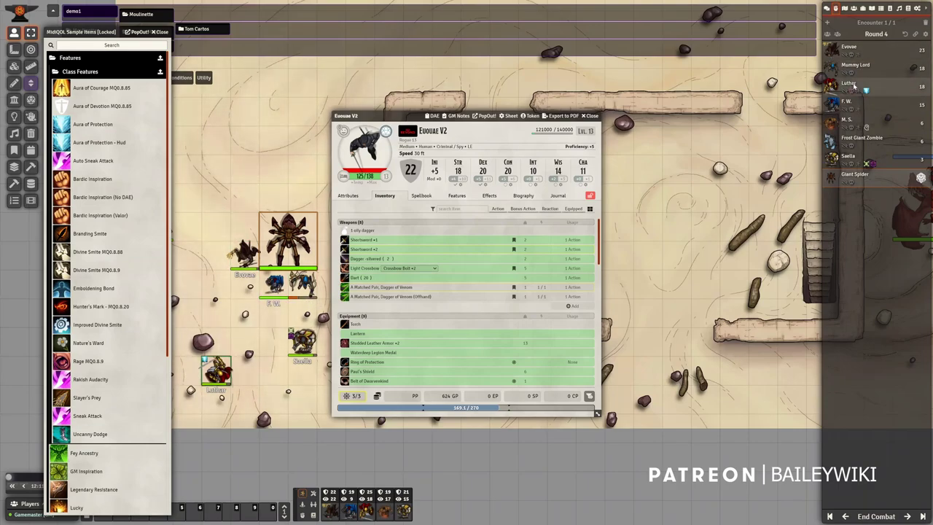
pyautogui.click(849, 84)
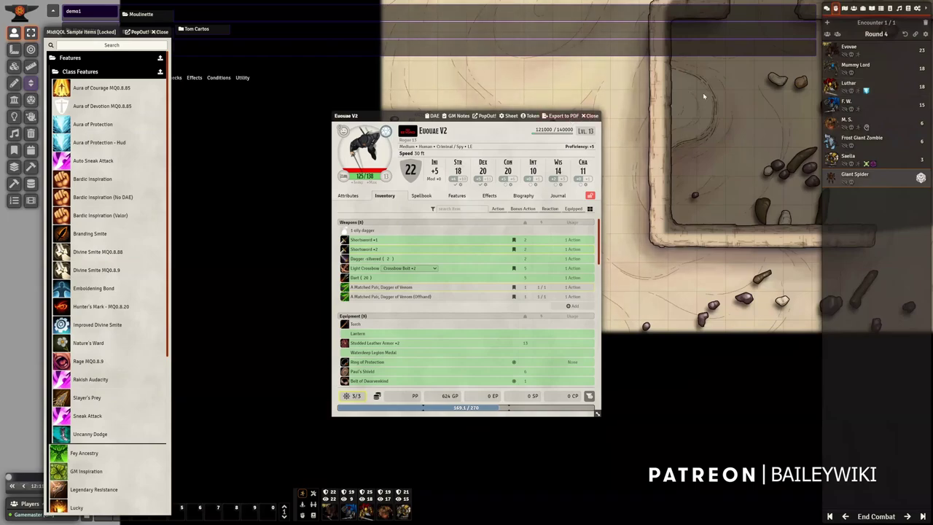
pyautogui.press('Escape')
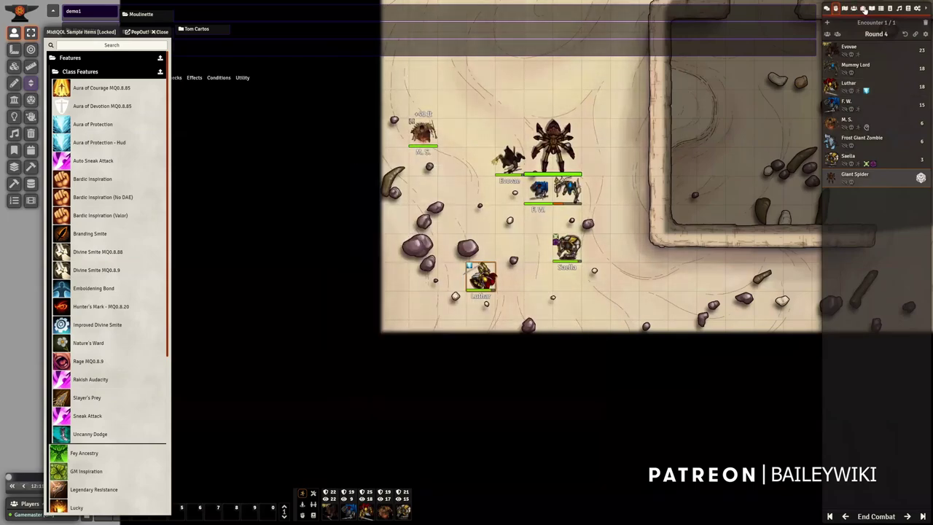
pyautogui.click(864, 8)
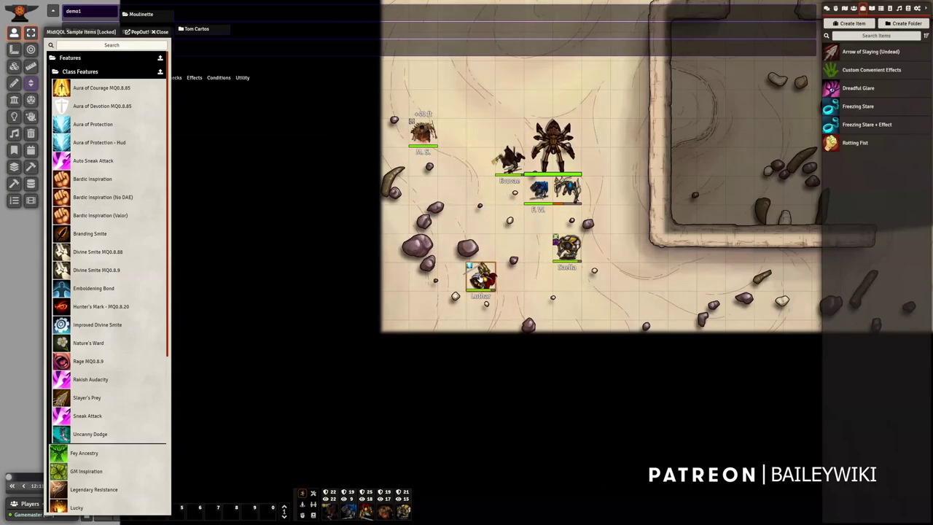
pyautogui.doubleClick(481, 277)
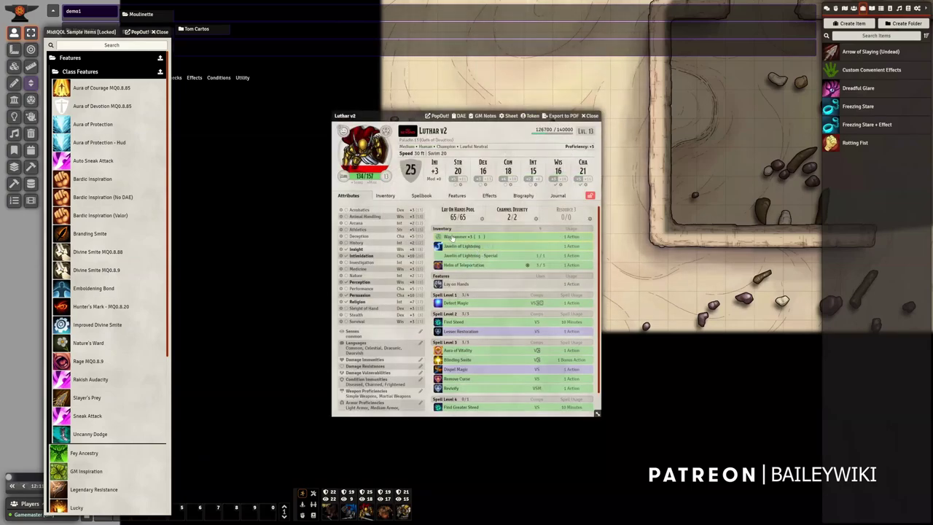
pyautogui.moveTo(453, 237); pyautogui.dragTo(859, 162)
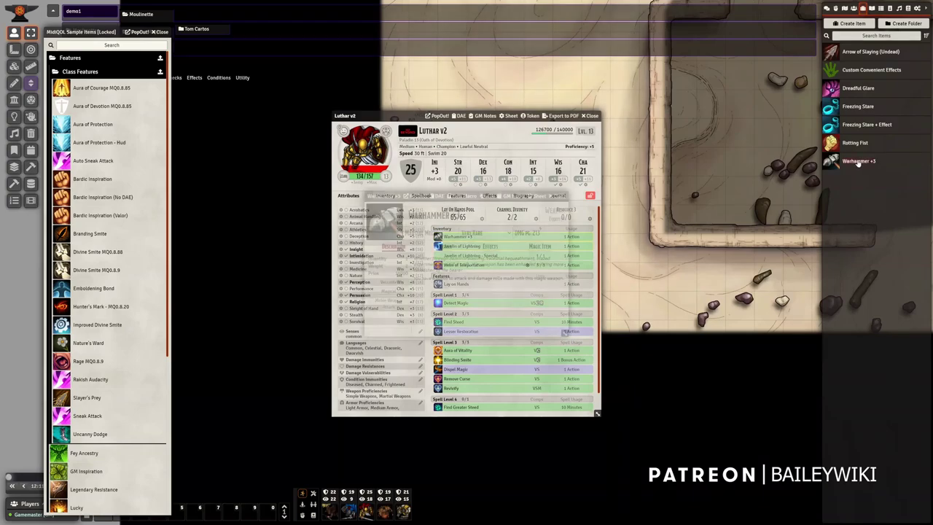
# Add a temporary effect to the Warhammer +3 and open its configuration.
pyautogui.click(490, 247)
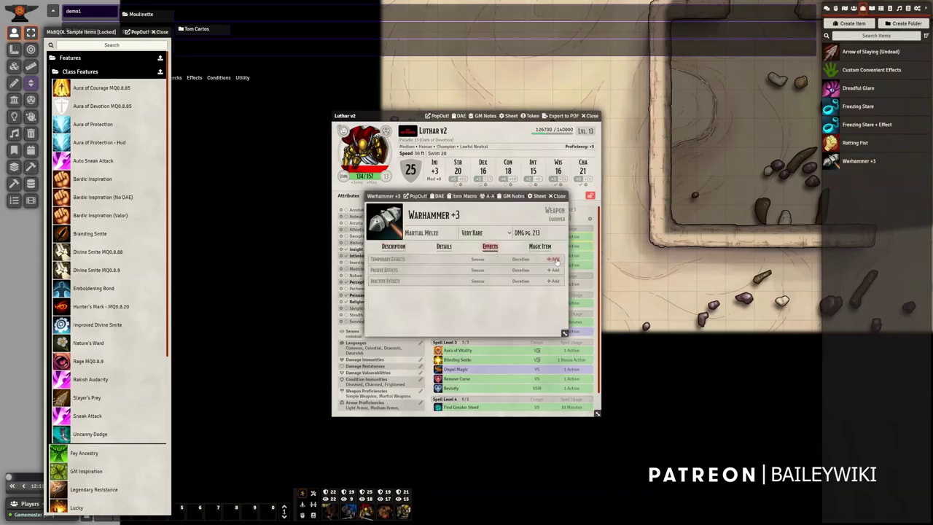
pyautogui.click(554, 259)
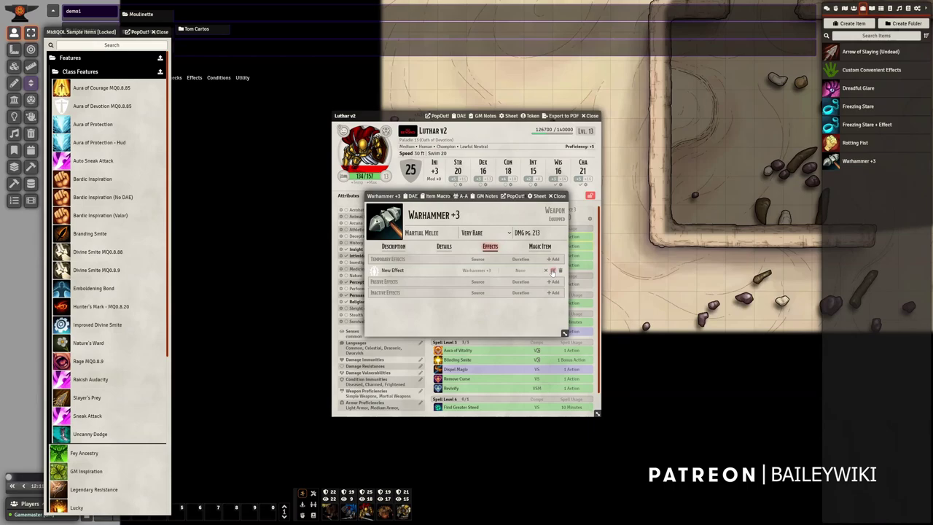
pyautogui.click(553, 271)
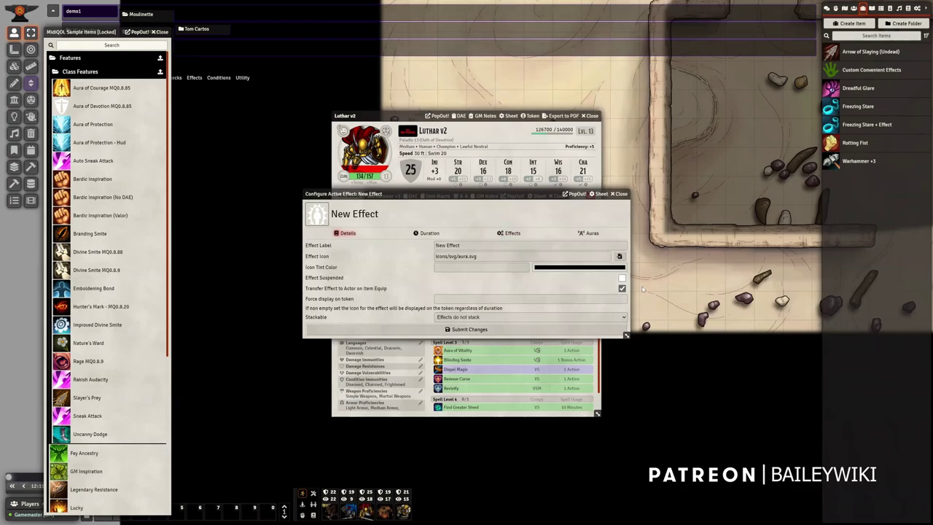
# Add a change to the new effect using the attribute key macro.tokenMagic.
pyautogui.click(513, 233)
pyautogui.click(623, 246)
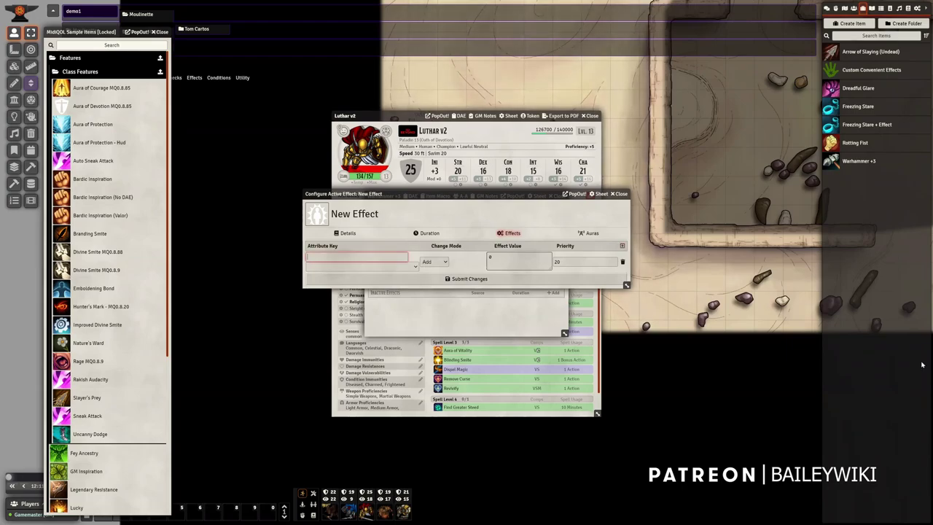
pyautogui.write('macro.toke')
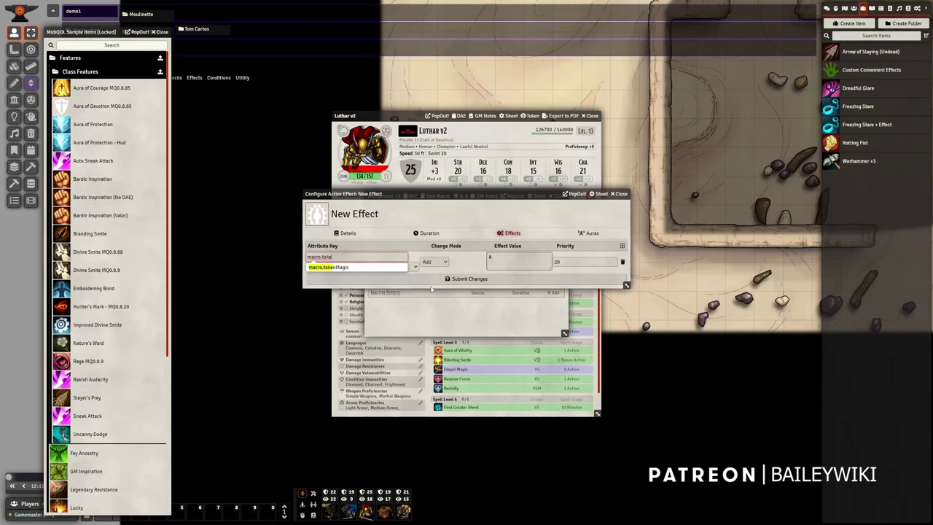
pyautogui.press('Return')
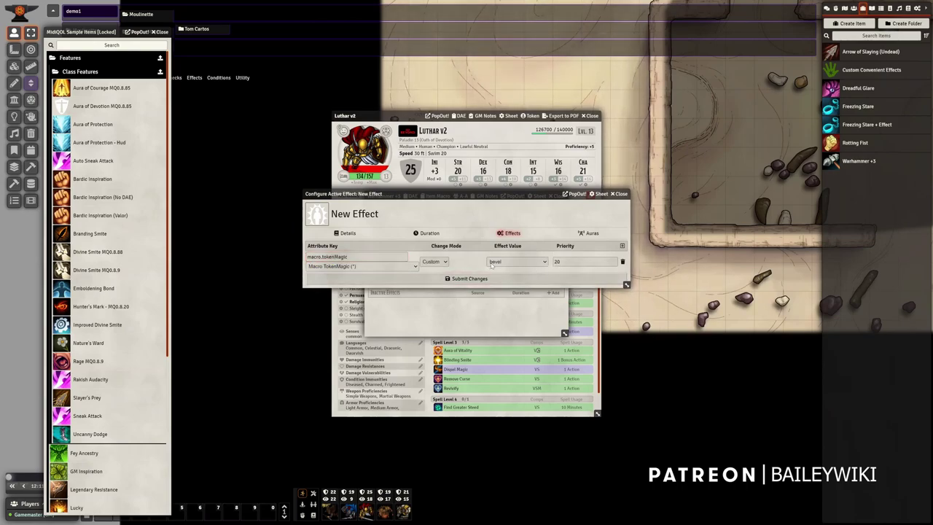
# Browse the Token Magic filters offered as the change's effect value and keep bevel.
pyautogui.click(530, 261)
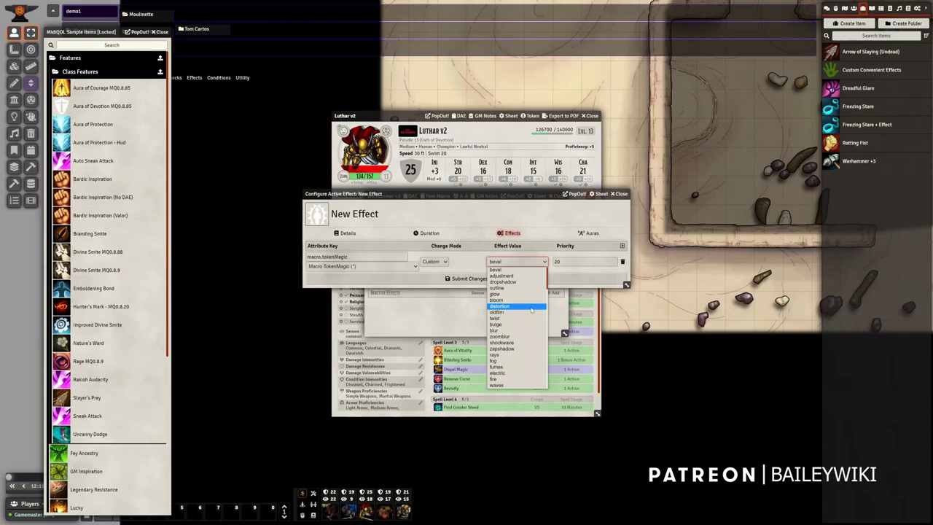
pyautogui.scroll(-5, 531, 310)
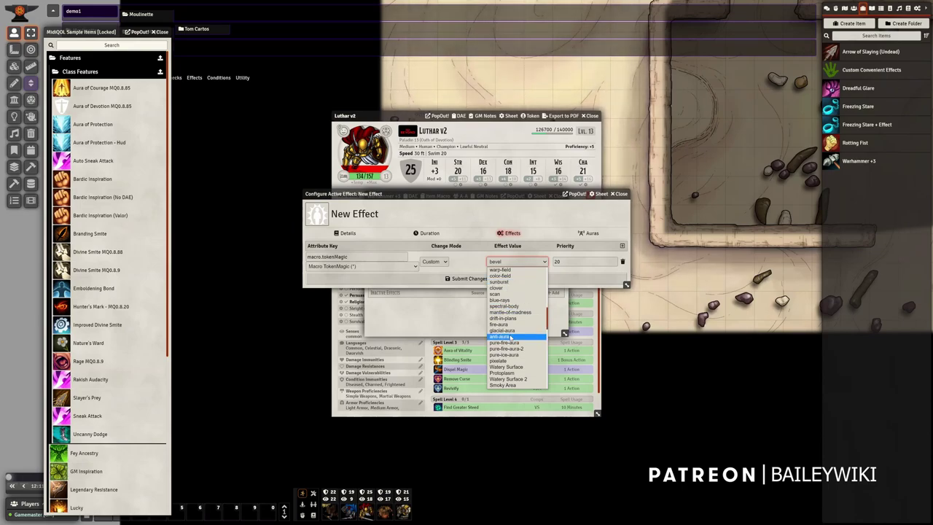
pyautogui.scroll(3, 510, 337)
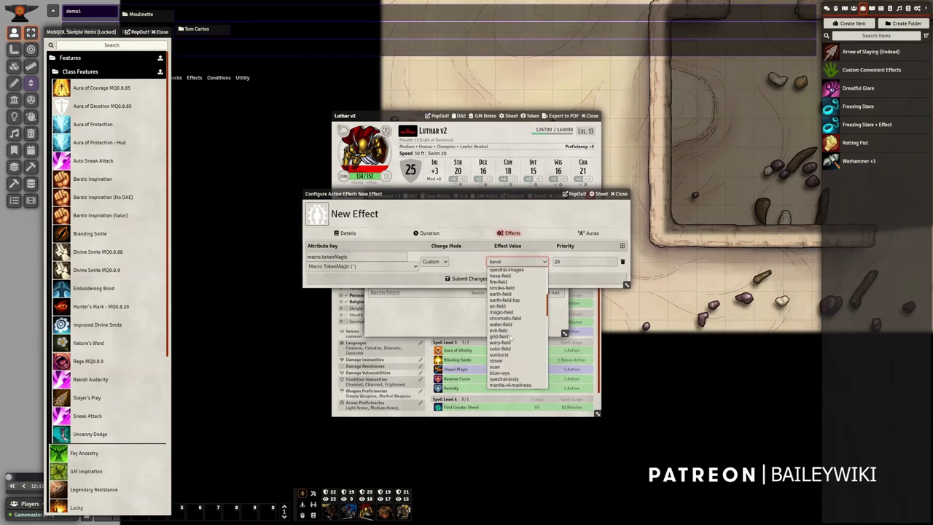
pyautogui.scroll(-3, 510, 324)
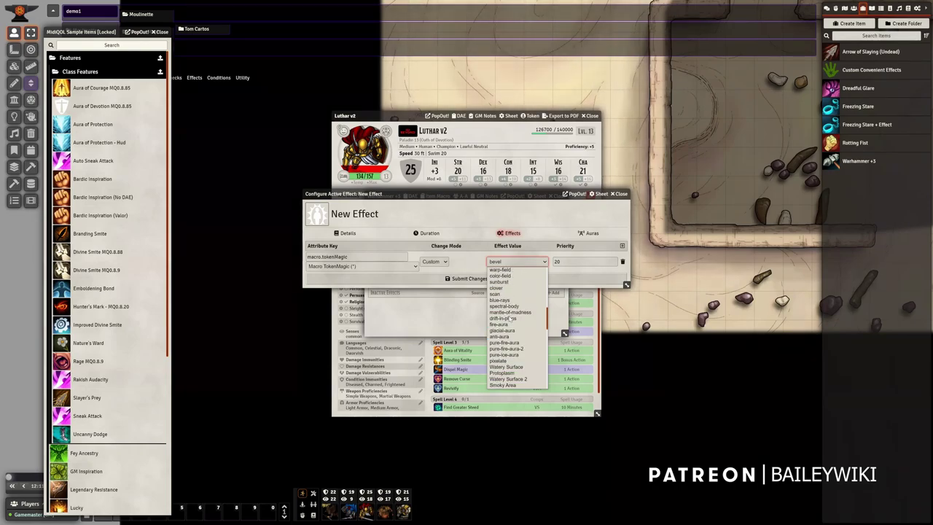
pyautogui.scroll(-4, 501, 335)
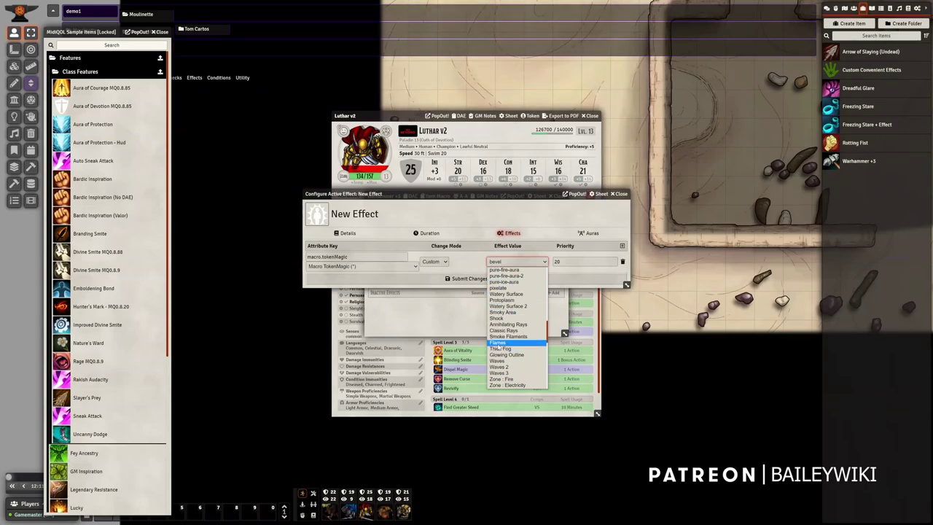
pyautogui.scroll(5, 498, 347)
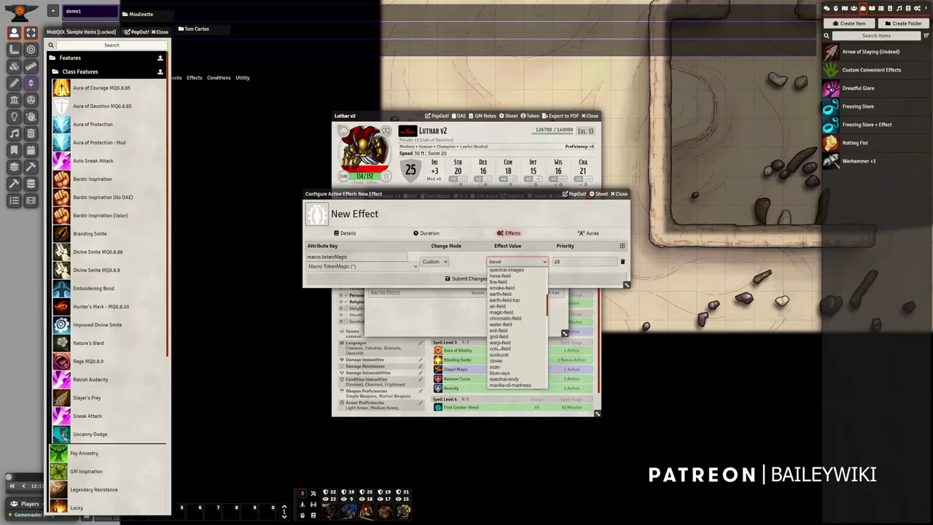
pyautogui.click(503, 318)
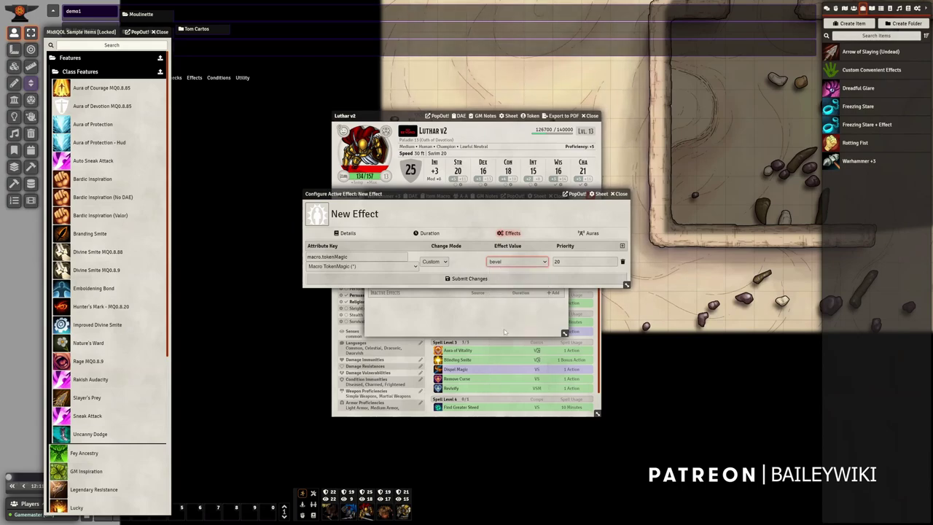
# Submit the new effect and close the Warhammer +3 and Luthar sheets.
pyautogui.click(465, 280)
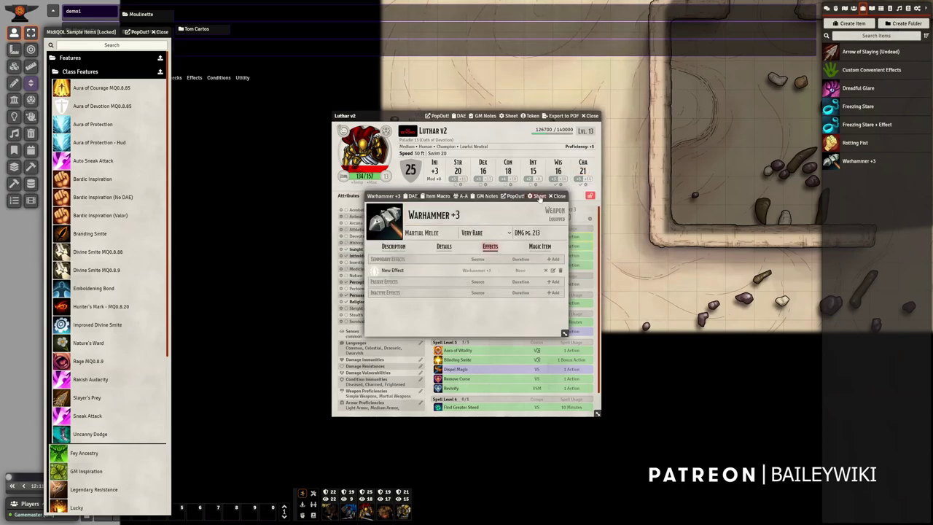
pyautogui.click(556, 196)
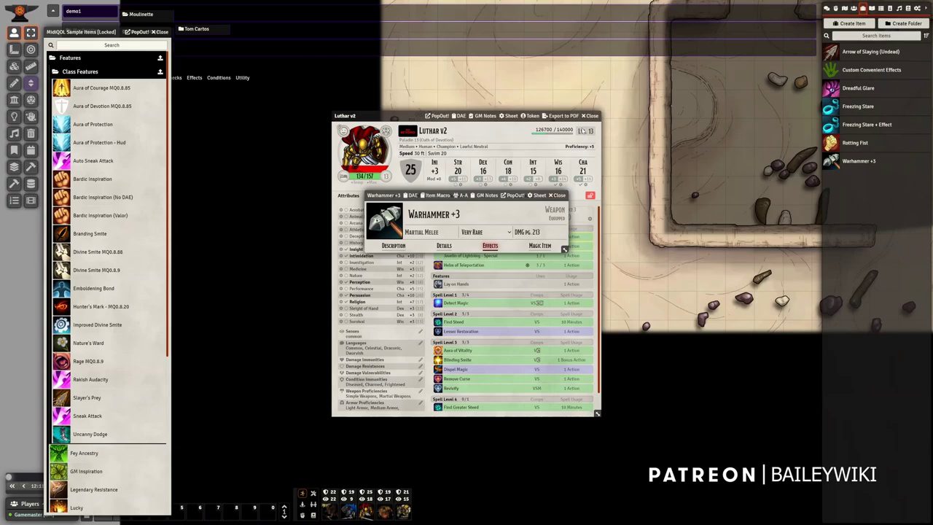
pyautogui.click(591, 116)
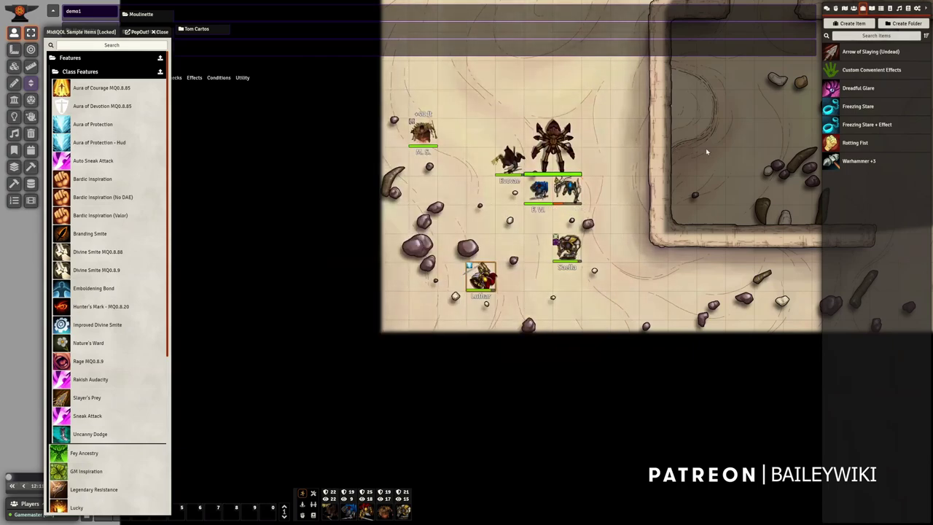
# Rename the Warhammer +3 item as Warhammer +3active, add it to Luthar's inventory and move his sheet clear of the tokens.
pyautogui.click(860, 161)
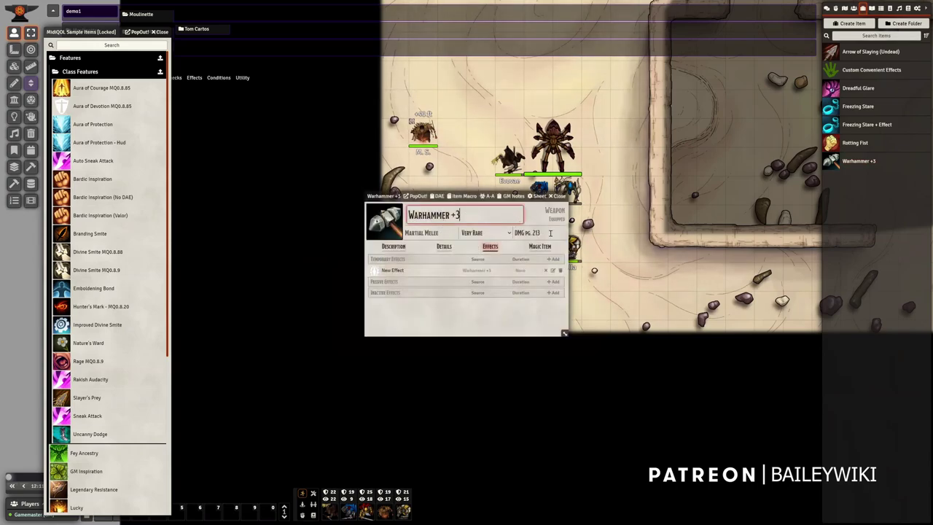
pyautogui.write('ACTIVE')
pyautogui.press('Return')
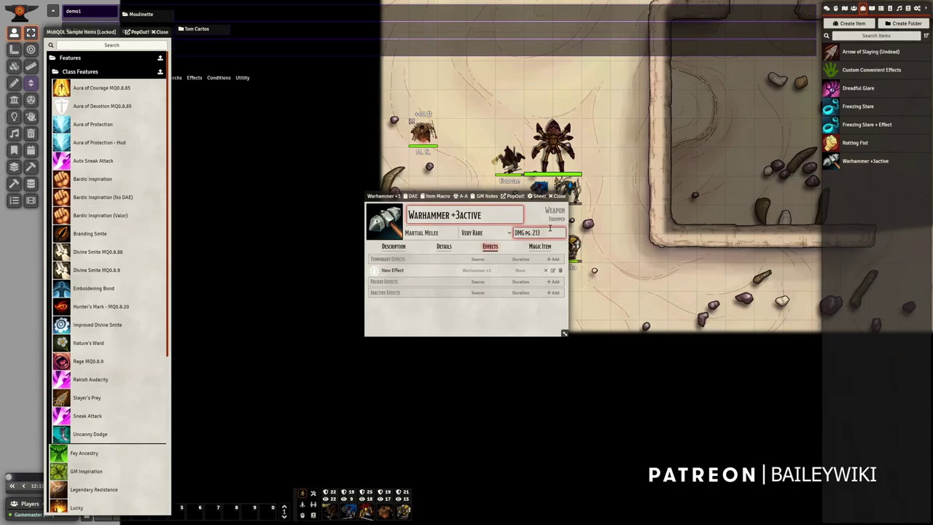
pyautogui.click(557, 197)
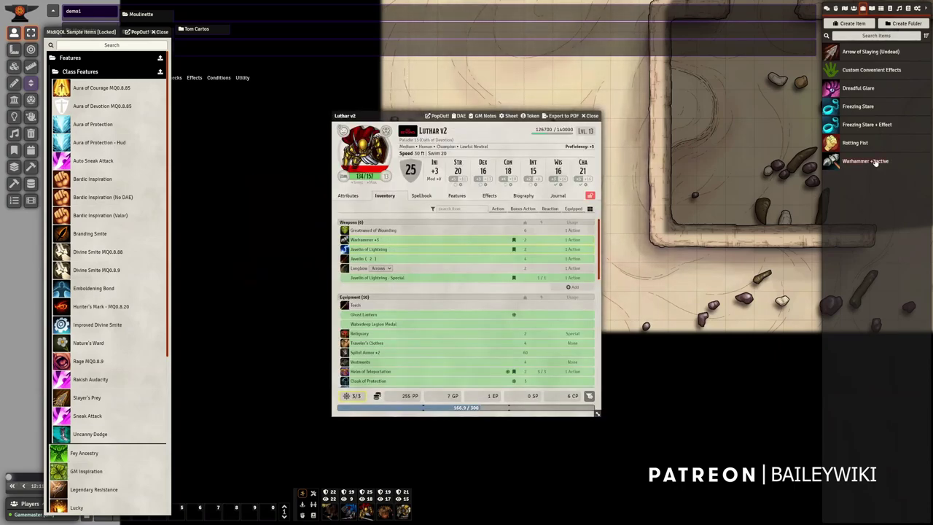
pyautogui.moveTo(876, 162); pyautogui.dragTo(467, 277)
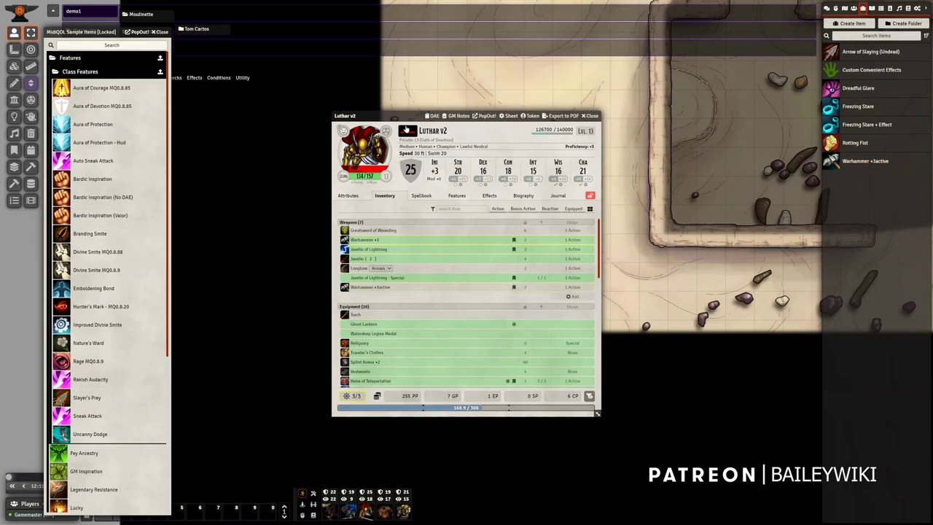
pyautogui.moveTo(379, 115); pyautogui.dragTo(221, 113)
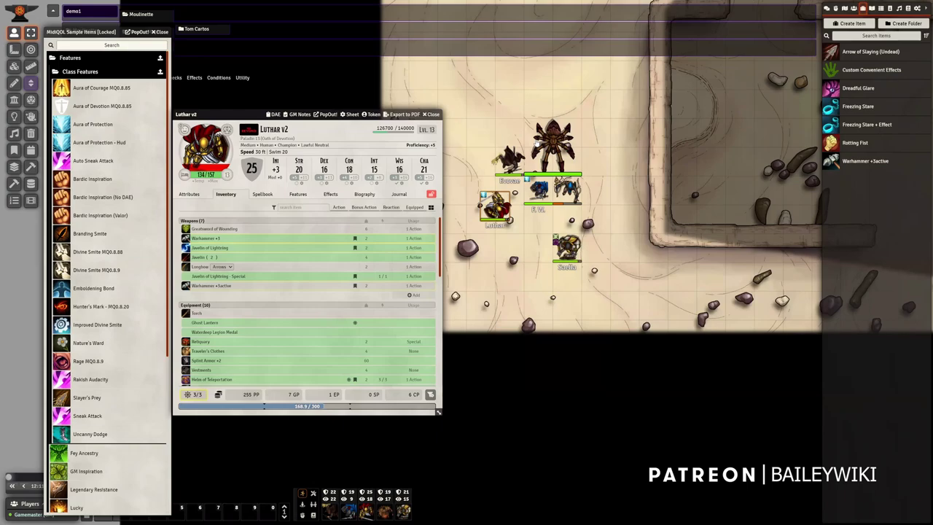
# Place Luthar beside the Giant Spider, target the spider and attack it with the Warhammer +3active.
pyautogui.rightClick(552, 146)
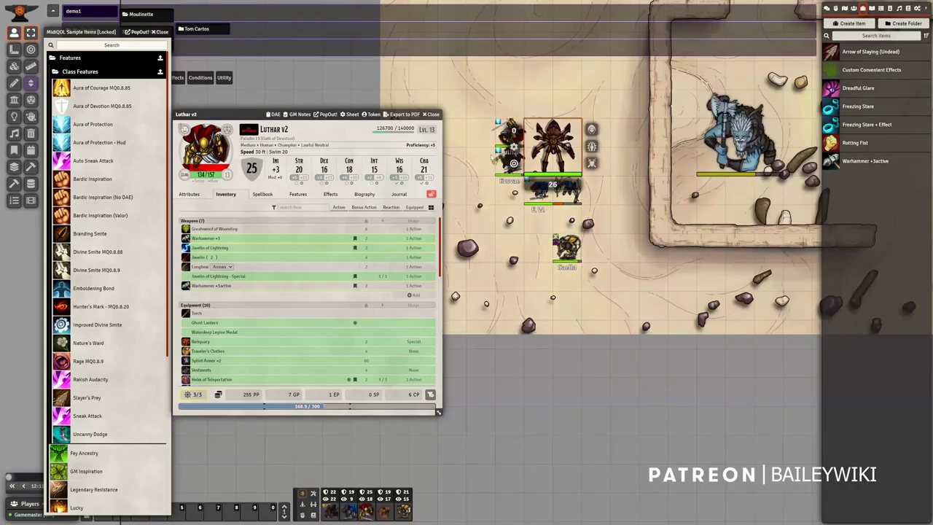
pyautogui.click(516, 164)
pyautogui.click(511, 136)
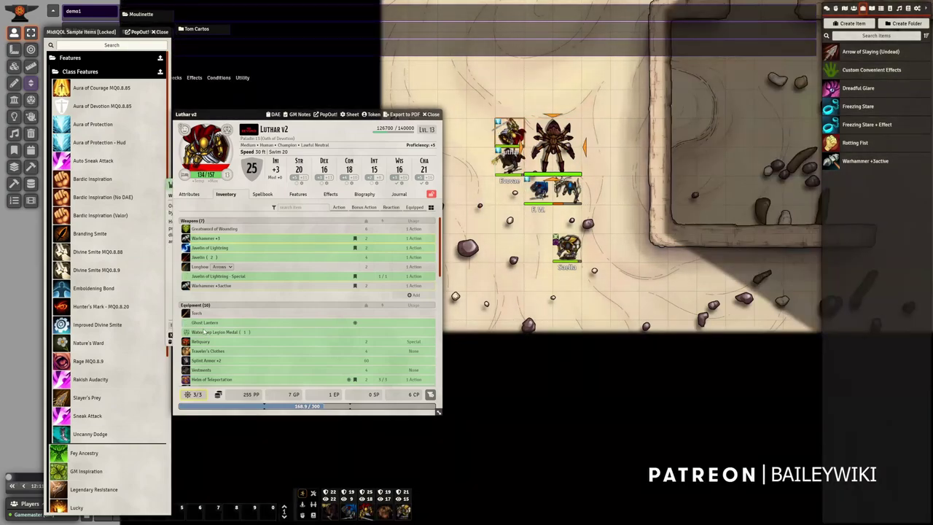
pyautogui.moveTo(186, 286)
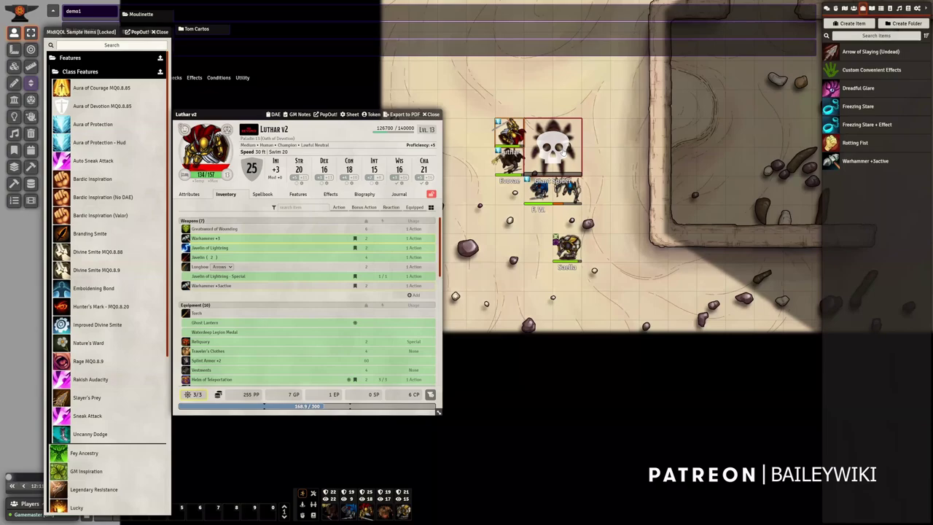
# Remove the temporary weapon effect from the Giant Spider's sheet and close the sheet.
pyautogui.click(836, 8)
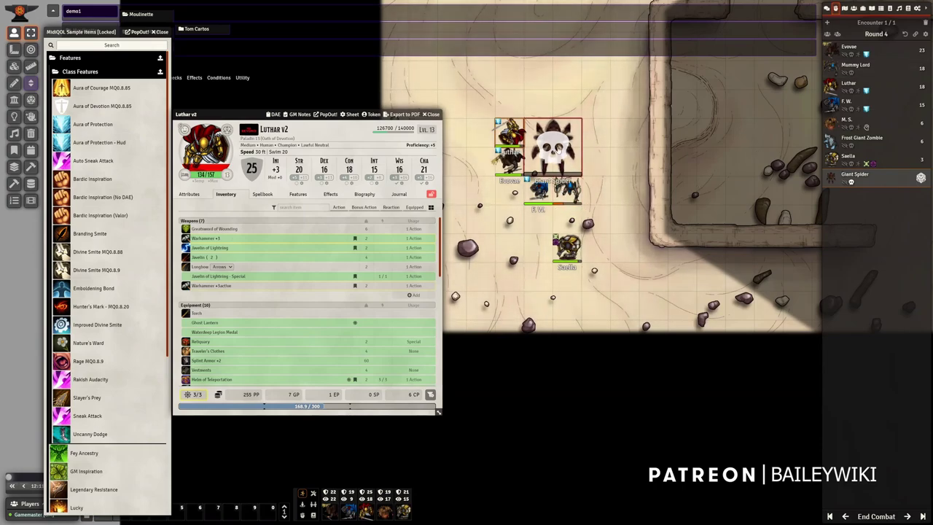
pyautogui.click(918, 8)
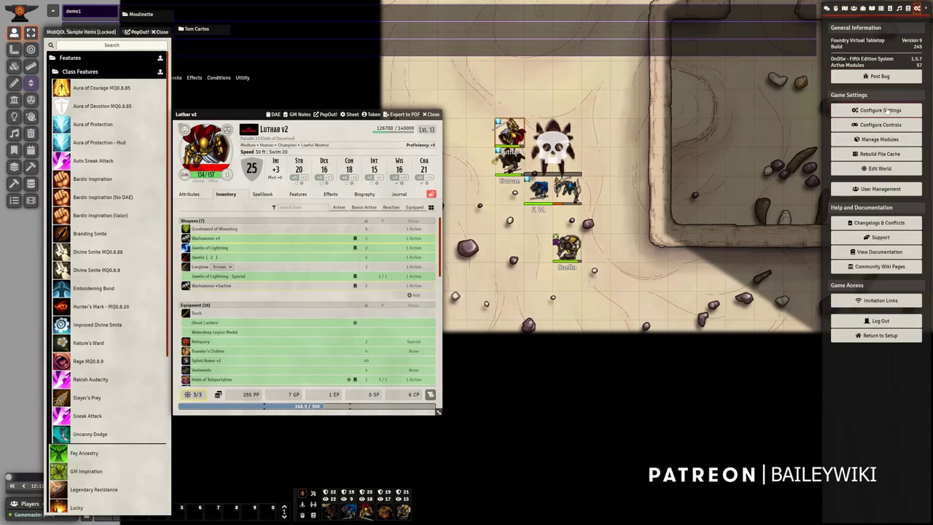
pyautogui.doubleClick(554, 146)
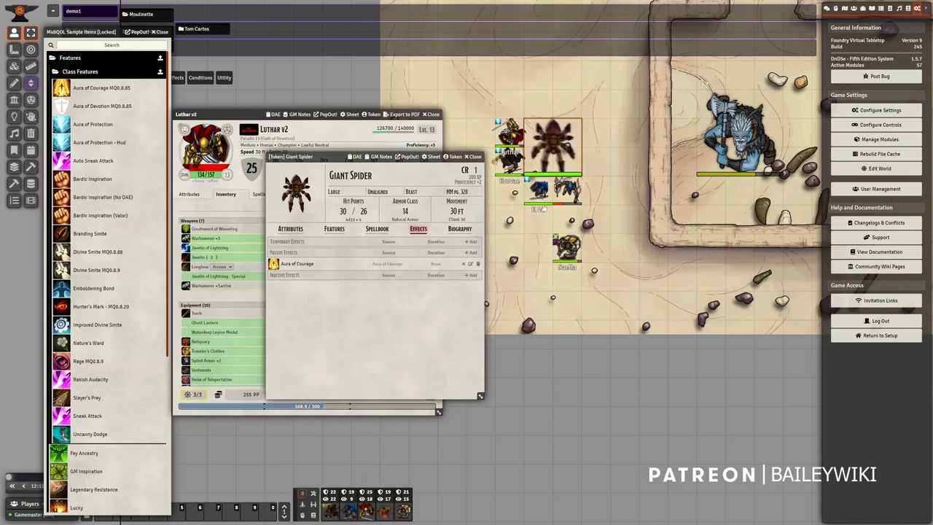
pyautogui.click(477, 253)
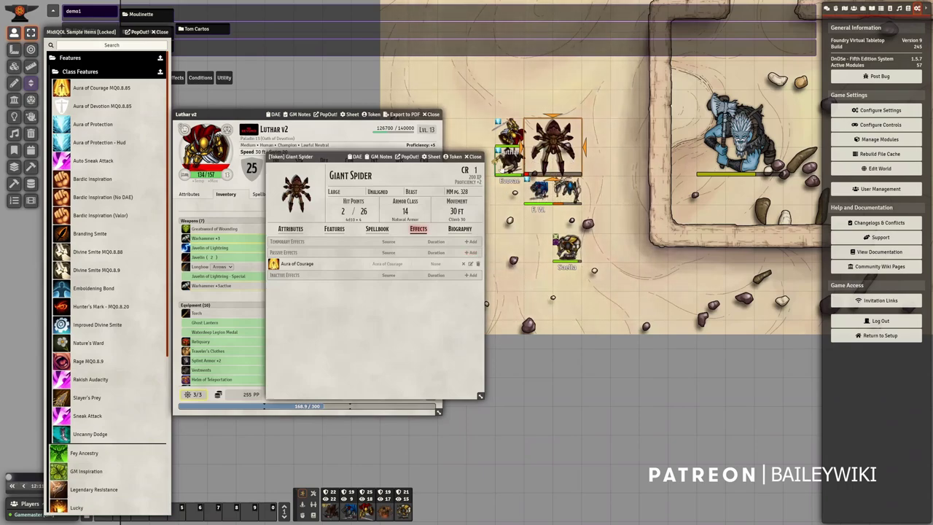
pyautogui.click(475, 157)
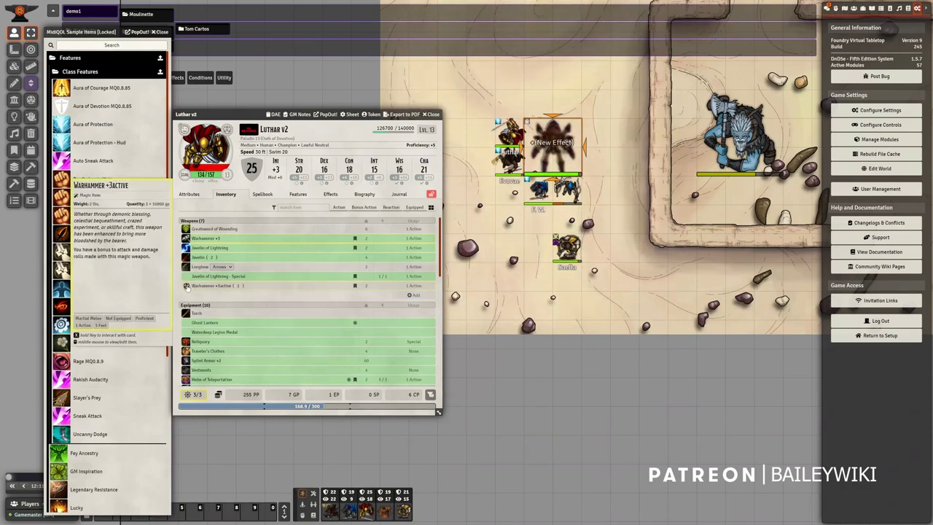
# Inspect the changes in the Giant Spider's temporary New Effect and close its configuration.
pyautogui.doubleClick(554, 146)
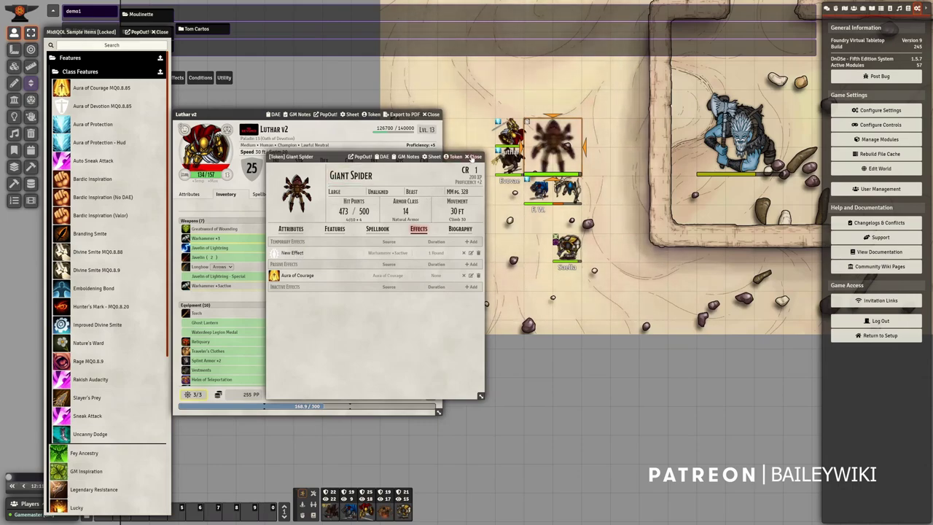
pyautogui.click(471, 252)
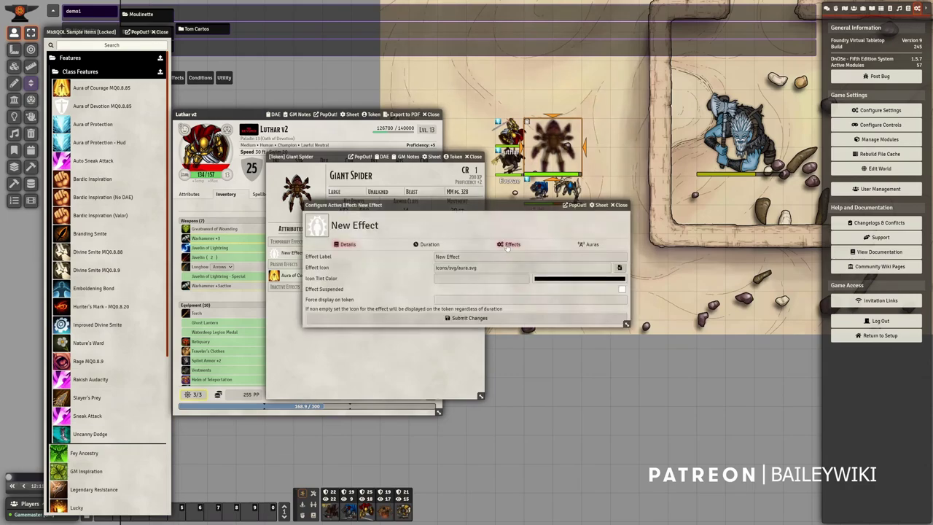
pyautogui.click(508, 245)
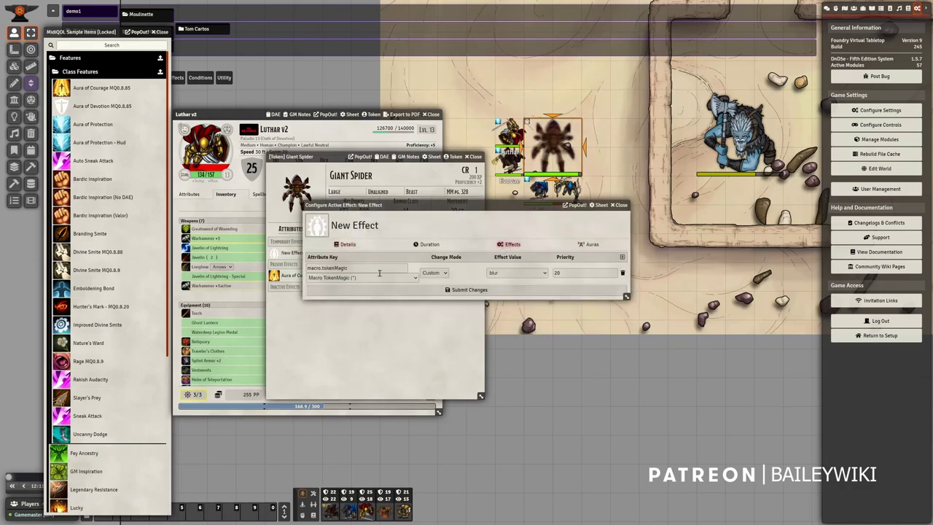
pyautogui.click(620, 205)
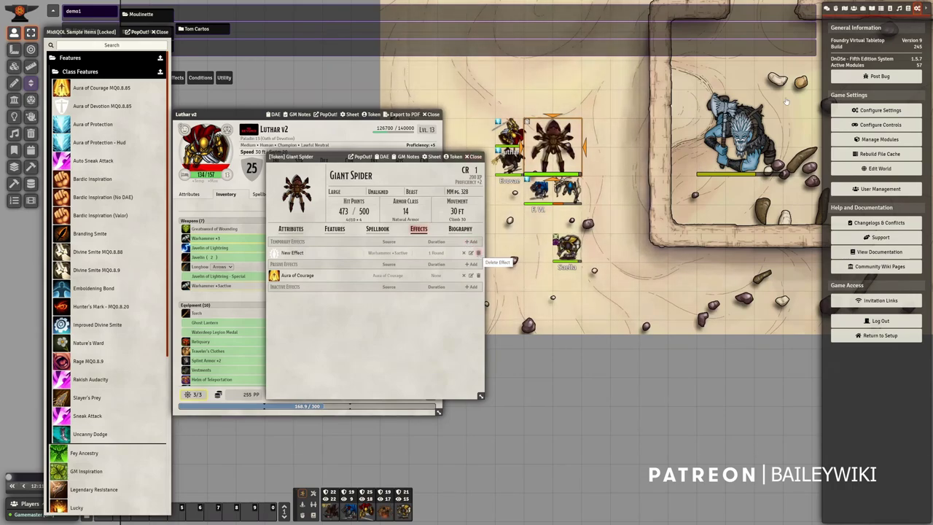
# Advance the encounter to the Giant Spider's turn in round 5 and close the Giant Spider and Luthar sheets.
pyautogui.click(836, 9)
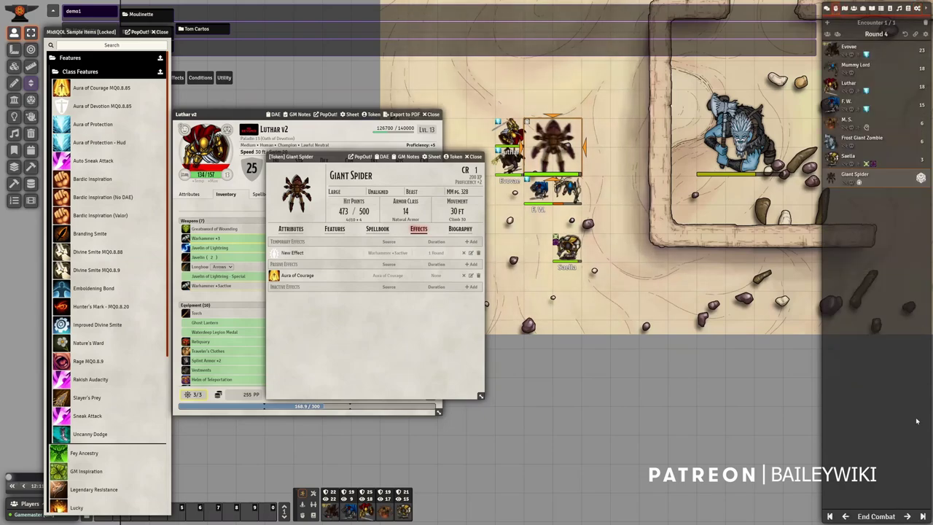
pyautogui.click(922, 516)
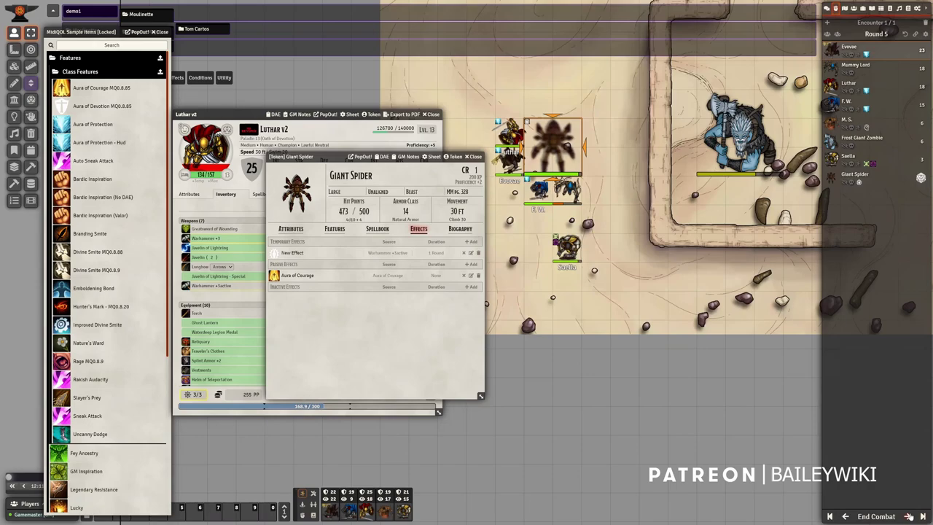
pyautogui.click(908, 516)
pyautogui.click(908, 516)
pyautogui.click(908, 516)
pyautogui.click(908, 516)
pyautogui.click(909, 516)
pyautogui.click(908, 516)
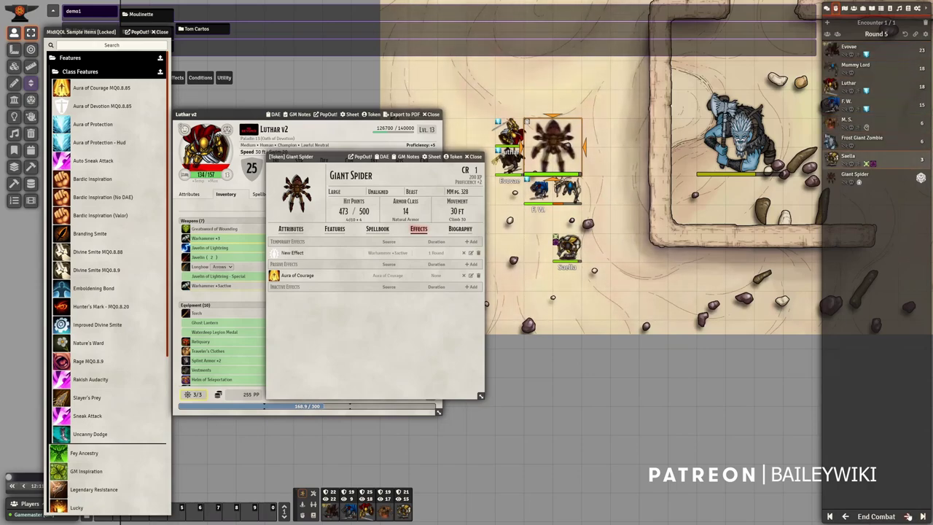
pyautogui.click(908, 516)
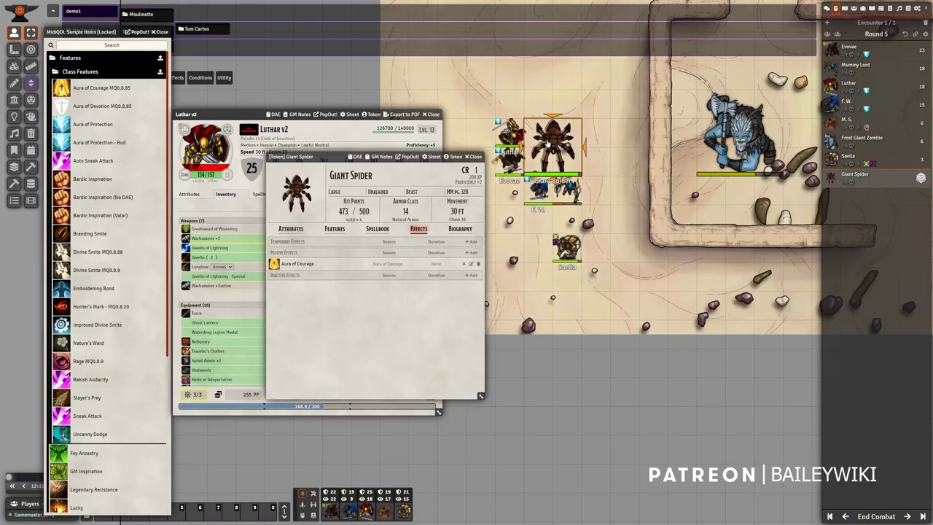
pyautogui.click(470, 156)
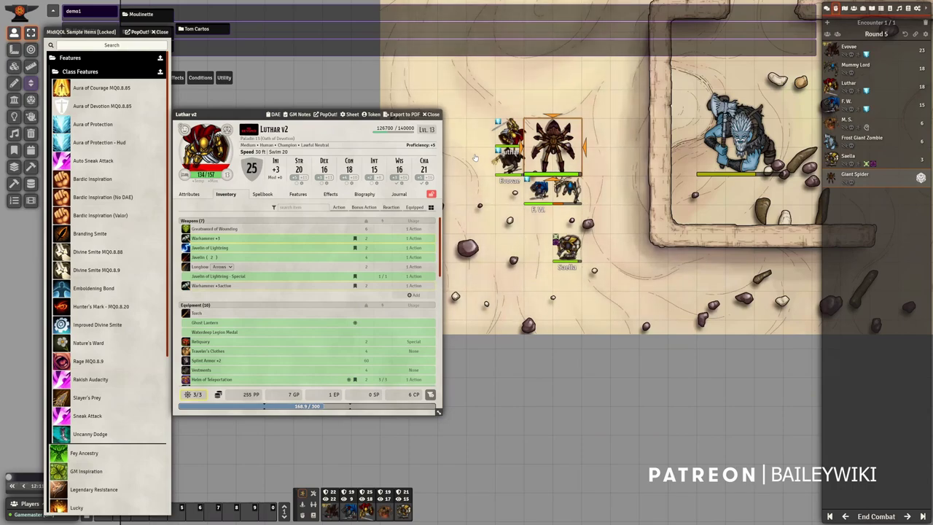
pyautogui.press('Escape')
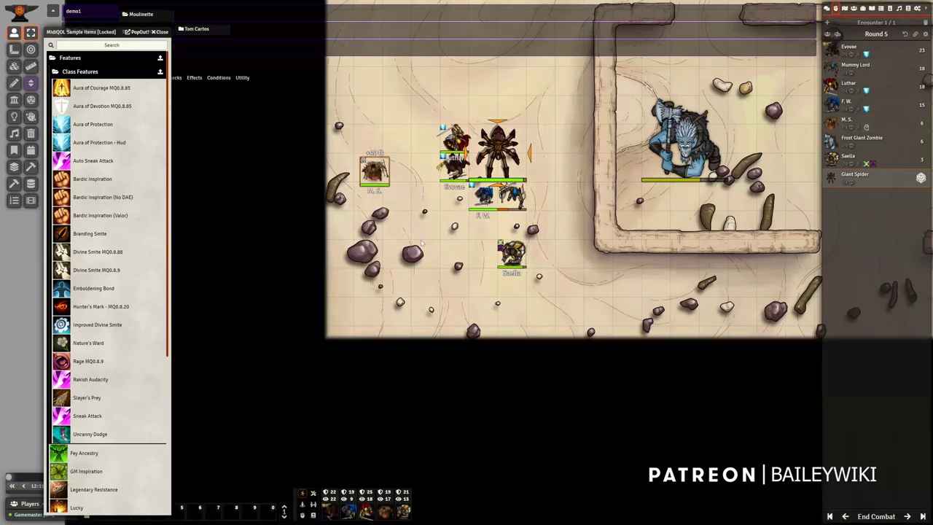
# Cast Eldritch Blast at the Giant Spider from Mortal Sinh's spellbook and close the character sheet.
pyautogui.rightClick(496, 150)
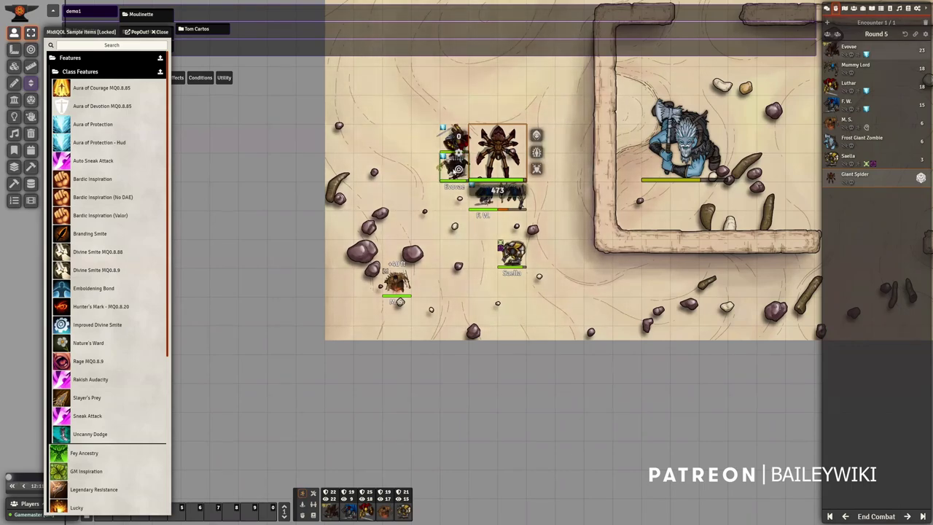
pyautogui.doubleClick(396, 281)
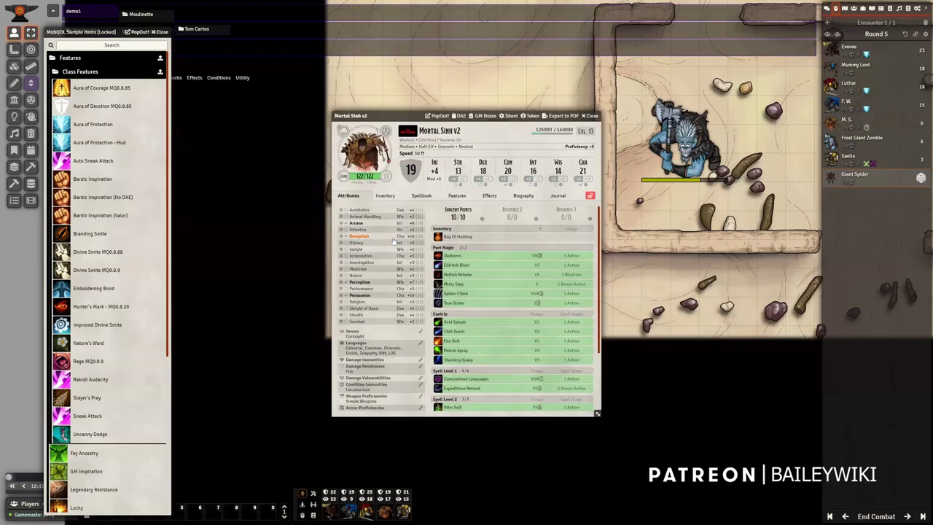
pyautogui.click(384, 195)
pyautogui.moveTo(401, 115); pyautogui.dragTo(143, 99)
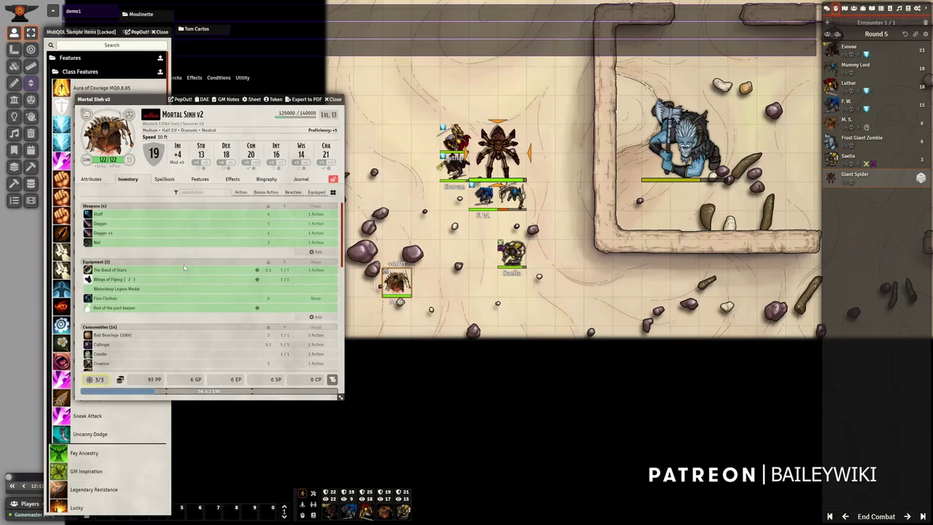
pyautogui.scroll(-2, 167, 251)
pyautogui.scroll(2, 164, 234)
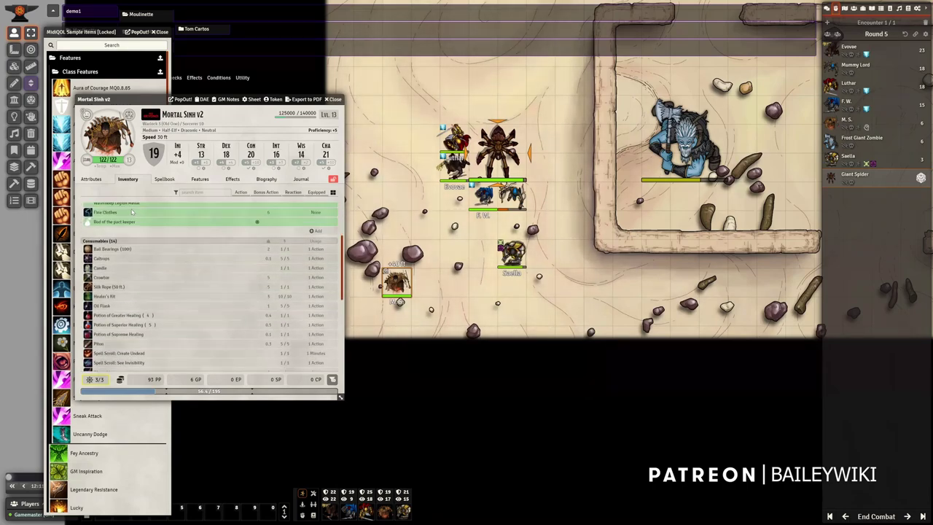
pyautogui.click(166, 180)
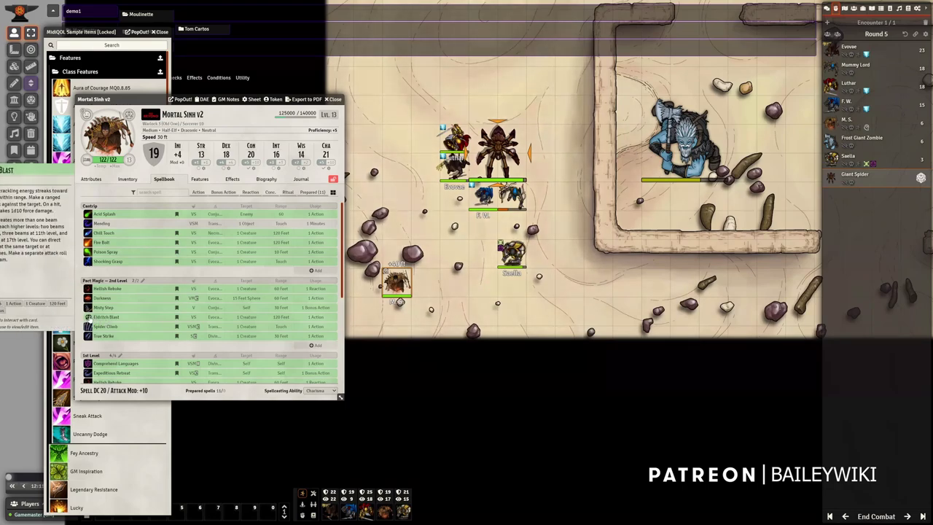
pyautogui.click(88, 317)
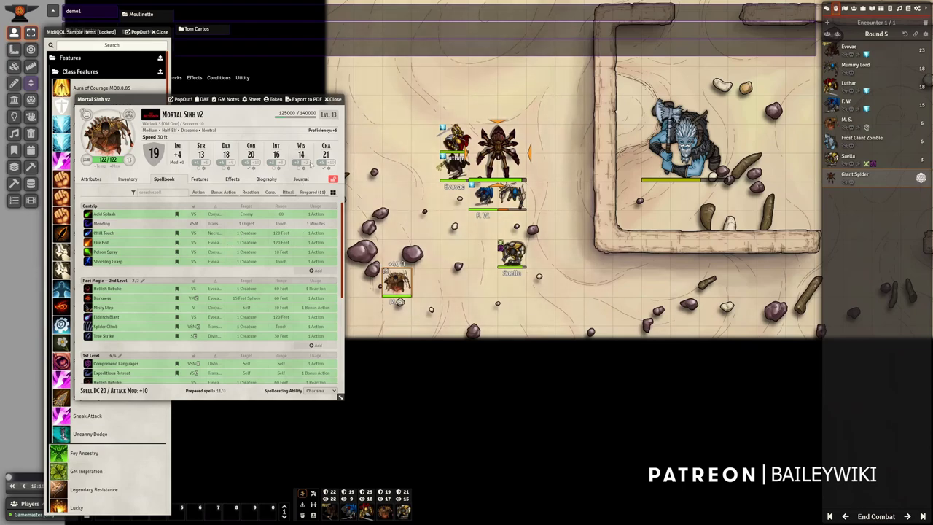
pyautogui.click(335, 100)
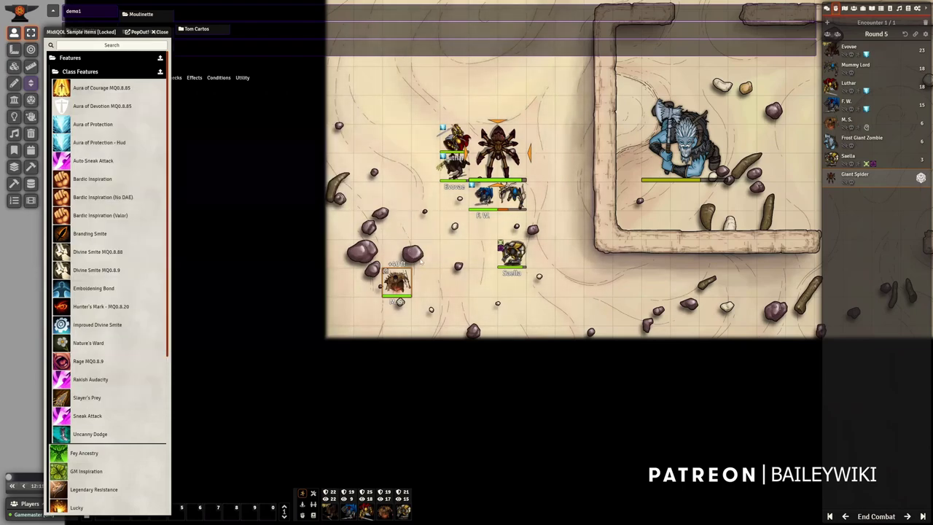
# Cast Spirit Guardians 0.8.87 from Saella's spellbook at 3rd level, consuming a spell slot.
pyautogui.doubleClick(510, 256)
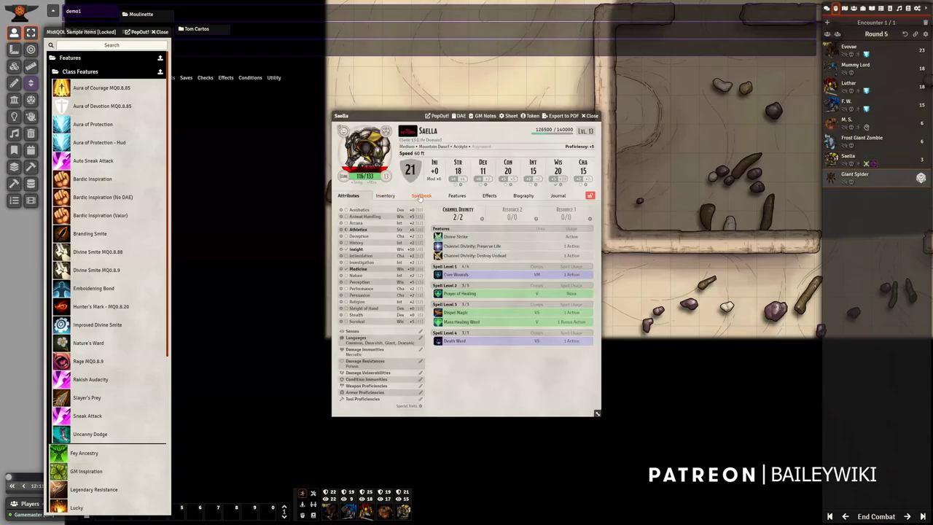
pyautogui.click(422, 195)
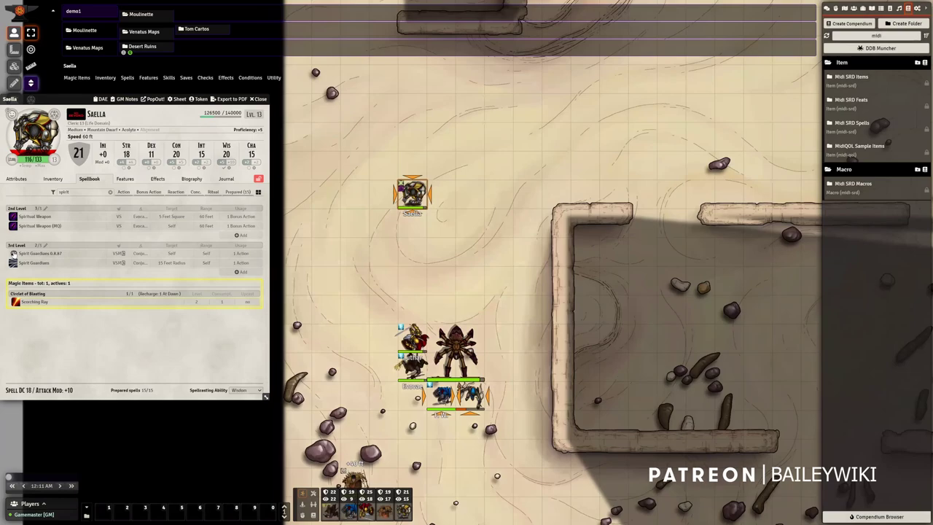
pyautogui.click(12, 253)
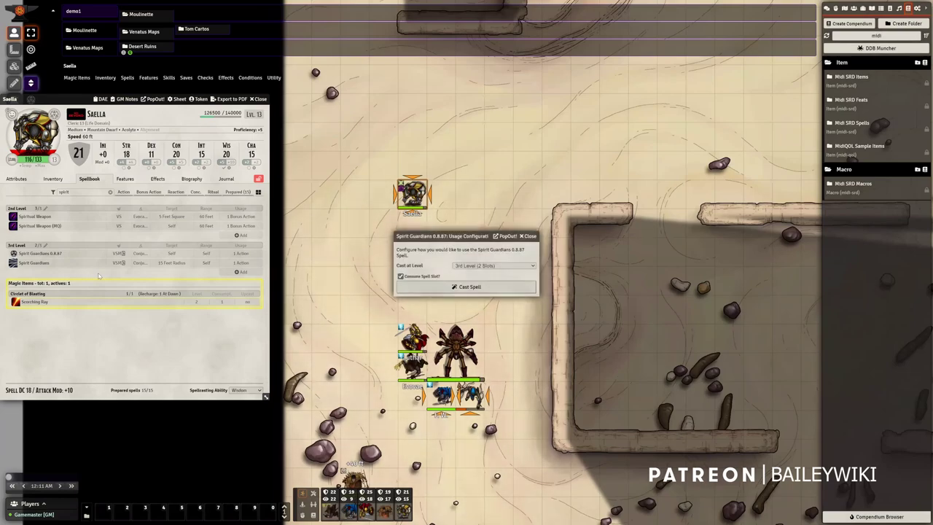
pyautogui.click(502, 288)
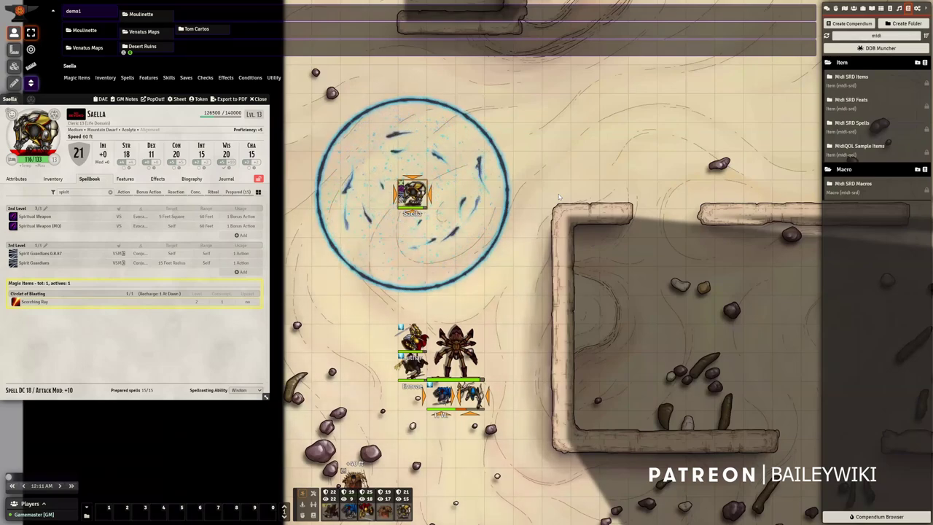
# Move the Giant Spider beside Saella inside the Spirit Guardians aura, and roll the spell's damage as Normal, checking the chat log.
pyautogui.click(836, 8)
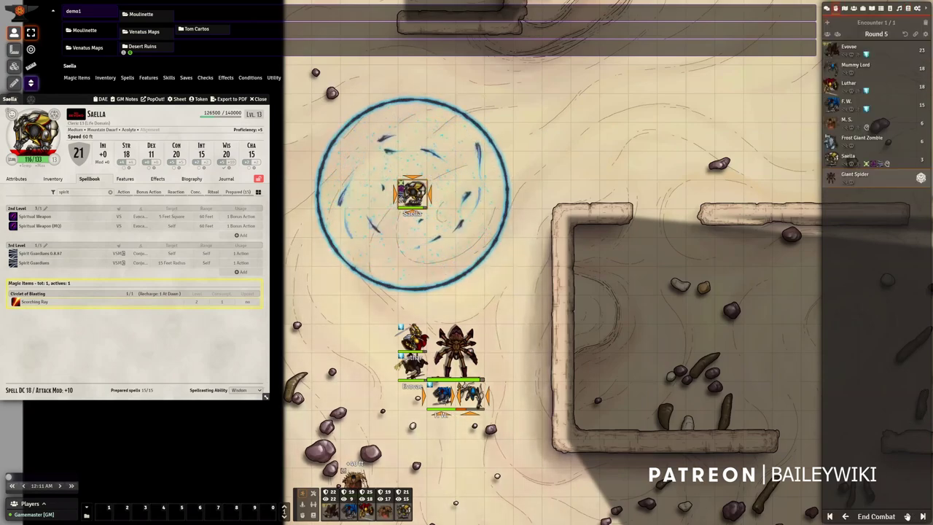
pyautogui.click(449, 349)
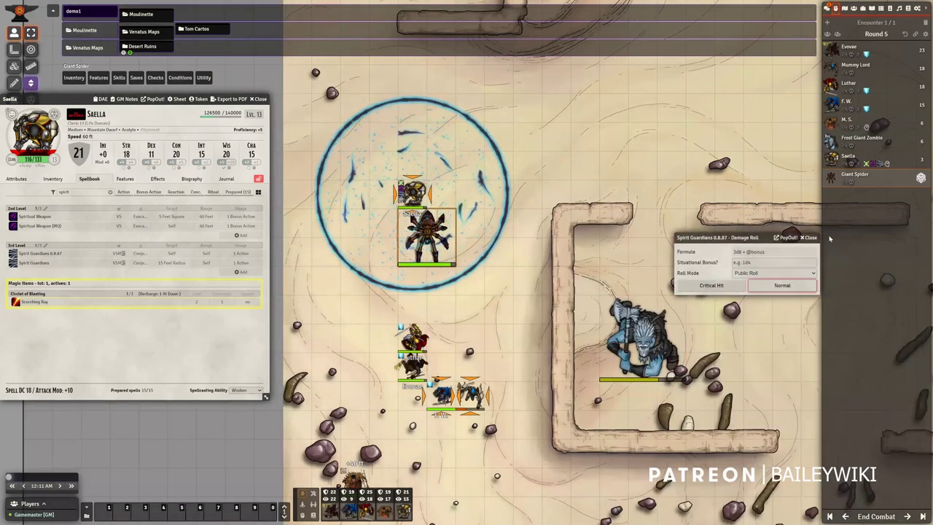
pyautogui.click(784, 286)
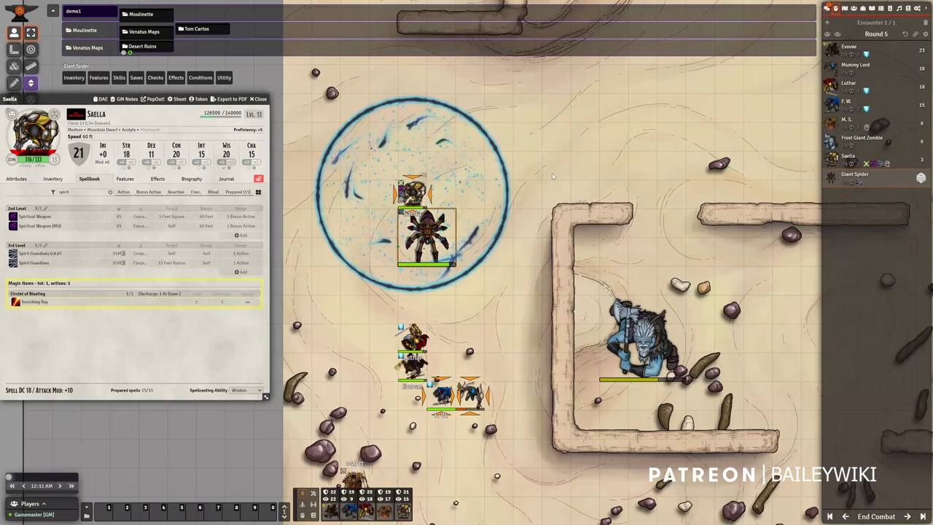
pyautogui.click(826, 8)
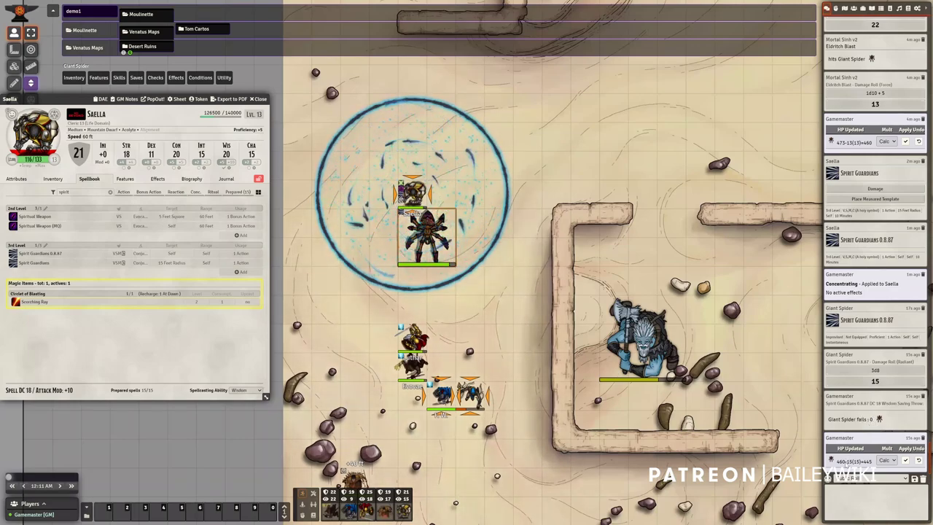
pyautogui.click(836, 9)
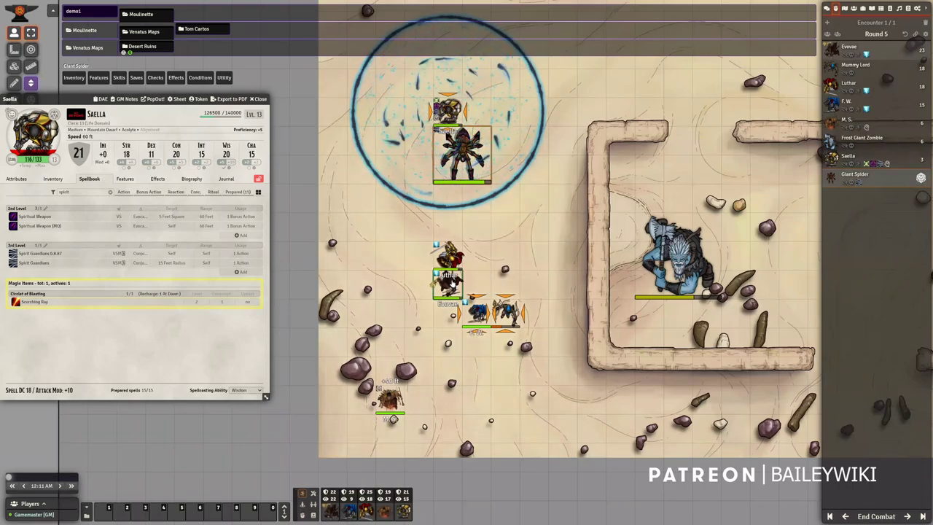
# Move Luthar away from the party and back to the square diagonally below Evovae, closing his character sheet.
pyautogui.moveTo(452, 263); pyautogui.dragTo(362, 291)
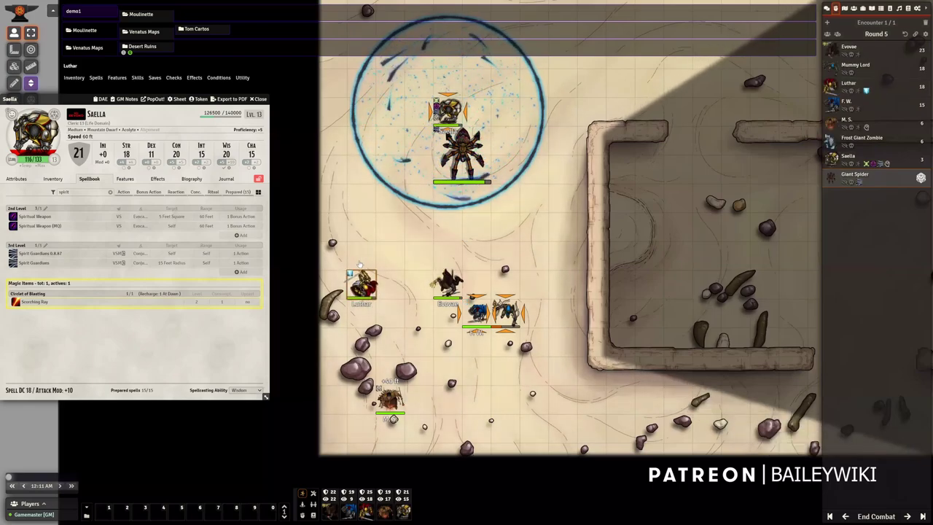
pyautogui.press('Up')
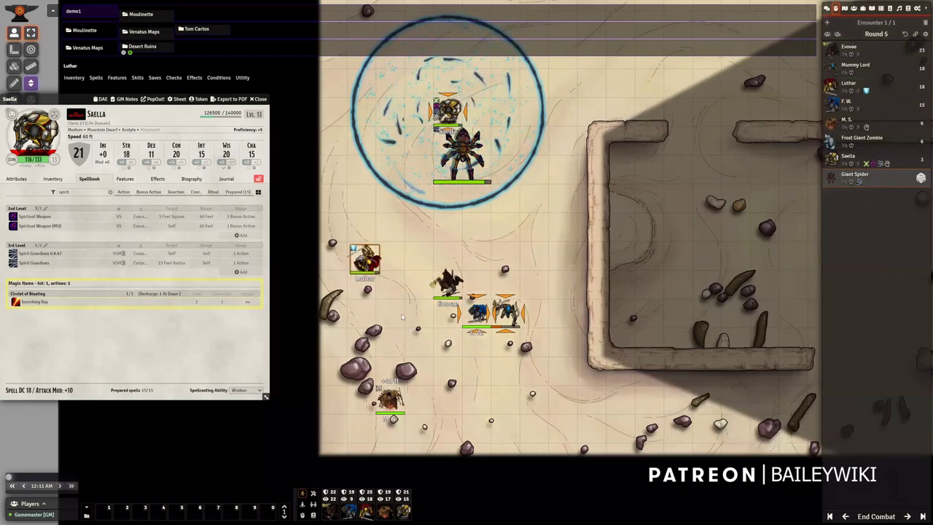
pyautogui.press('Down')
pyautogui.press('Down')
pyautogui.press('Right')
pyautogui.press('Right')
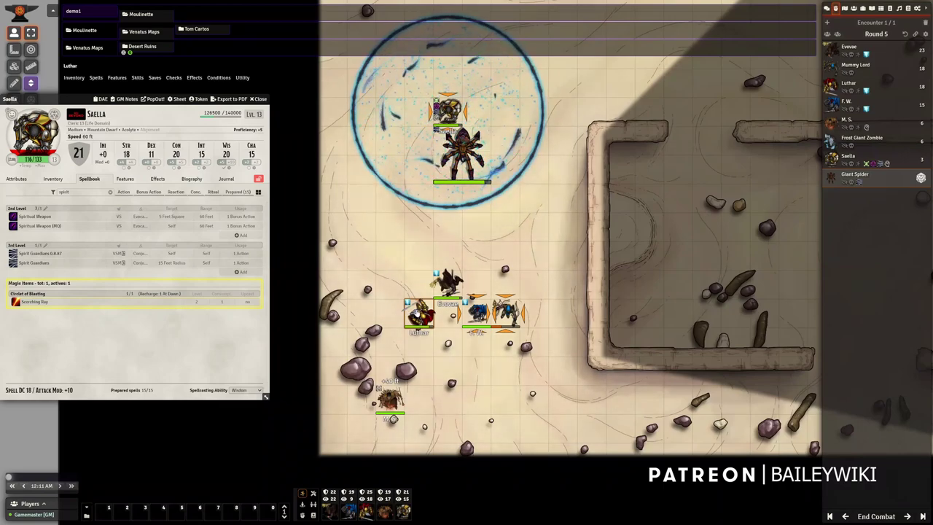
pyautogui.doubleClick(412, 310)
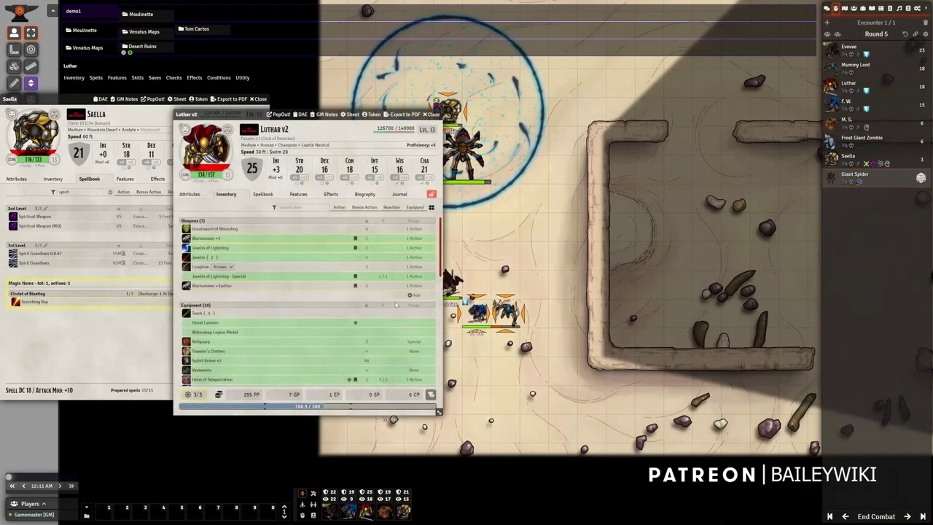
pyautogui.click(433, 115)
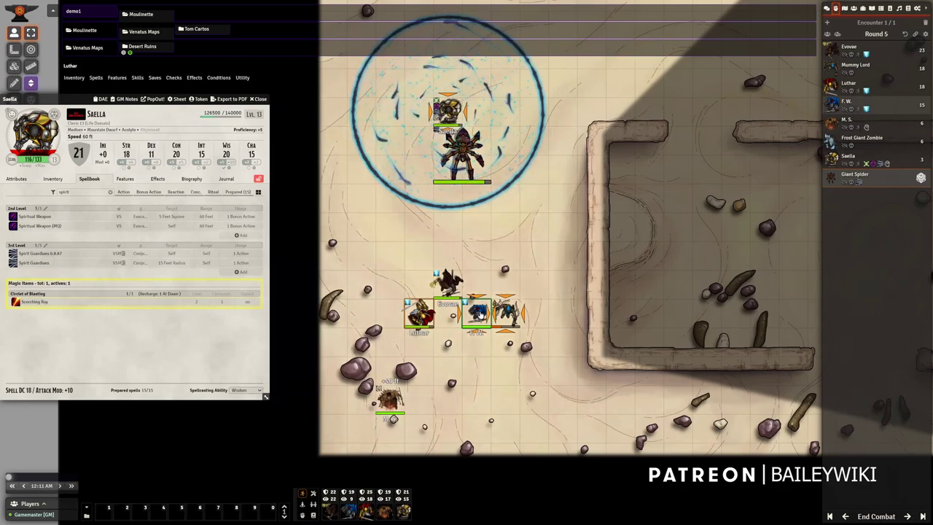
# Delete the flags.dae change from the Aura of Protection effect on F.W. and close the character sheet.
pyautogui.click(478, 312)
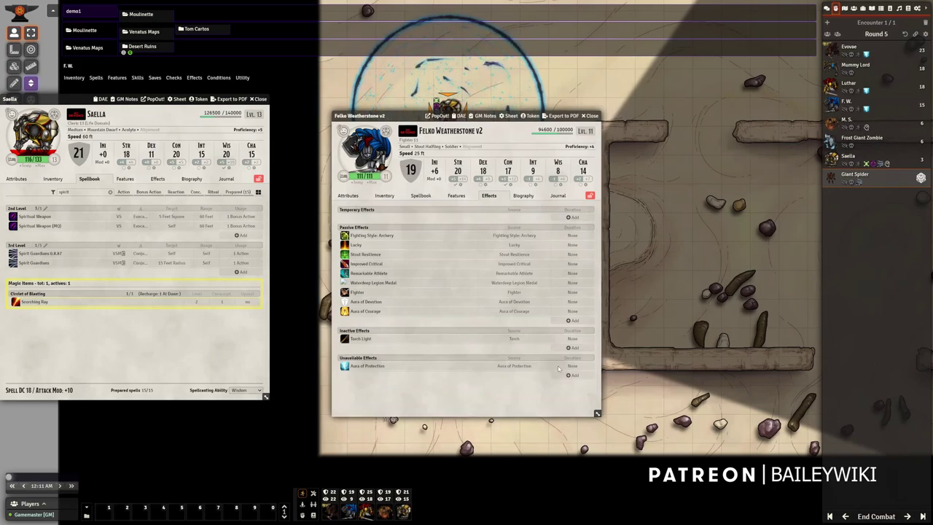
pyautogui.rightClick(470, 368)
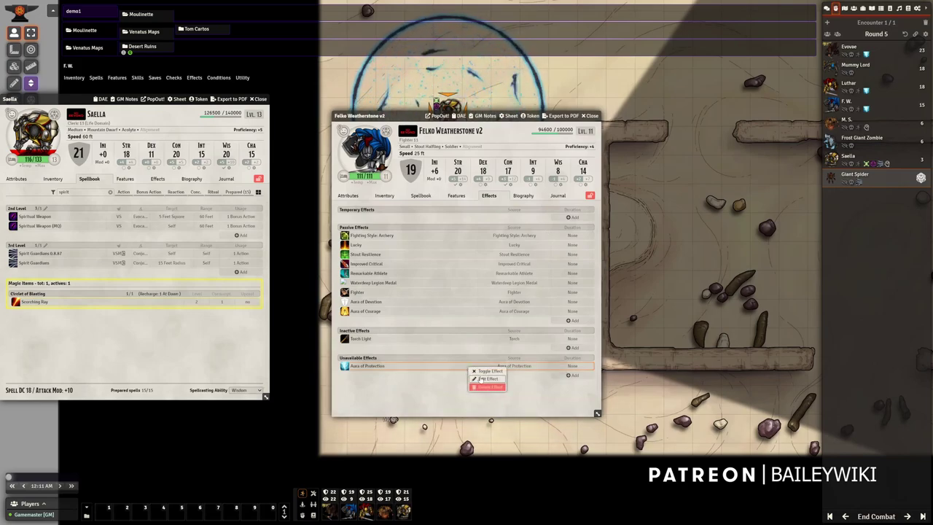
pyautogui.click(483, 379)
pyautogui.click(514, 248)
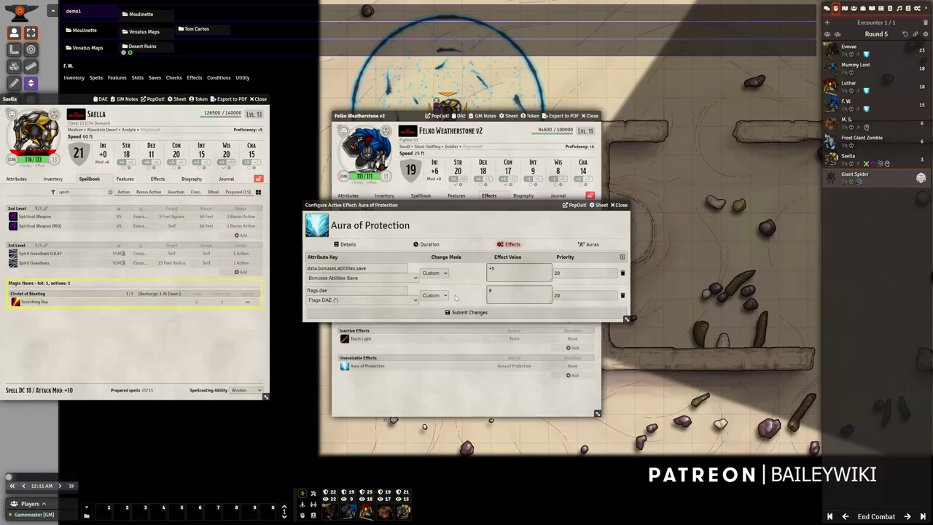
pyautogui.click(622, 295)
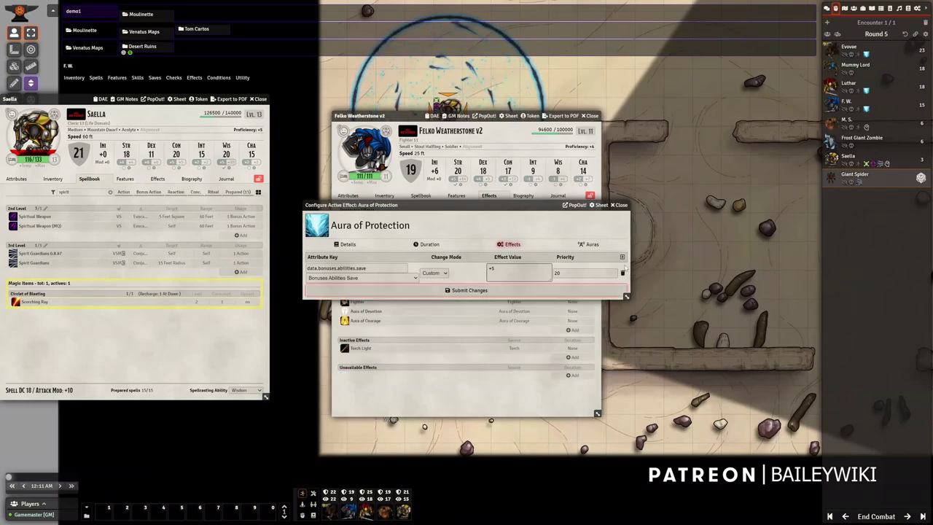
pyautogui.click(620, 205)
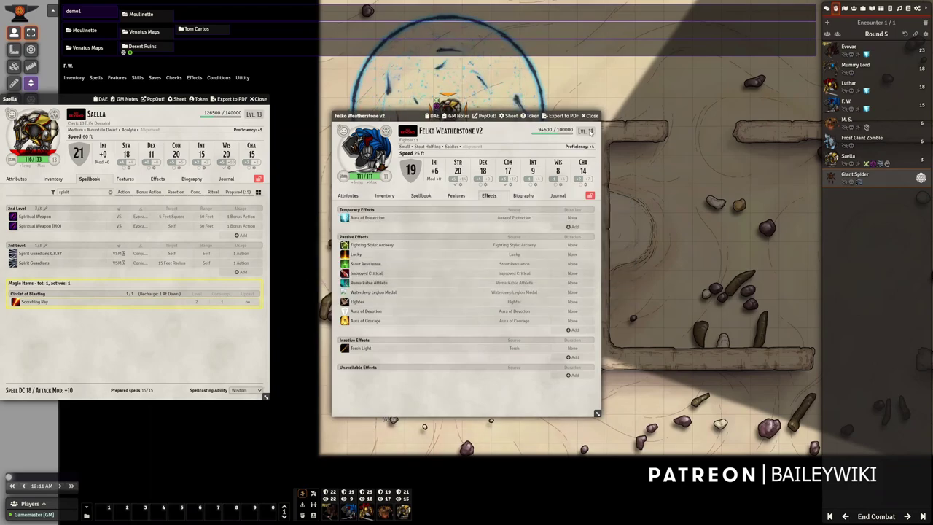
pyautogui.click(588, 116)
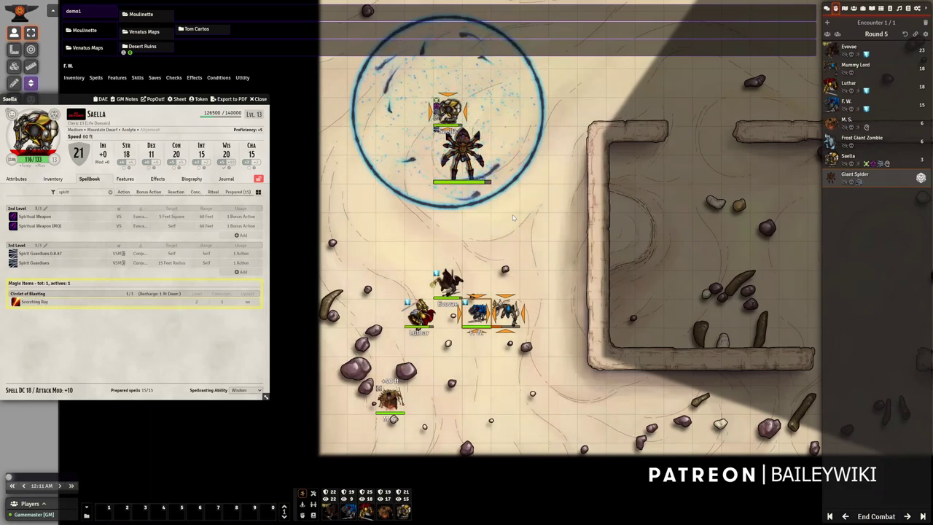
# Delete the Concentrating effect from Saella to end Spirit Guardians.
pyautogui.click(443, 120)
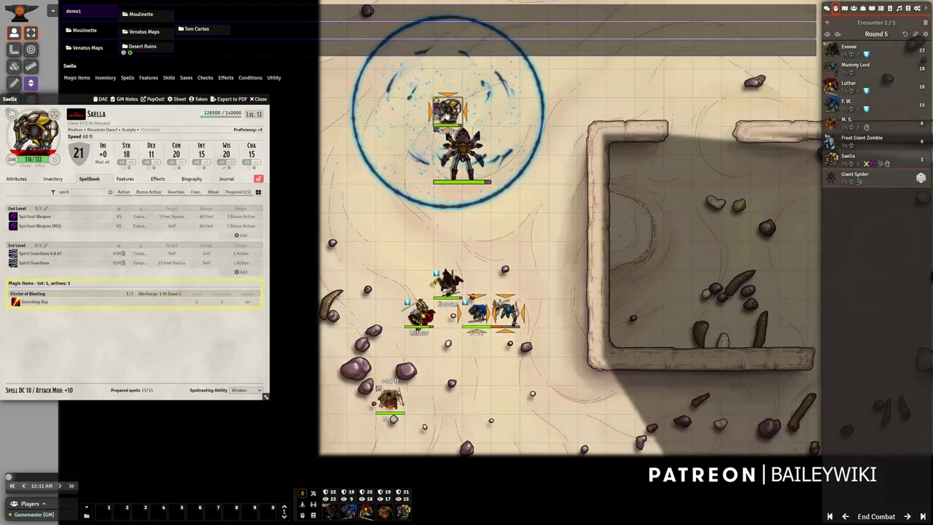
pyautogui.click(157, 178)
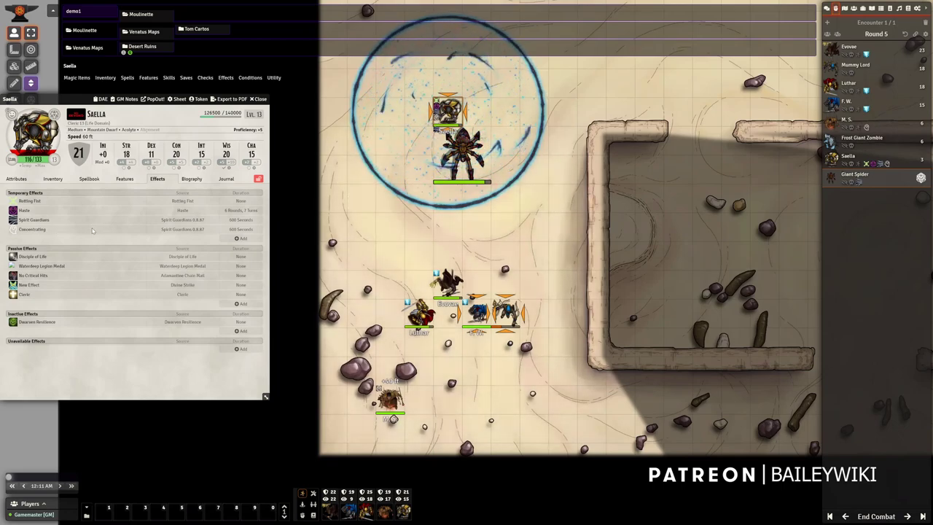
pyautogui.rightClick(78, 231)
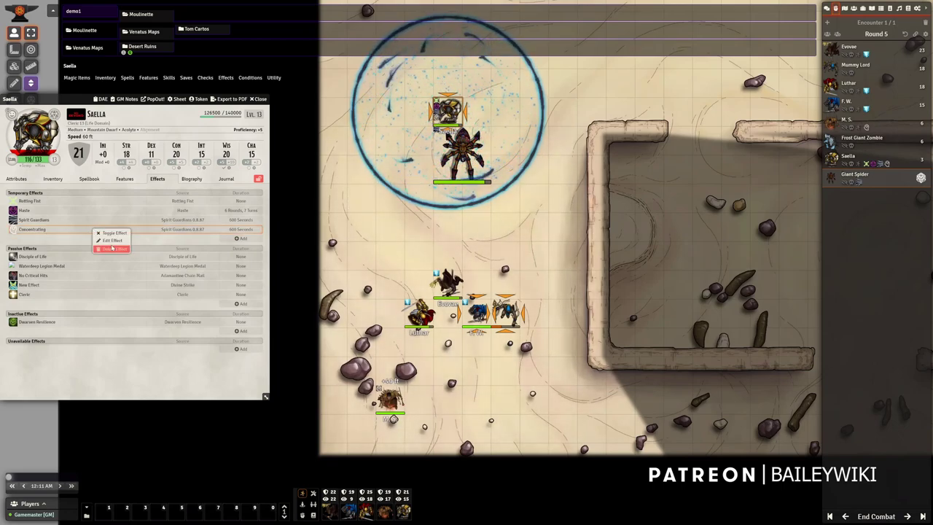
pyautogui.click(53, 231)
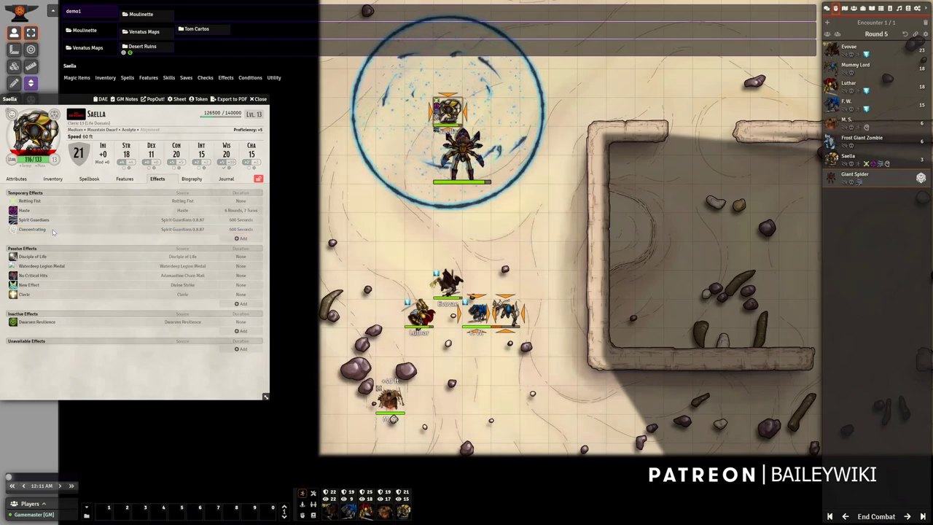
pyautogui.rightClick(54, 231)
pyautogui.click(64, 251)
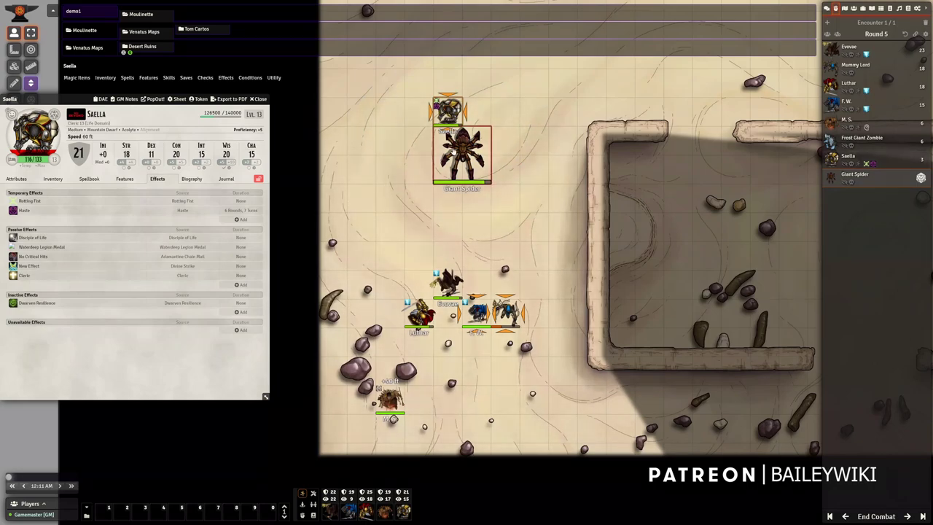
# Examine the Ghost Lantern's light effect on Luthar's sheet and the effects of the sample Branding Smite spell.
pyautogui.click(463, 153)
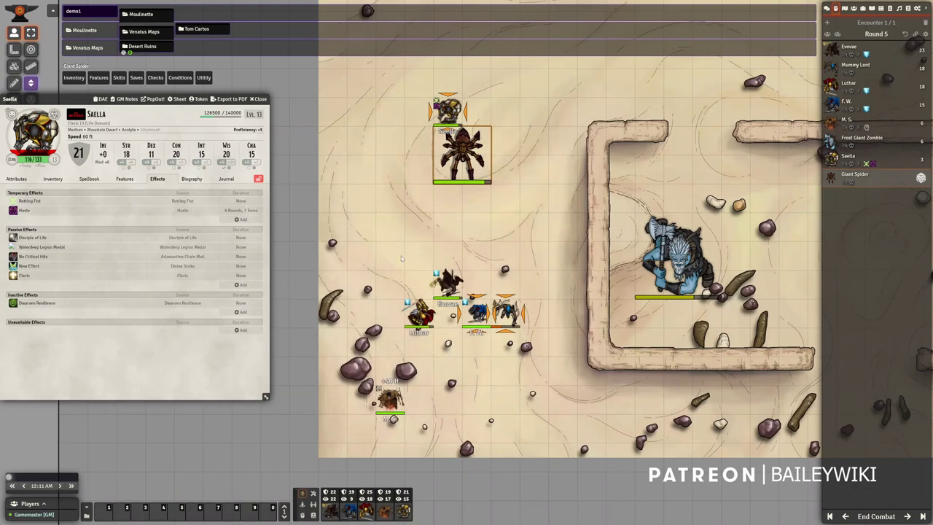
pyautogui.click(415, 315)
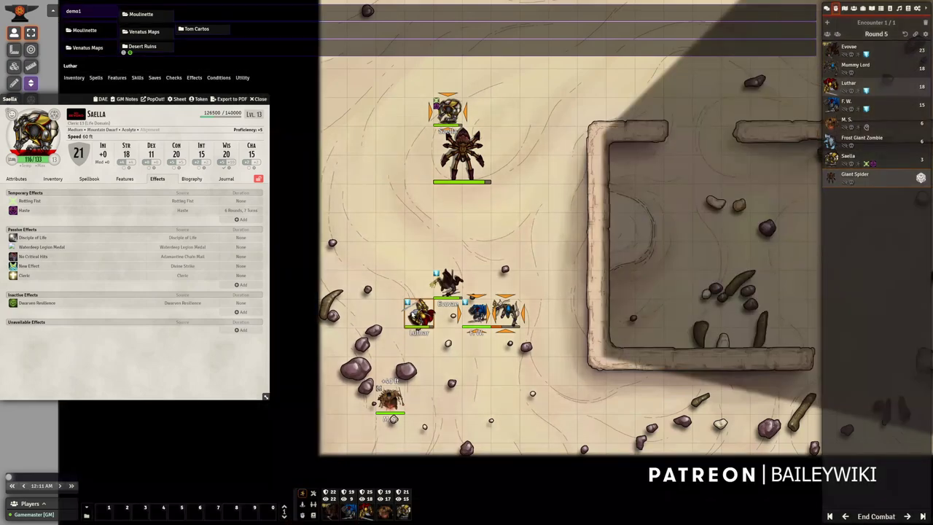
pyautogui.doubleClick(416, 314)
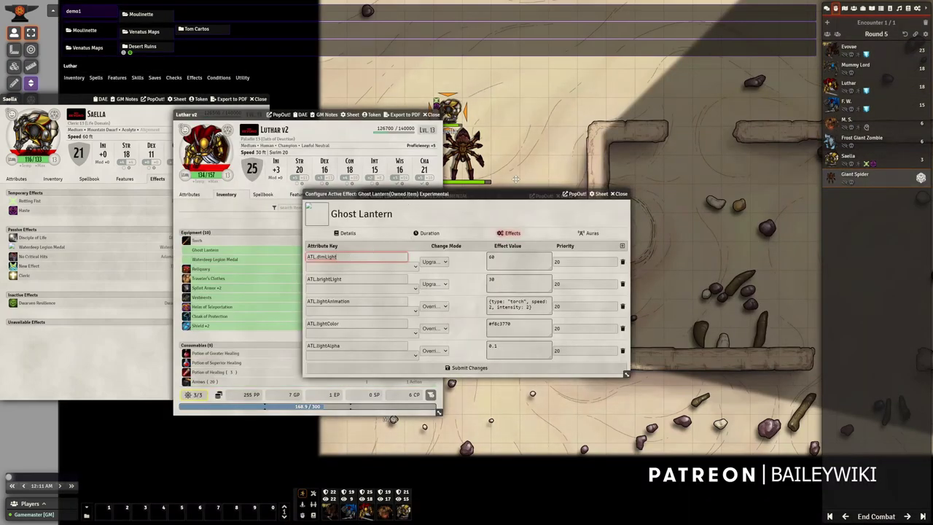
pyautogui.moveTo(478, 193); pyautogui.dragTo(560, 158)
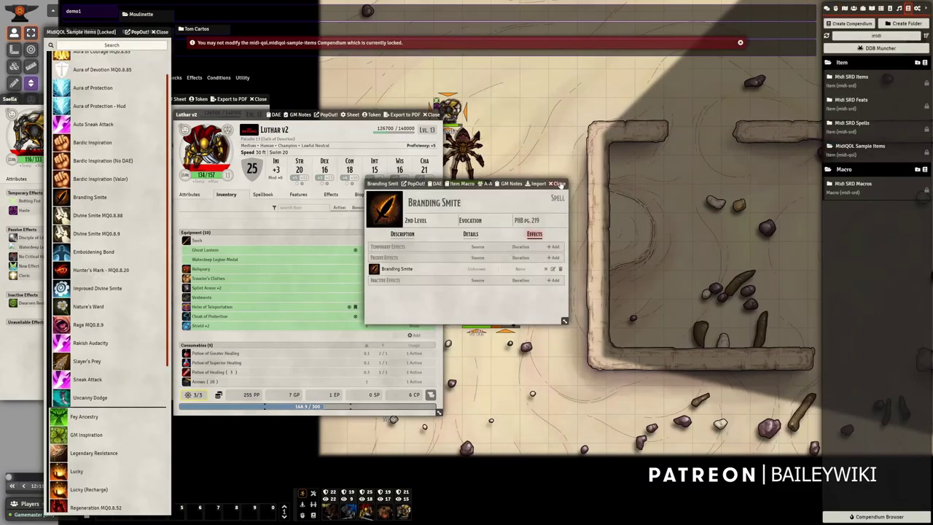
pyautogui.press('Escape')
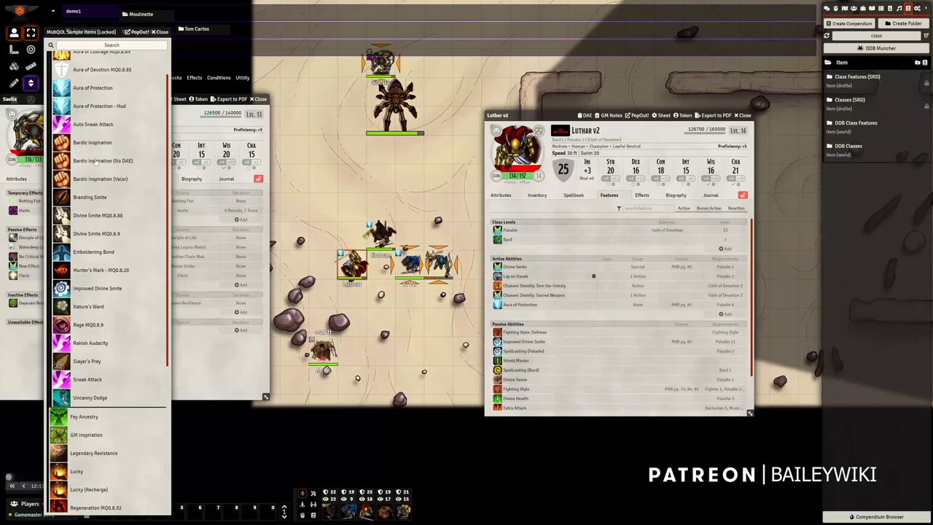
# Review the effects of the sample Bardic Inspiration feature and add the feature to Luthar's active abilities.
pyautogui.click(89, 143)
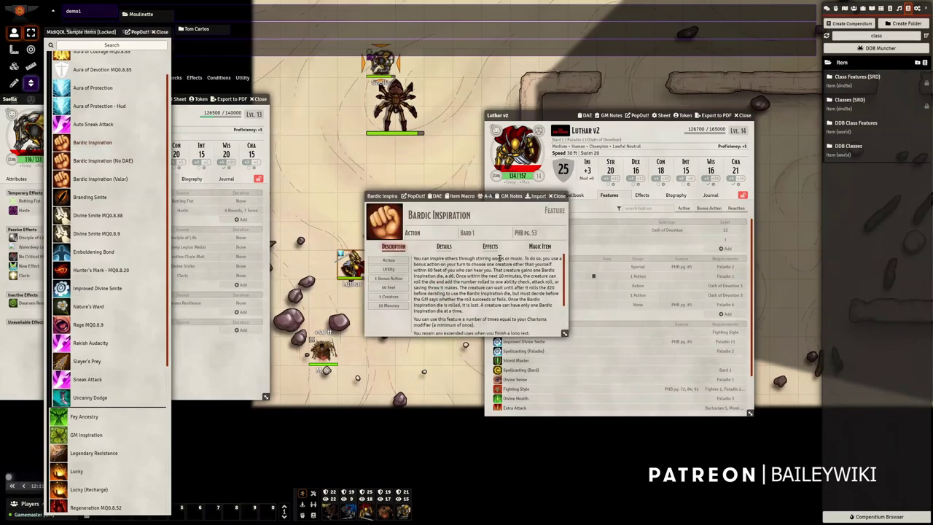
pyautogui.click(490, 247)
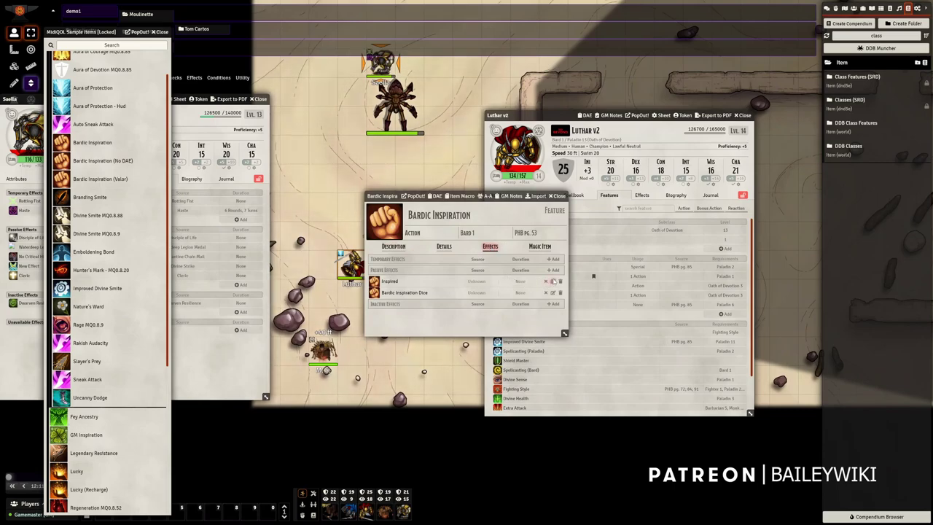
pyautogui.press('Escape')
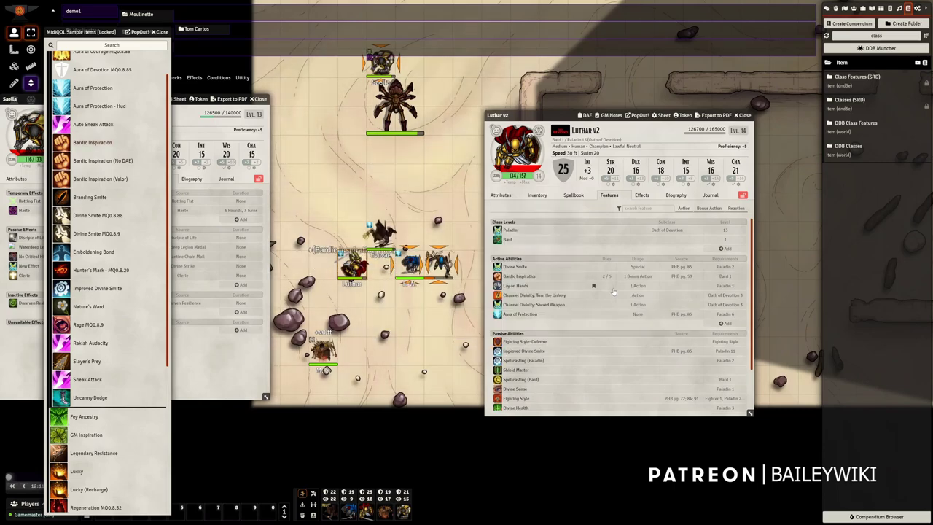
# Open Luthar's Bardic Inspiration Dice effect and enlarge its value field to read the full bard-level formula.
pyautogui.click(639, 195)
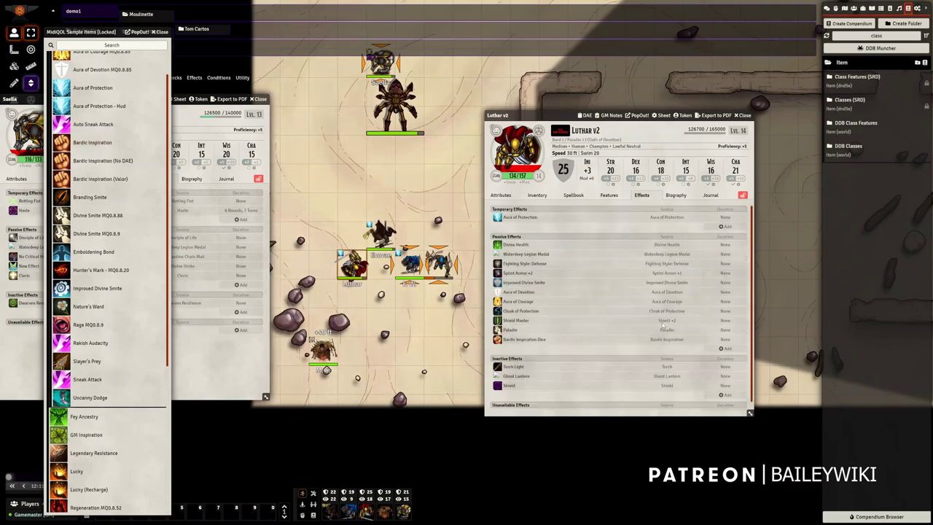
pyautogui.rightClick(540, 340)
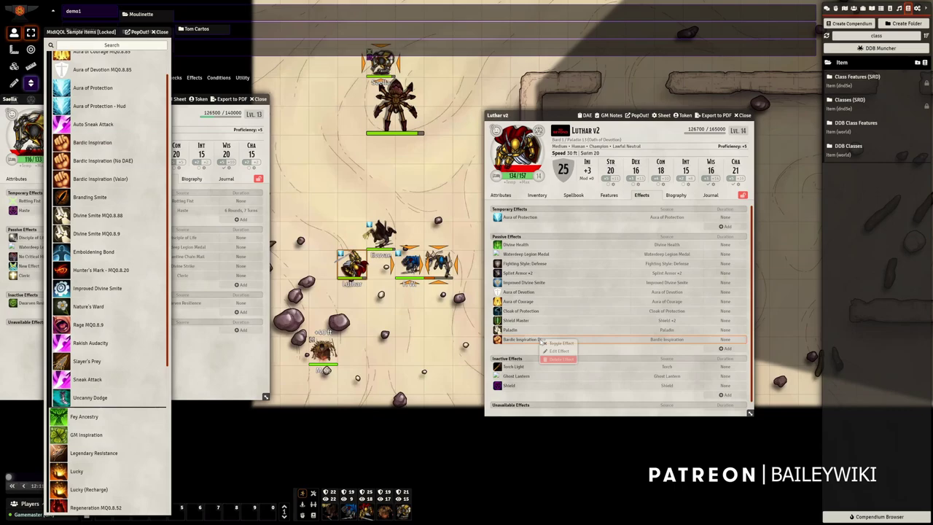
pyautogui.click(558, 351)
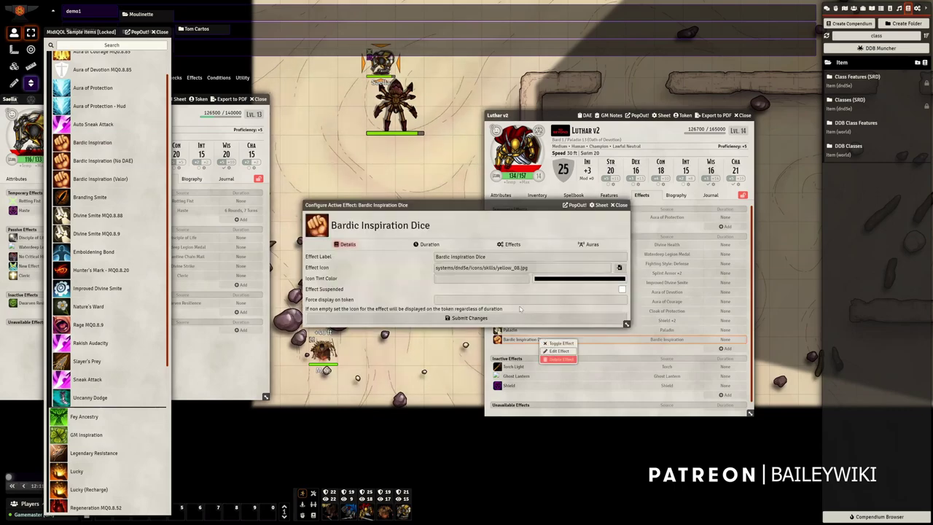
pyautogui.click(508, 245)
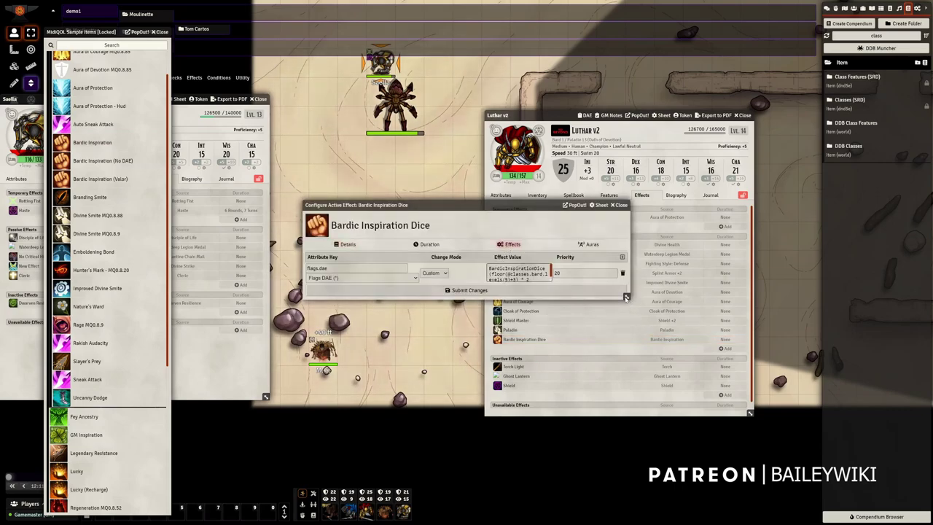
pyautogui.moveTo(626, 295); pyautogui.dragTo(648, 296)
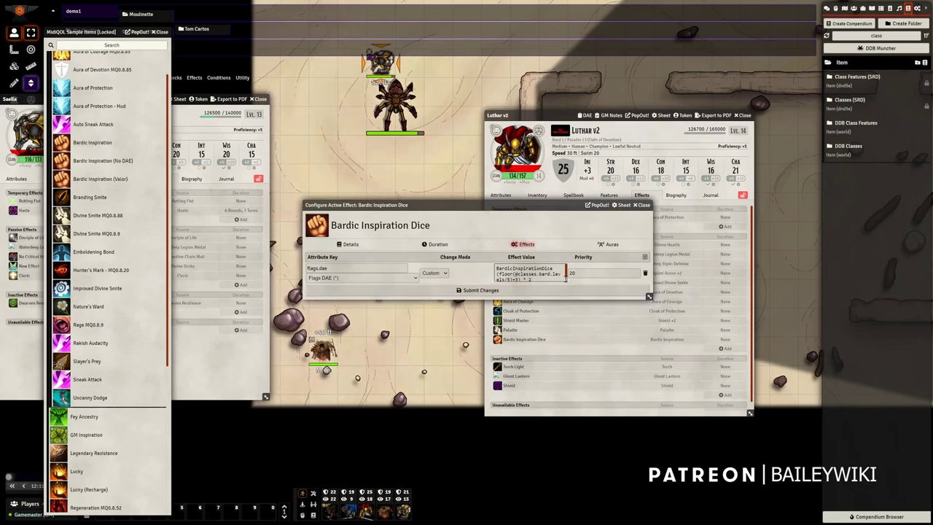
pyautogui.moveTo(567, 281); pyautogui.dragTo(552, 300)
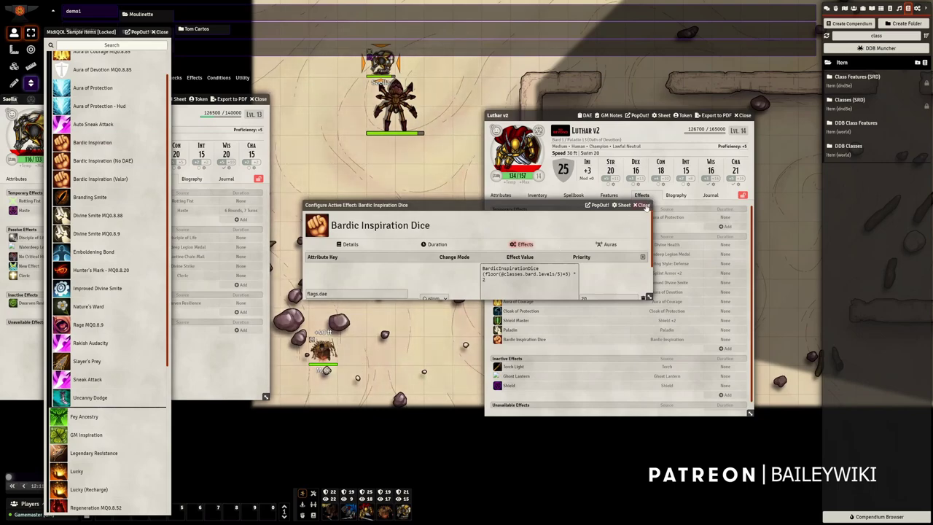
# Close the Bardic Inspiration Dice settings and use Luthar's Bardic Inspiration feature on Euouae.
pyautogui.click(645, 206)
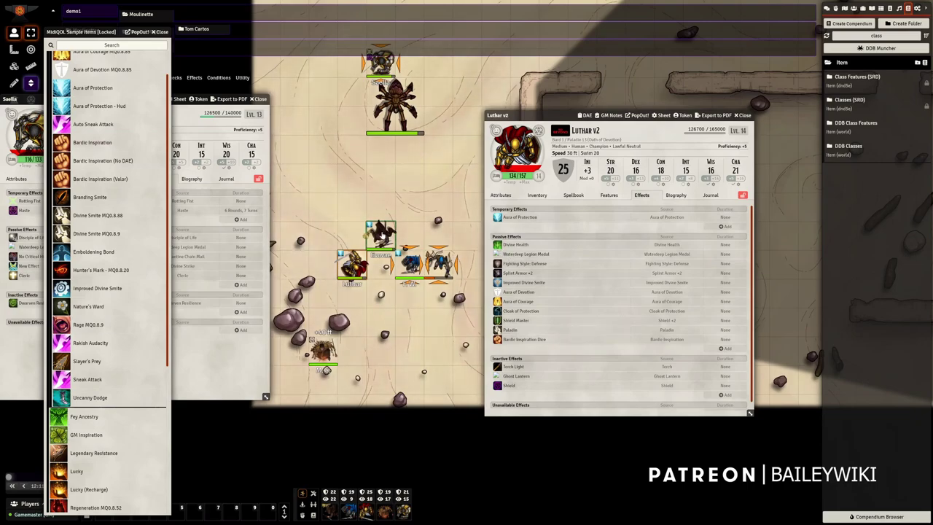
pyautogui.rightClick(380, 233)
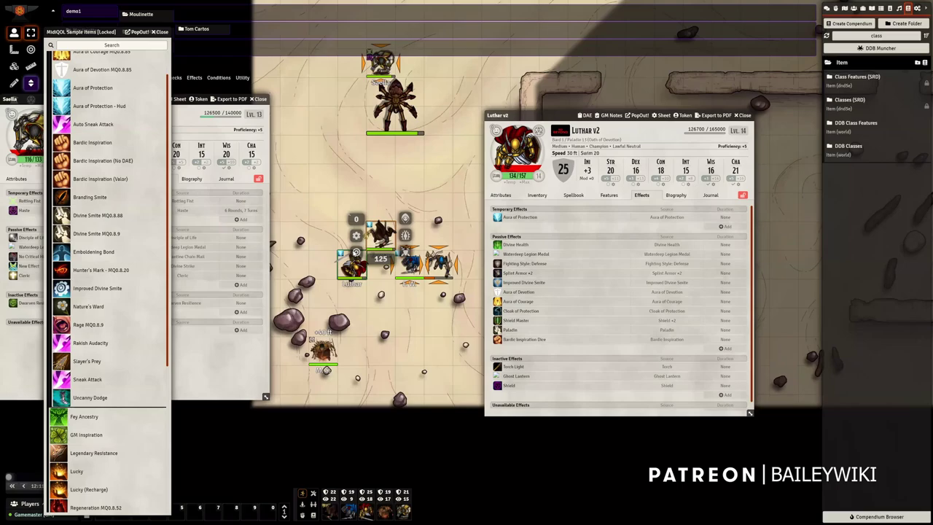
pyautogui.rightClick(412, 263)
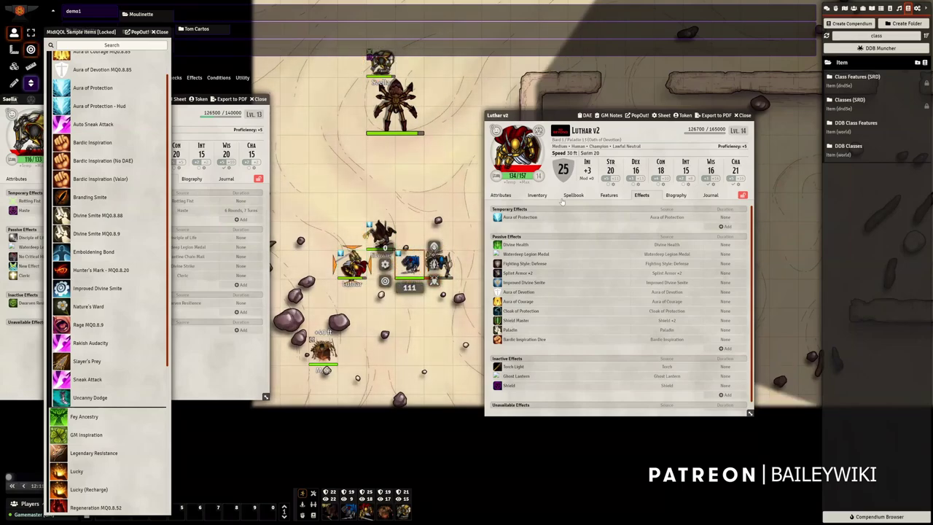
pyautogui.click(617, 197)
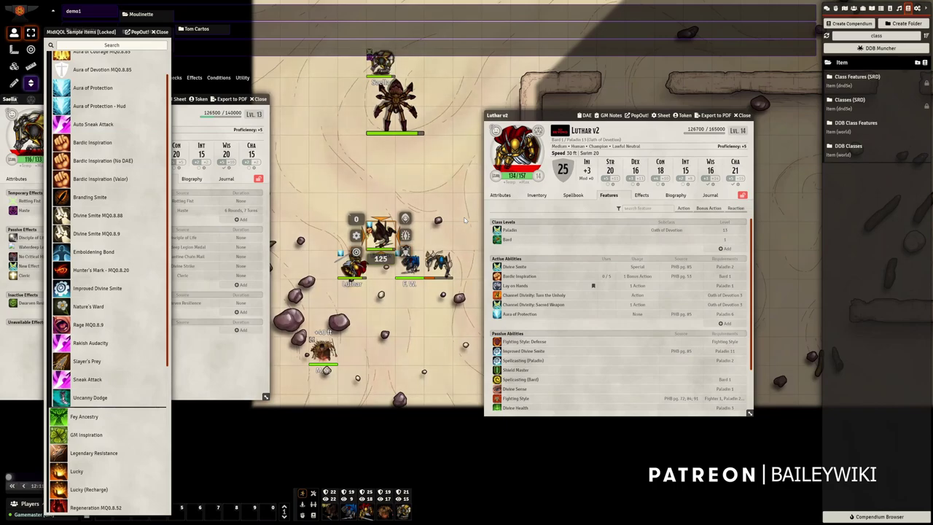
# Move Euouae beside the Giant Spider and attack it with Shortsword +1, adding the Bardic Inspiration (1d6) bonus to the attack roll.
pyautogui.moveTo(381, 231); pyautogui.dragTo(381, 152)
pyautogui.rightClick(384, 116)
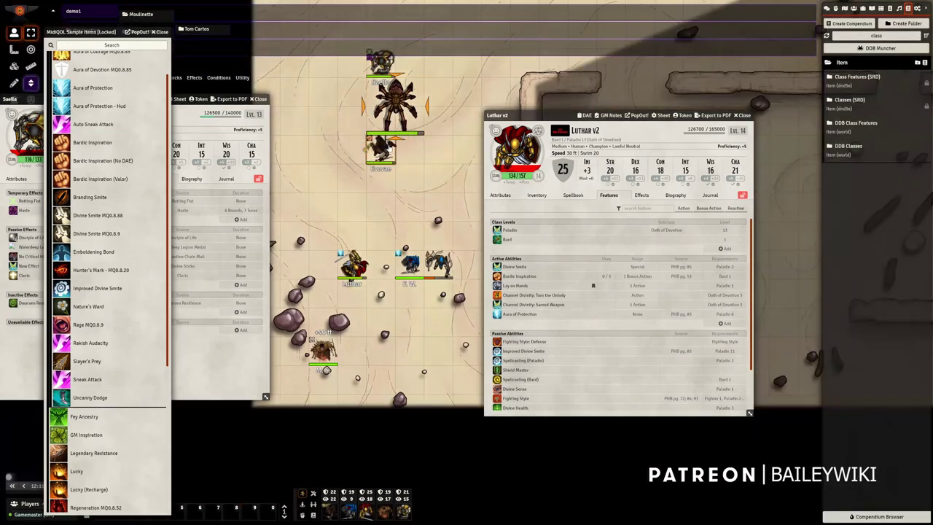
pyautogui.doubleClick(381, 150)
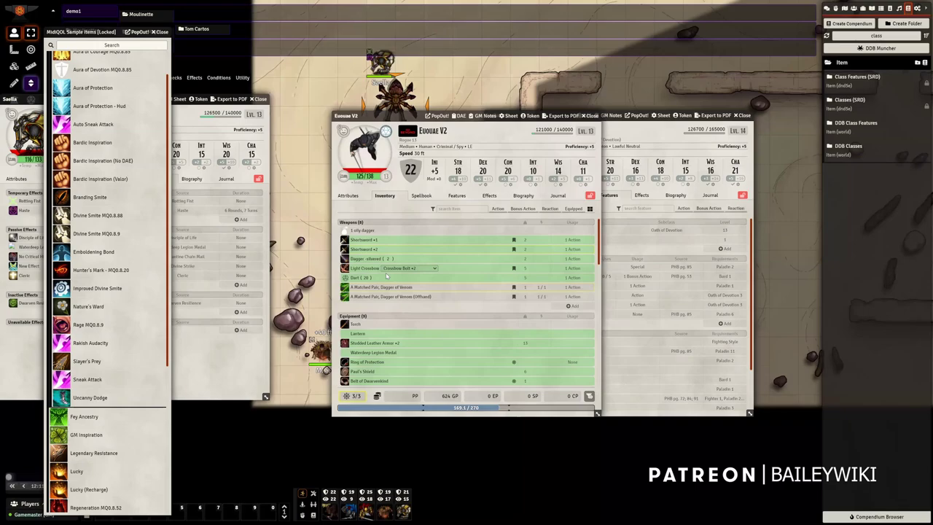
pyautogui.click(344, 242)
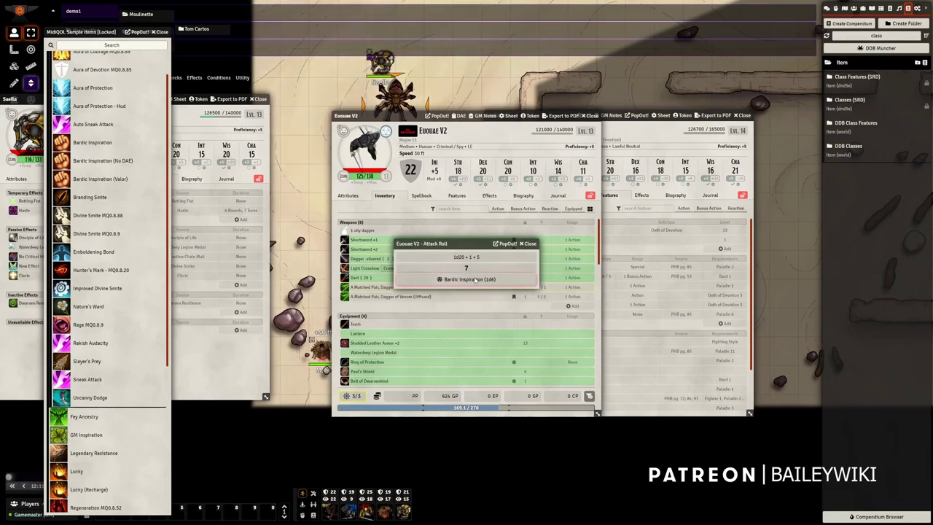
pyautogui.click(474, 279)
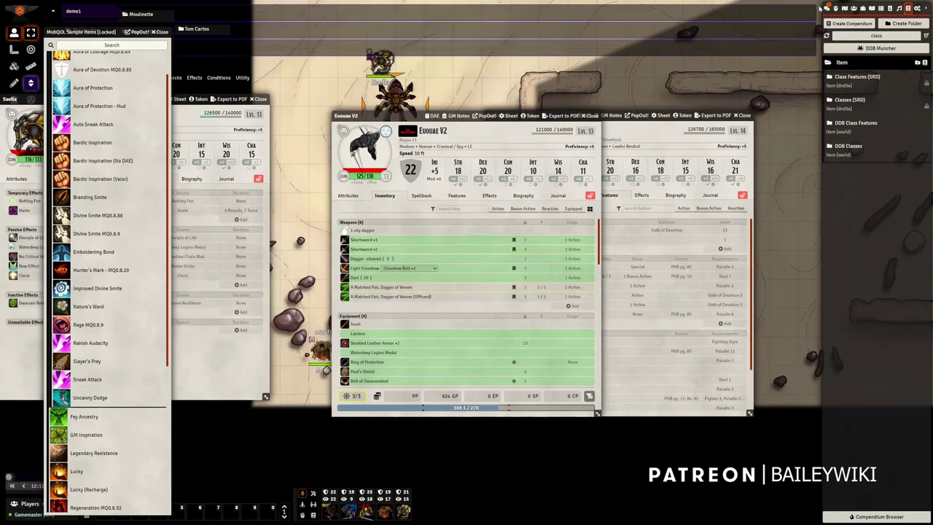
# Review the Shortsword +1 attack in the chat log and check Euouae's remaining effects.
pyautogui.click(827, 8)
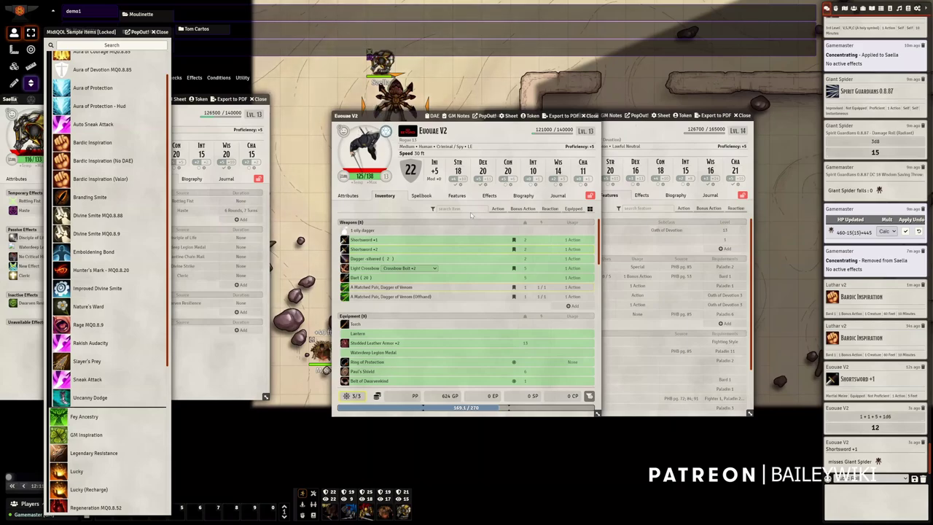
pyautogui.click(490, 195)
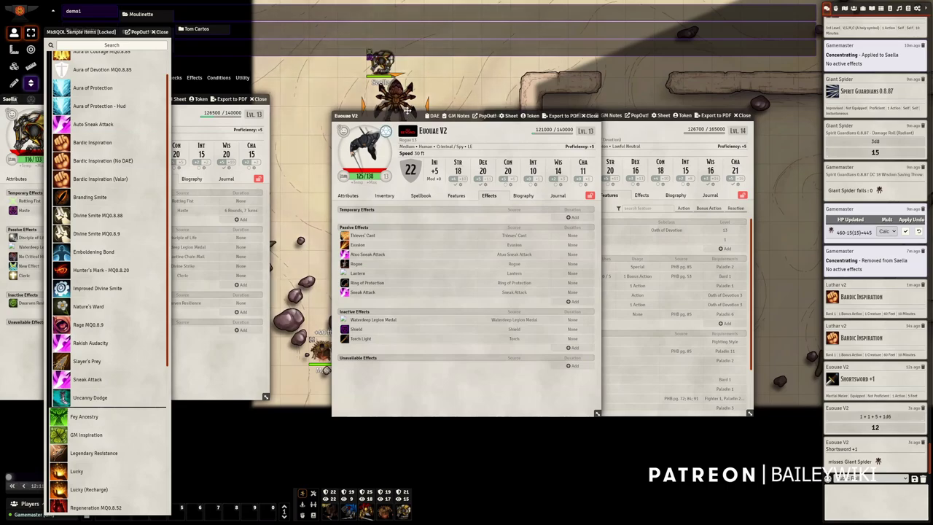
pyautogui.moveTo(408, 111); pyautogui.dragTo(501, 102)
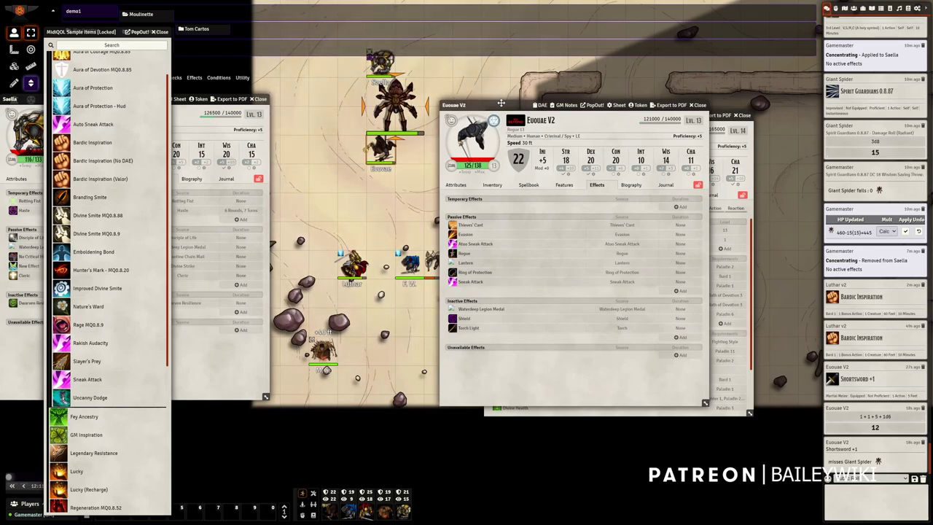
# Inspect the sample Bardic Inspiration feature's item macro and its Bardic Inspiration Dice effect value.
pyautogui.click(92, 143)
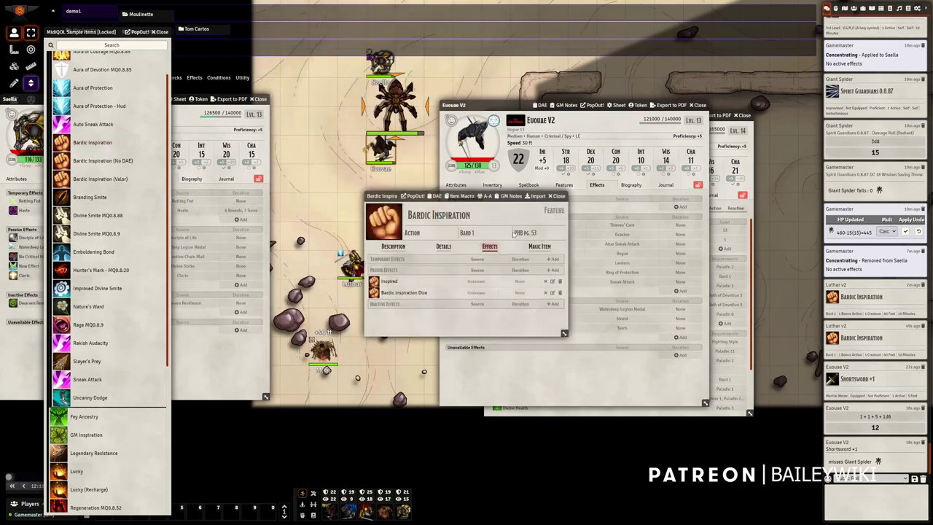
pyautogui.click(453, 197)
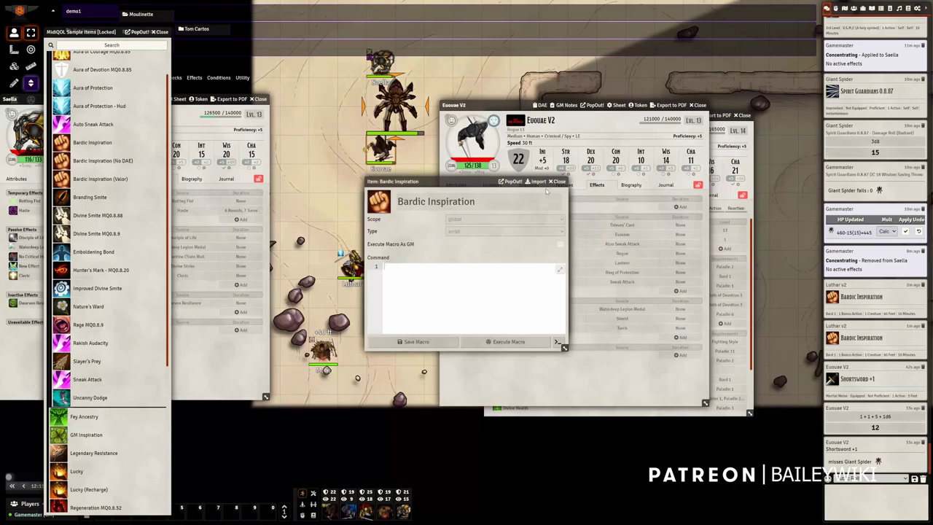
pyautogui.click(558, 181)
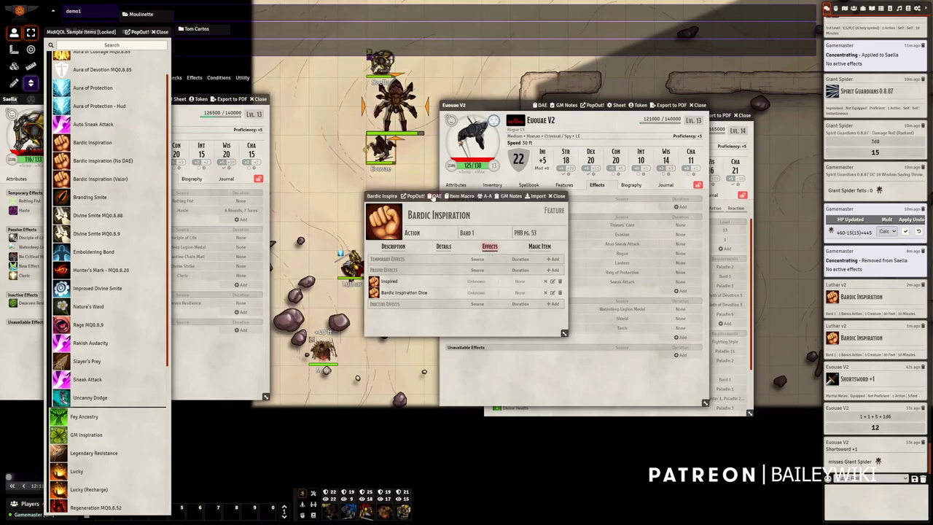
pyautogui.click(433, 196)
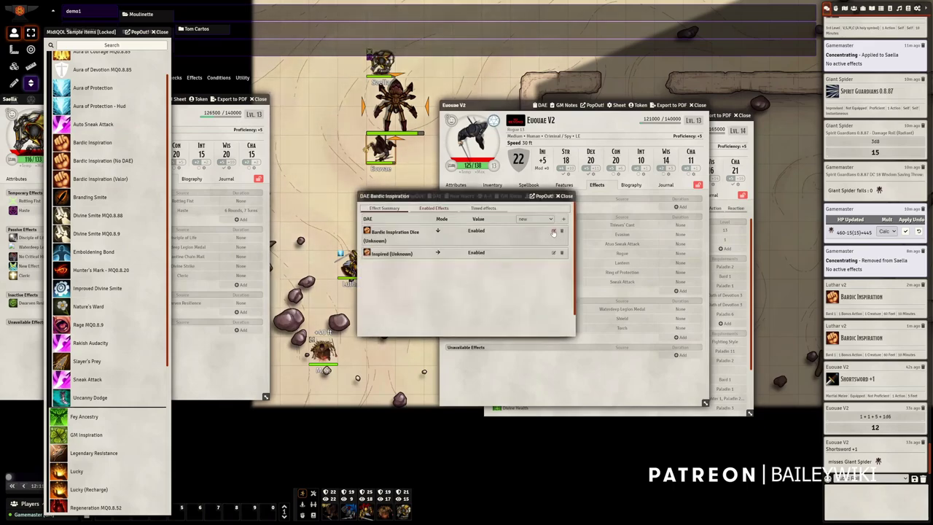
pyautogui.click(553, 231)
pyautogui.click(514, 232)
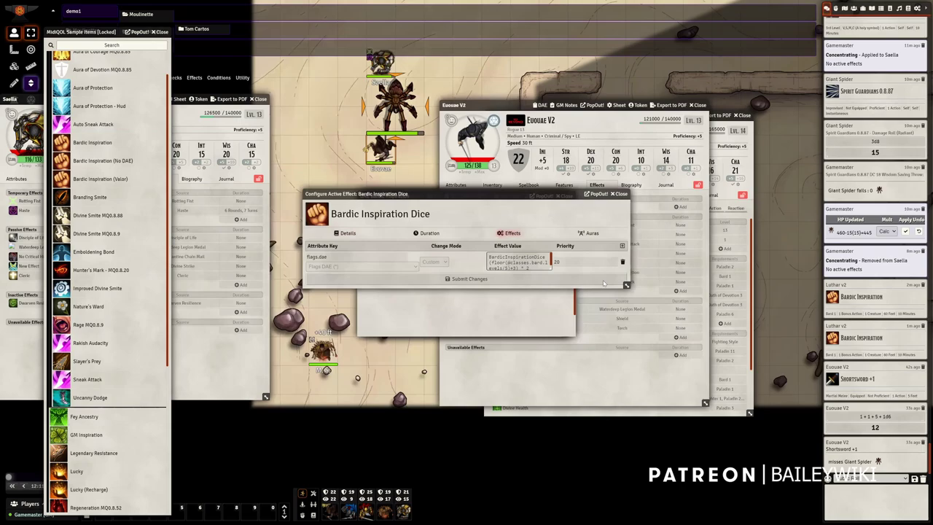
pyautogui.click(622, 194)
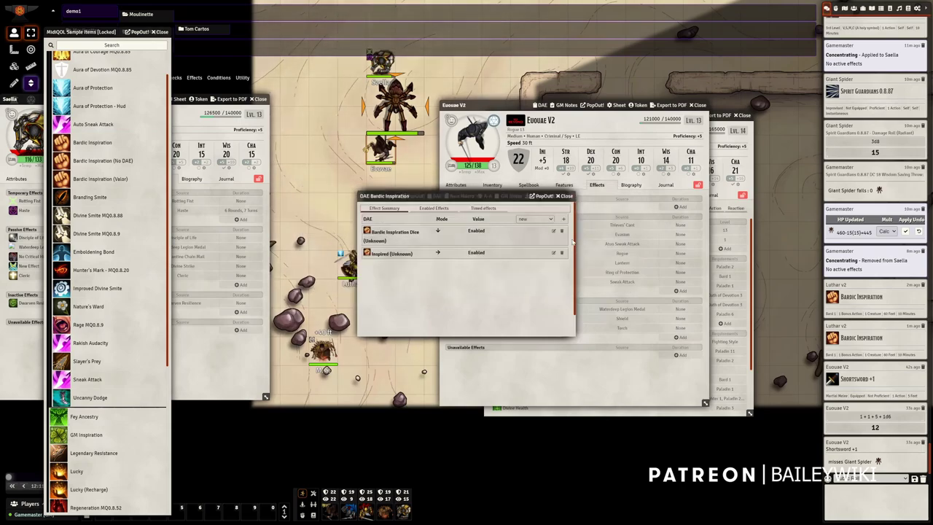
# Examine the Inspired effect's attack, save, check and label attribute keys and values, and close the sample Bardic Inspiration feature.
pyautogui.click(553, 253)
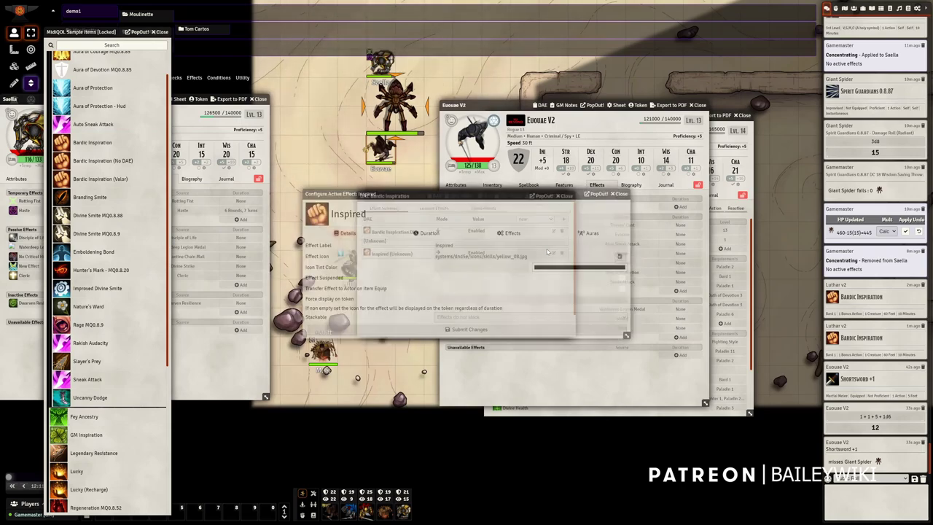
pyautogui.click(510, 233)
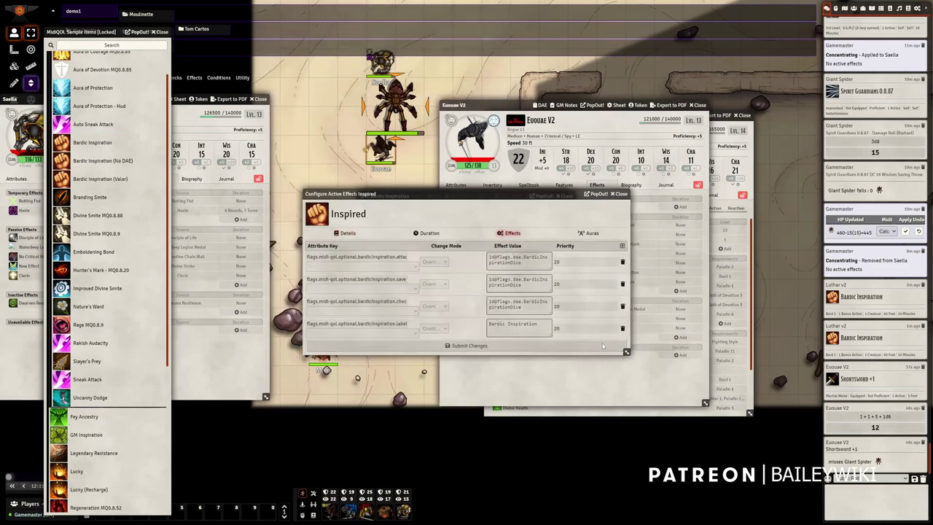
pyautogui.moveTo(627, 352); pyautogui.dragTo(685, 352)
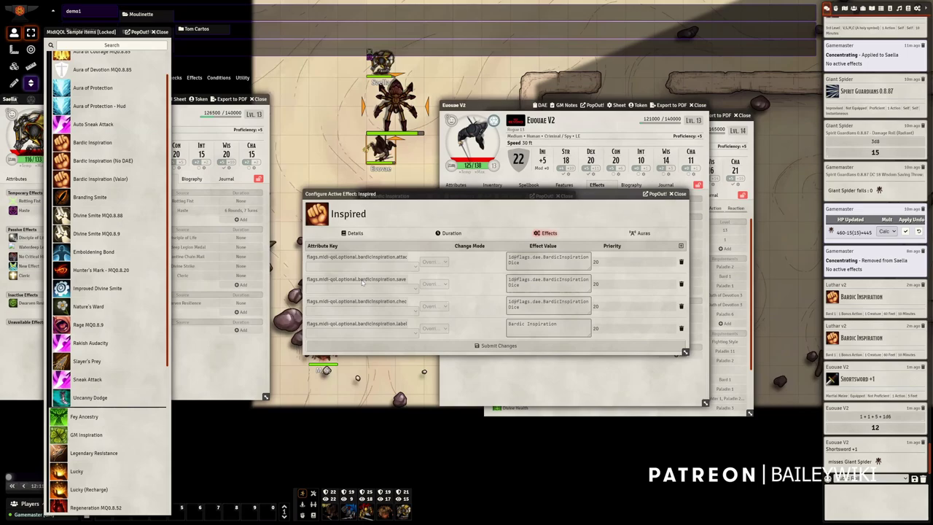
pyautogui.moveTo(375, 280); pyautogui.dragTo(400, 279)
pyautogui.moveTo(397, 258); pyautogui.dragTo(449, 261)
pyautogui.moveTo(384, 324); pyautogui.dragTo(410, 324)
pyautogui.click(682, 195)
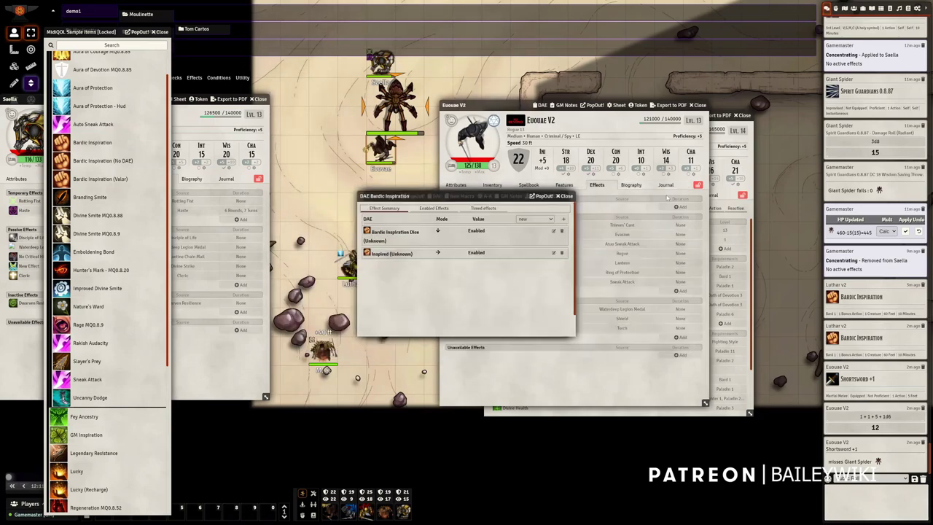
pyautogui.click(567, 197)
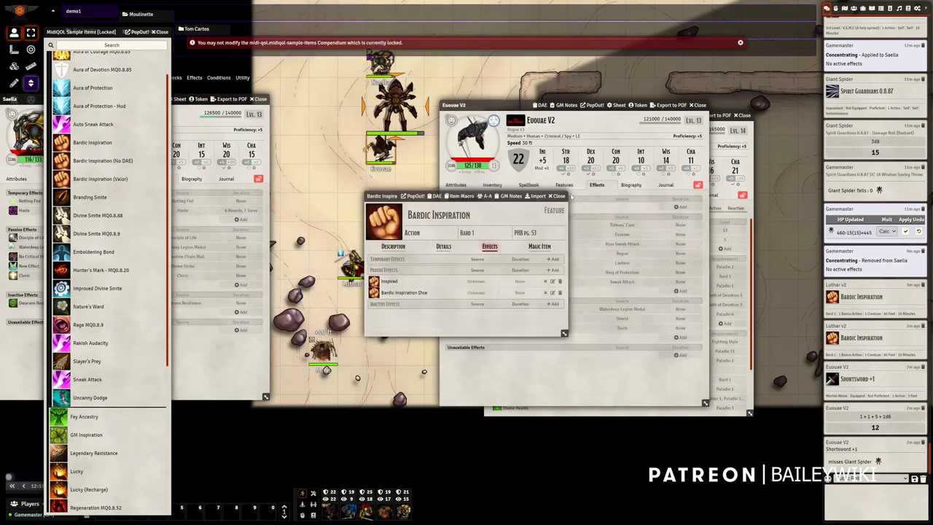
pyautogui.click(565, 198)
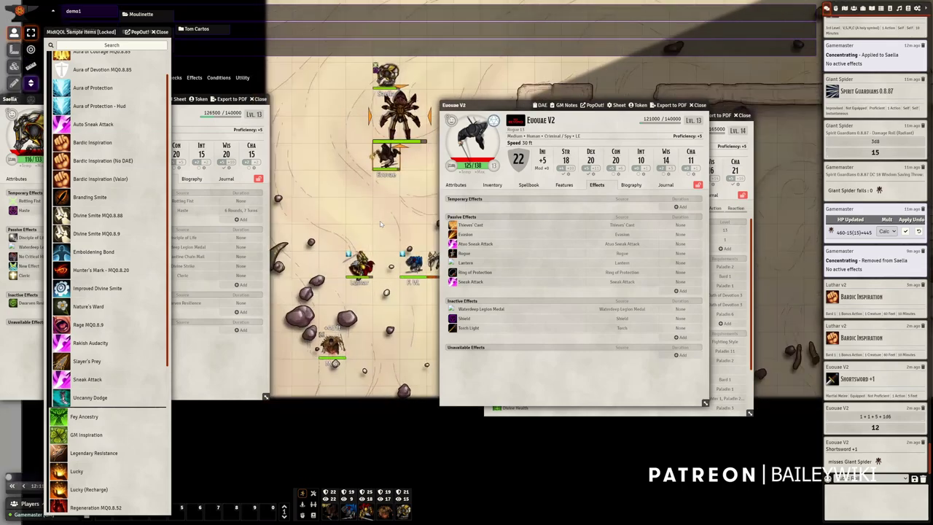
pyautogui.scroll(1, 379, 223)
pyautogui.scroll(1, 380, 222)
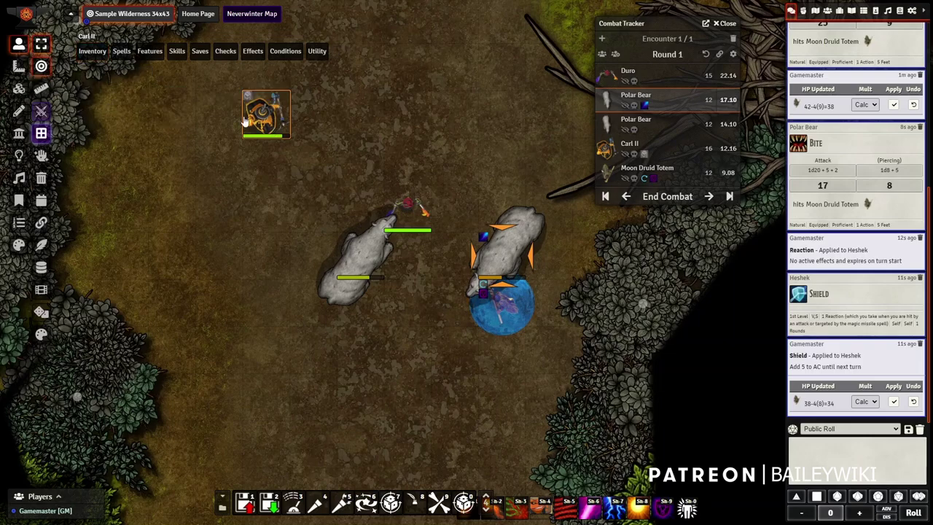
# Cast Haste at 3rd level from Carl II on himself, ending his active concentration and without consuming a spell slot.
pyautogui.click(274, 119)
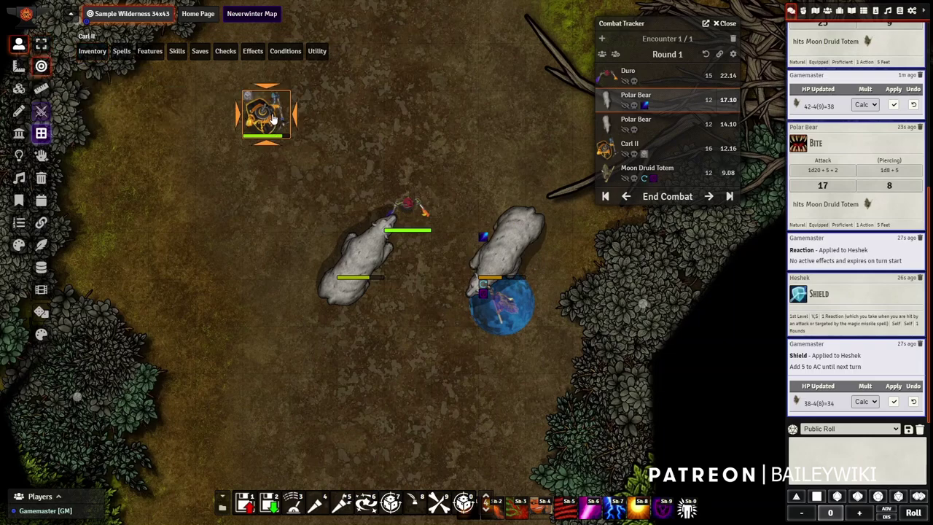
pyautogui.click(119, 53)
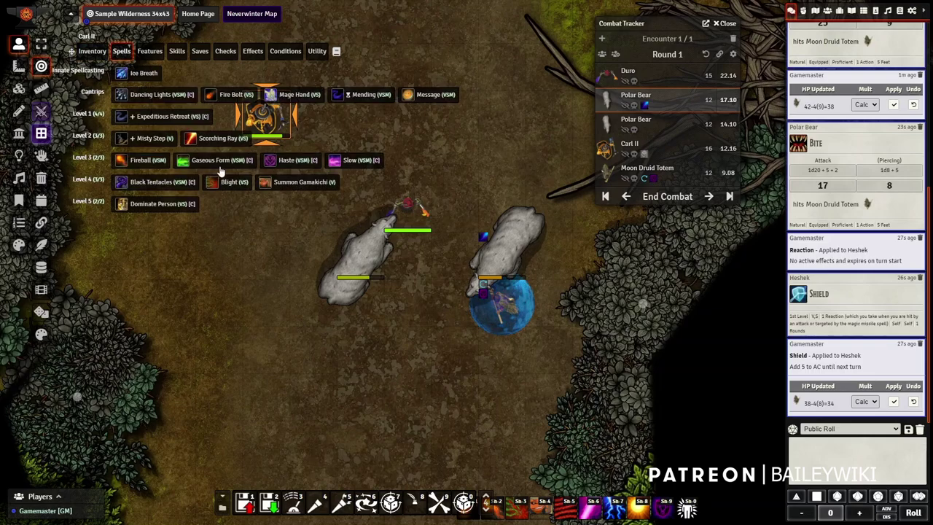
pyautogui.click(269, 164)
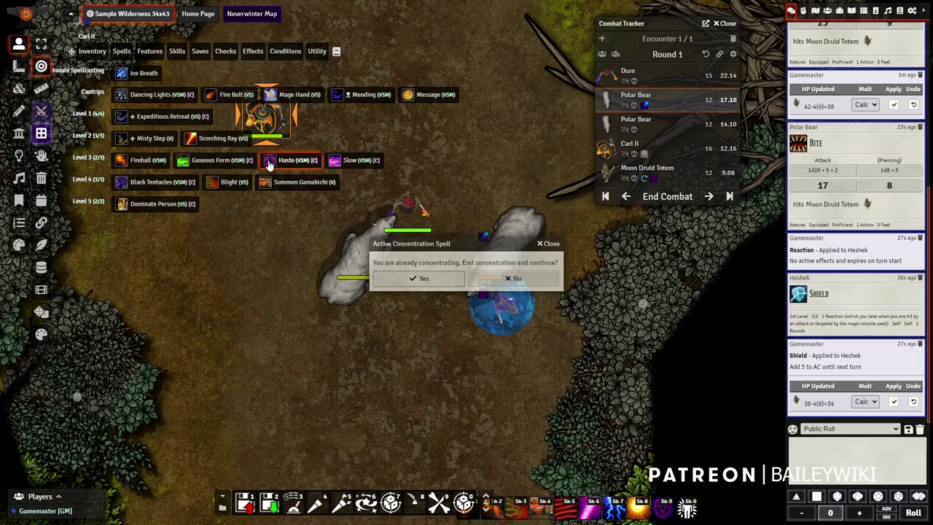
pyautogui.click(438, 282)
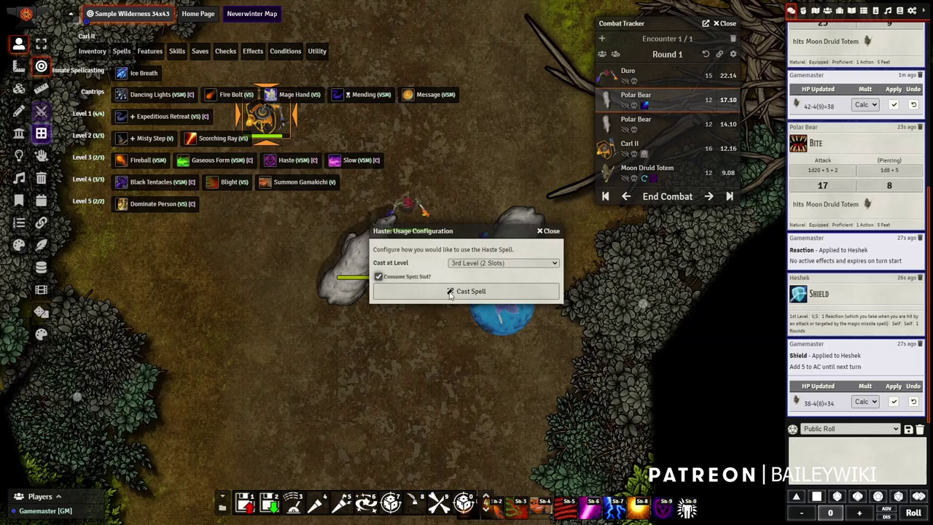
pyautogui.click(378, 276)
pyautogui.click(465, 292)
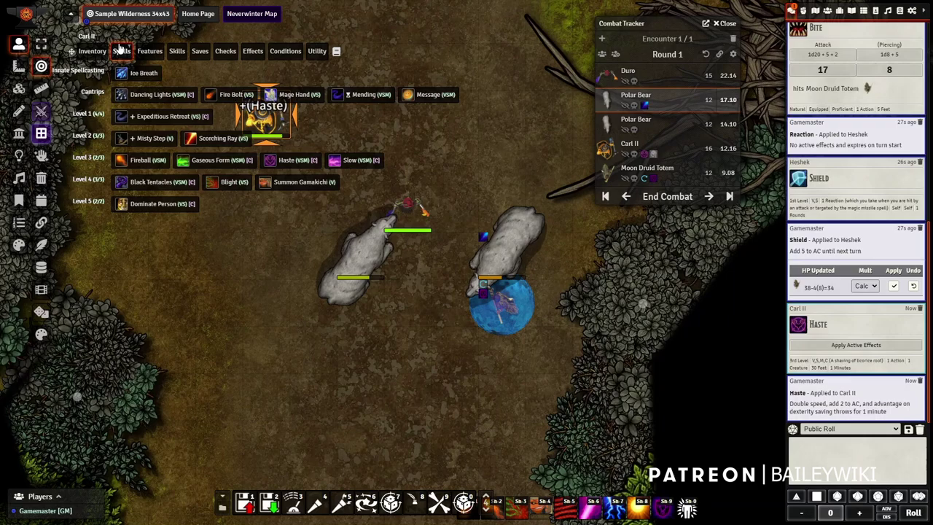
pyautogui.click(121, 51)
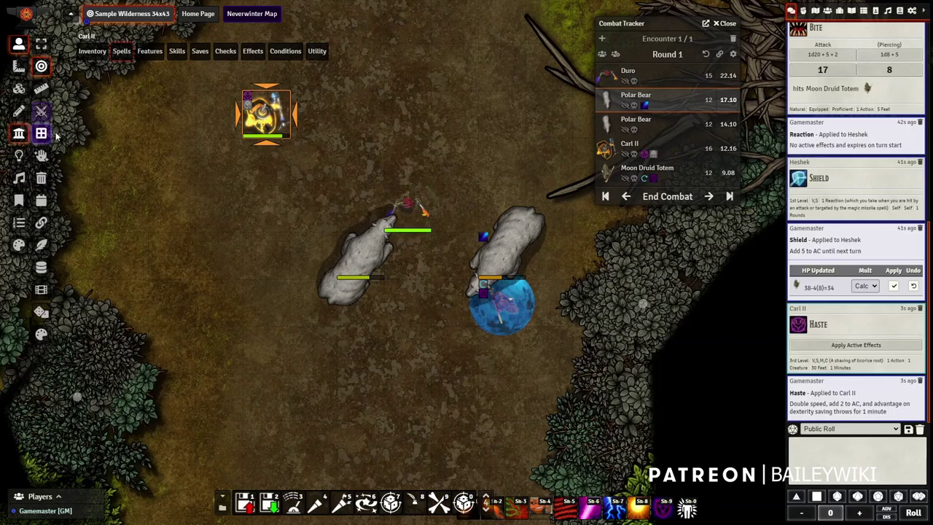
# Target the Polar Bear next to Duro and roll Duro's Flame Tongue Rapier attack against it.
pyautogui.click(356, 255)
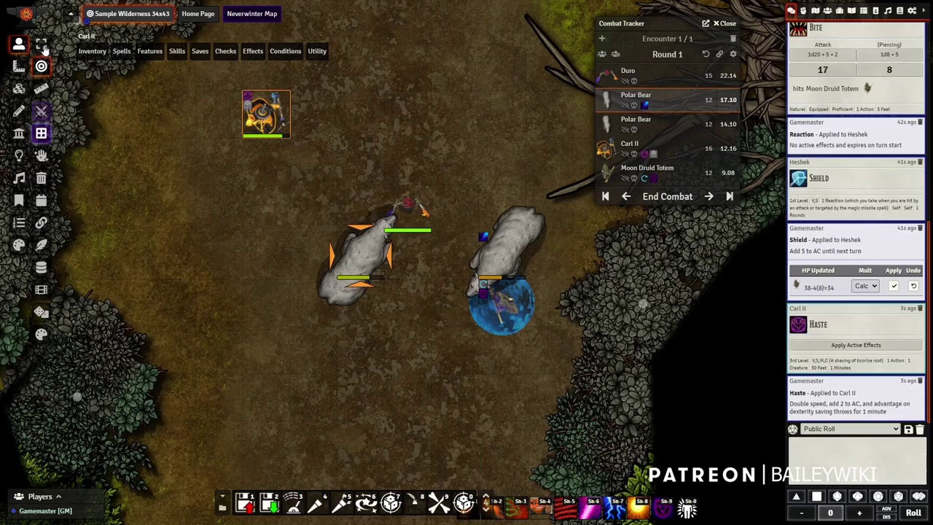
pyautogui.click(397, 200)
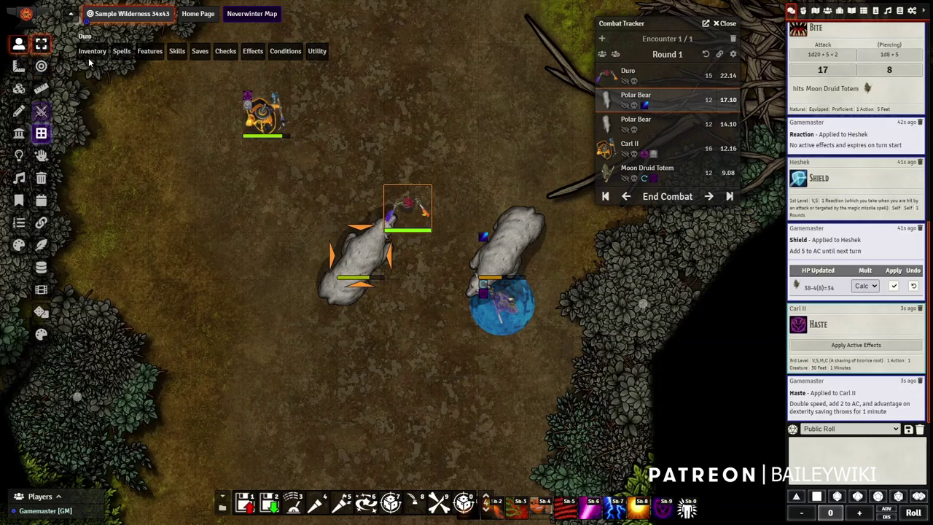
pyautogui.click(91, 52)
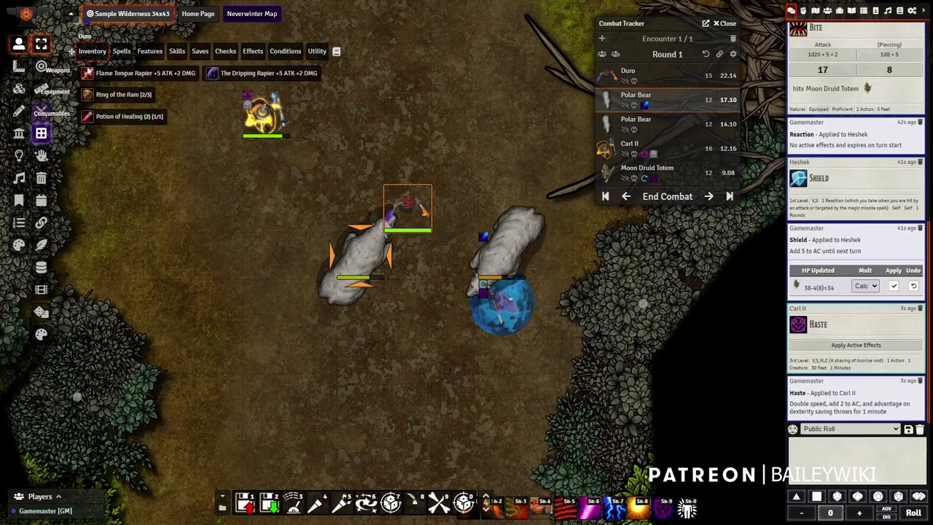
pyautogui.click(86, 76)
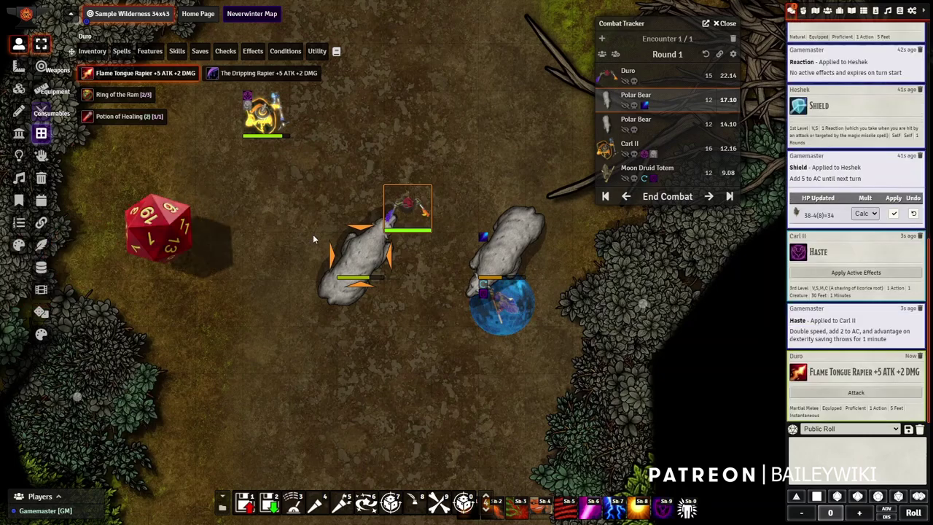
pyautogui.click(856, 392)
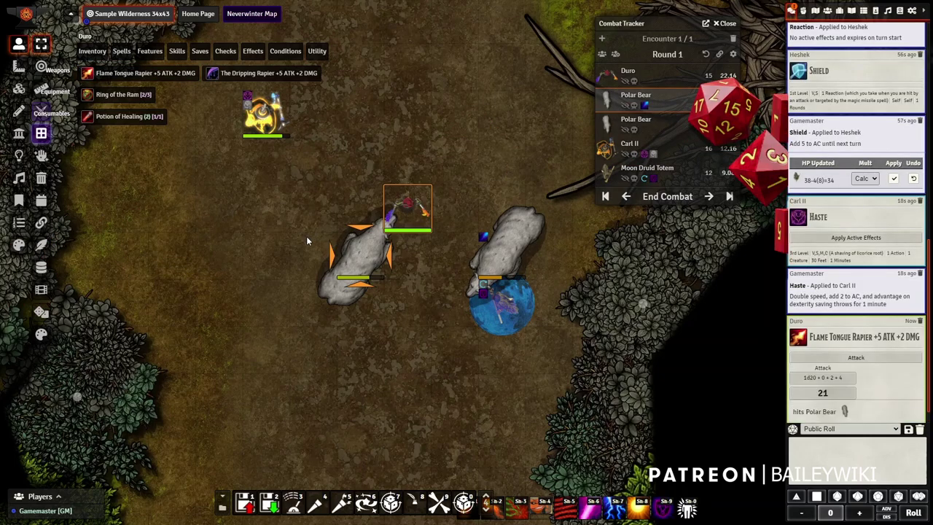